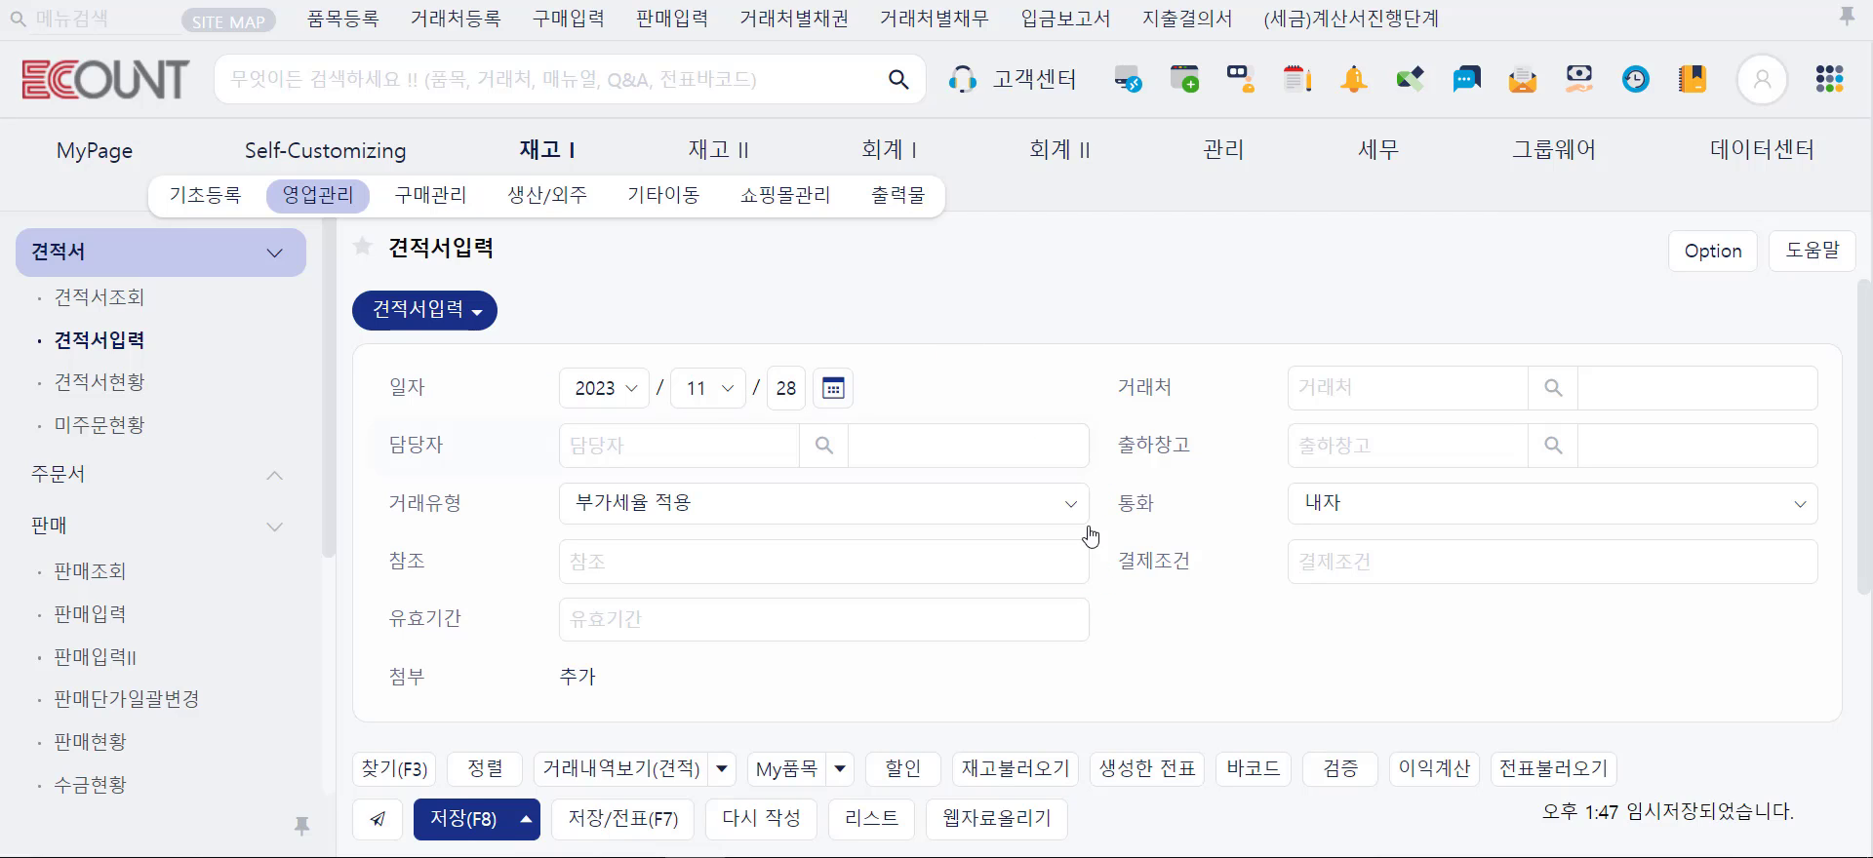
- Review the quotation entry form's header and item list, and look at the web data upload (웹자료올리기) window
{"action": "scroll", "coordinate": [927, 709], "scroll_direction": "down", "scroll_amount": 3}
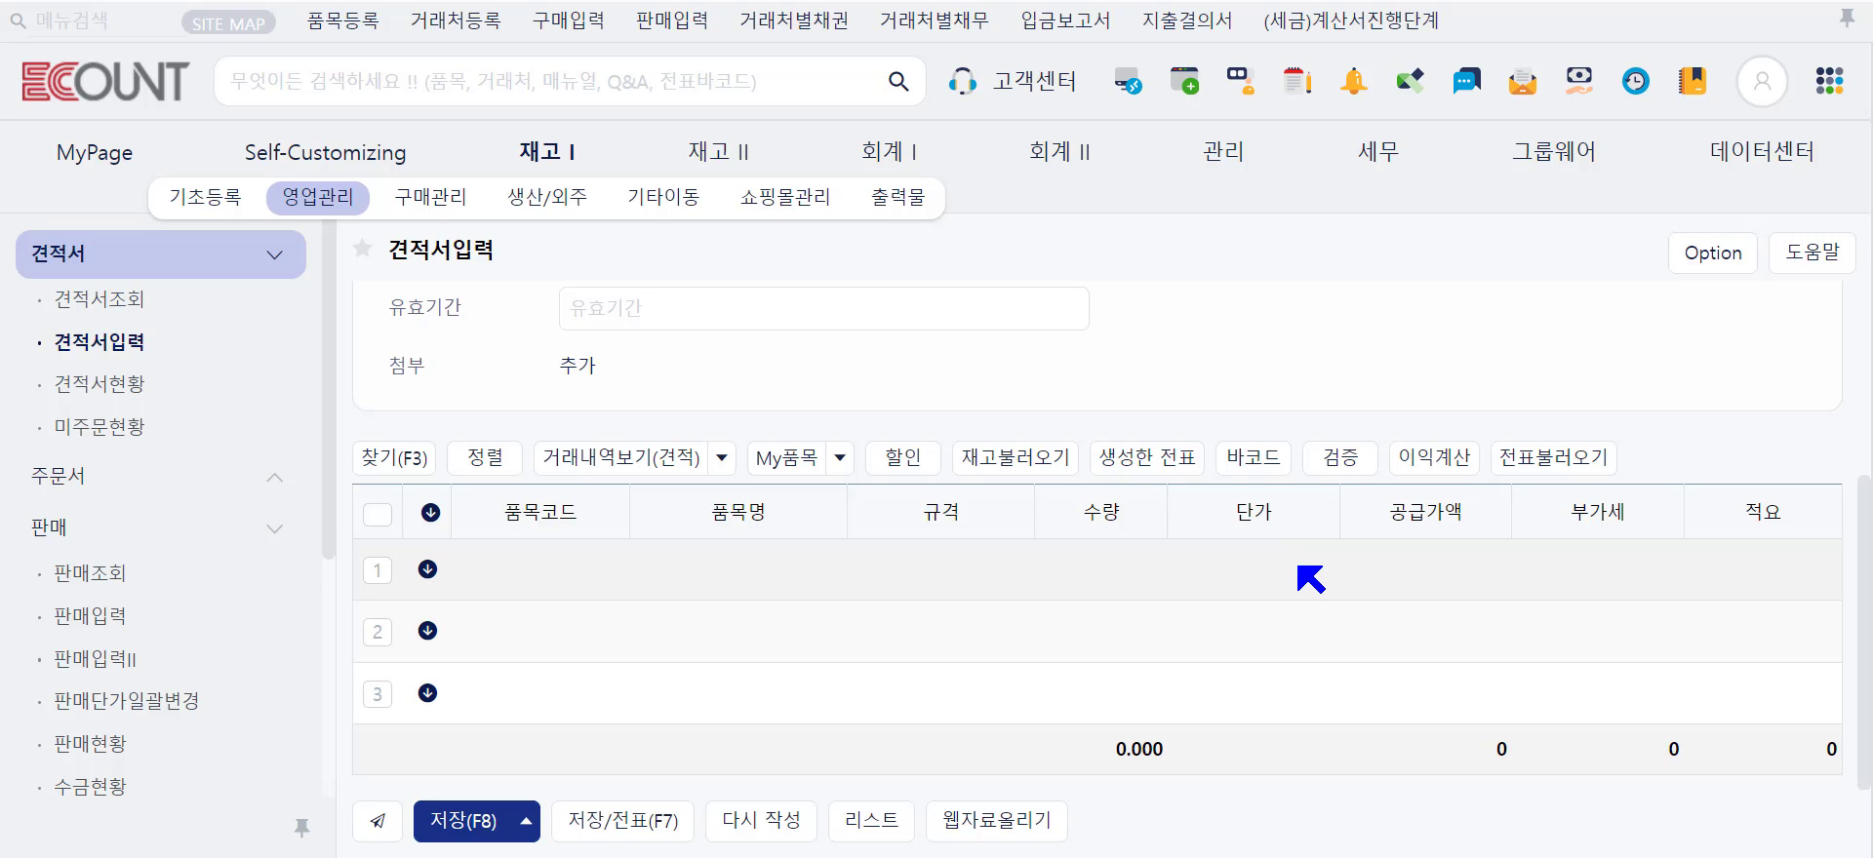
{"action": "scroll", "coordinate": [1307, 532], "scroll_direction": "up", "scroll_amount": 3}
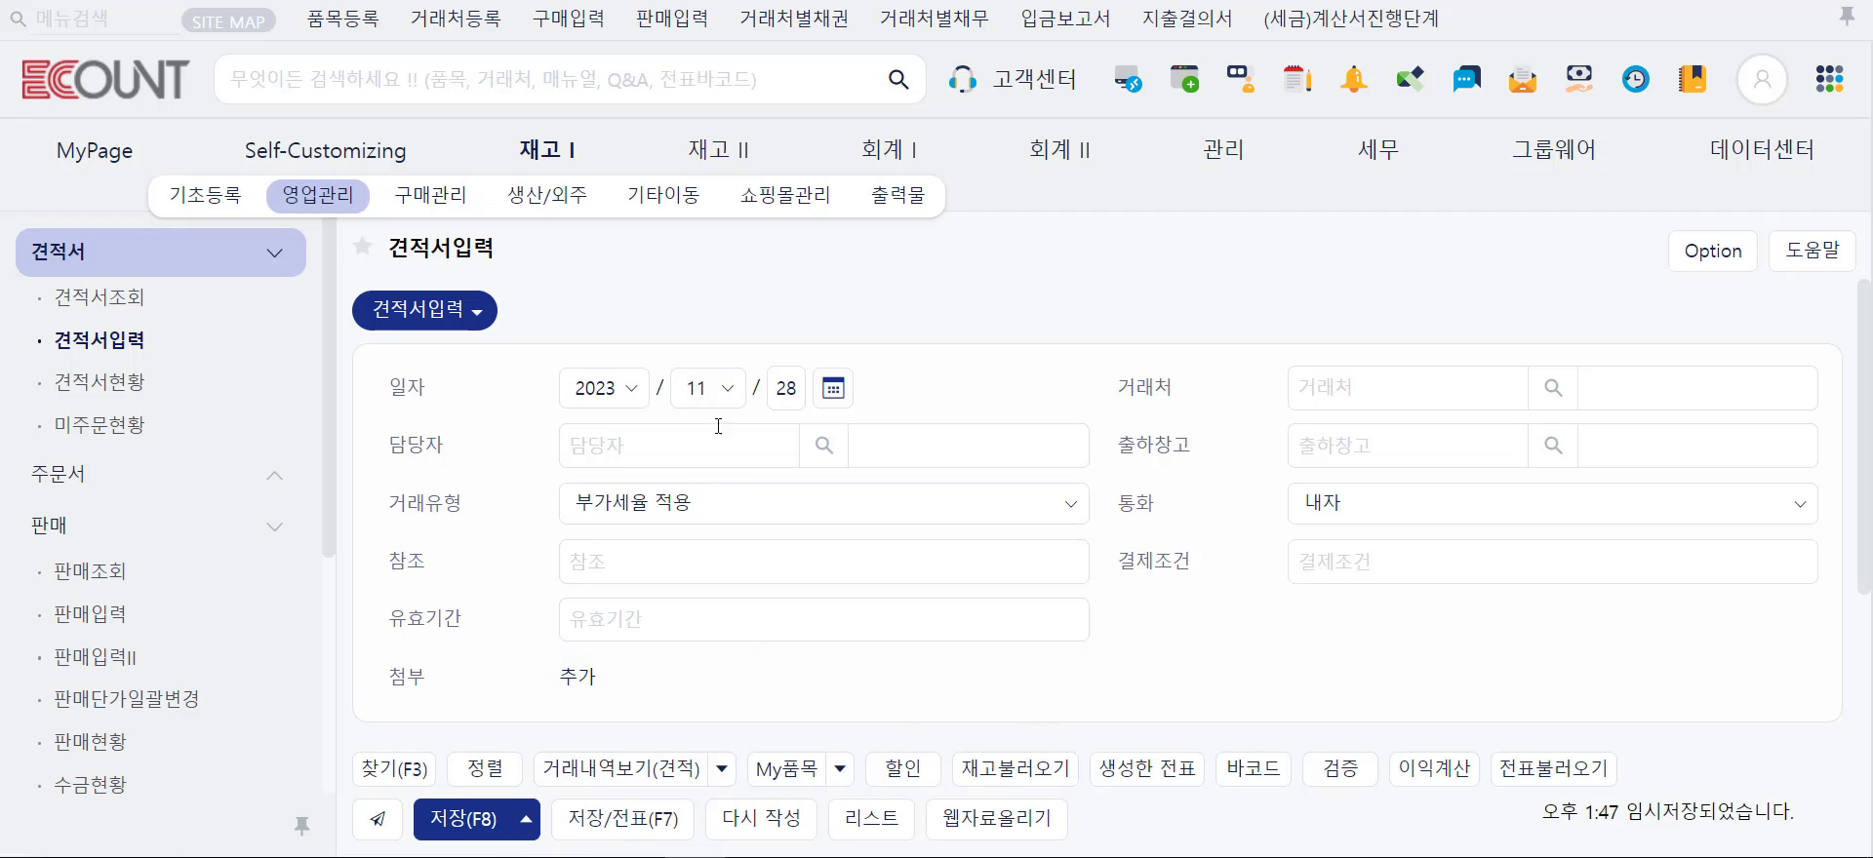
{"action": "left_click", "coordinate": [1015, 817]}
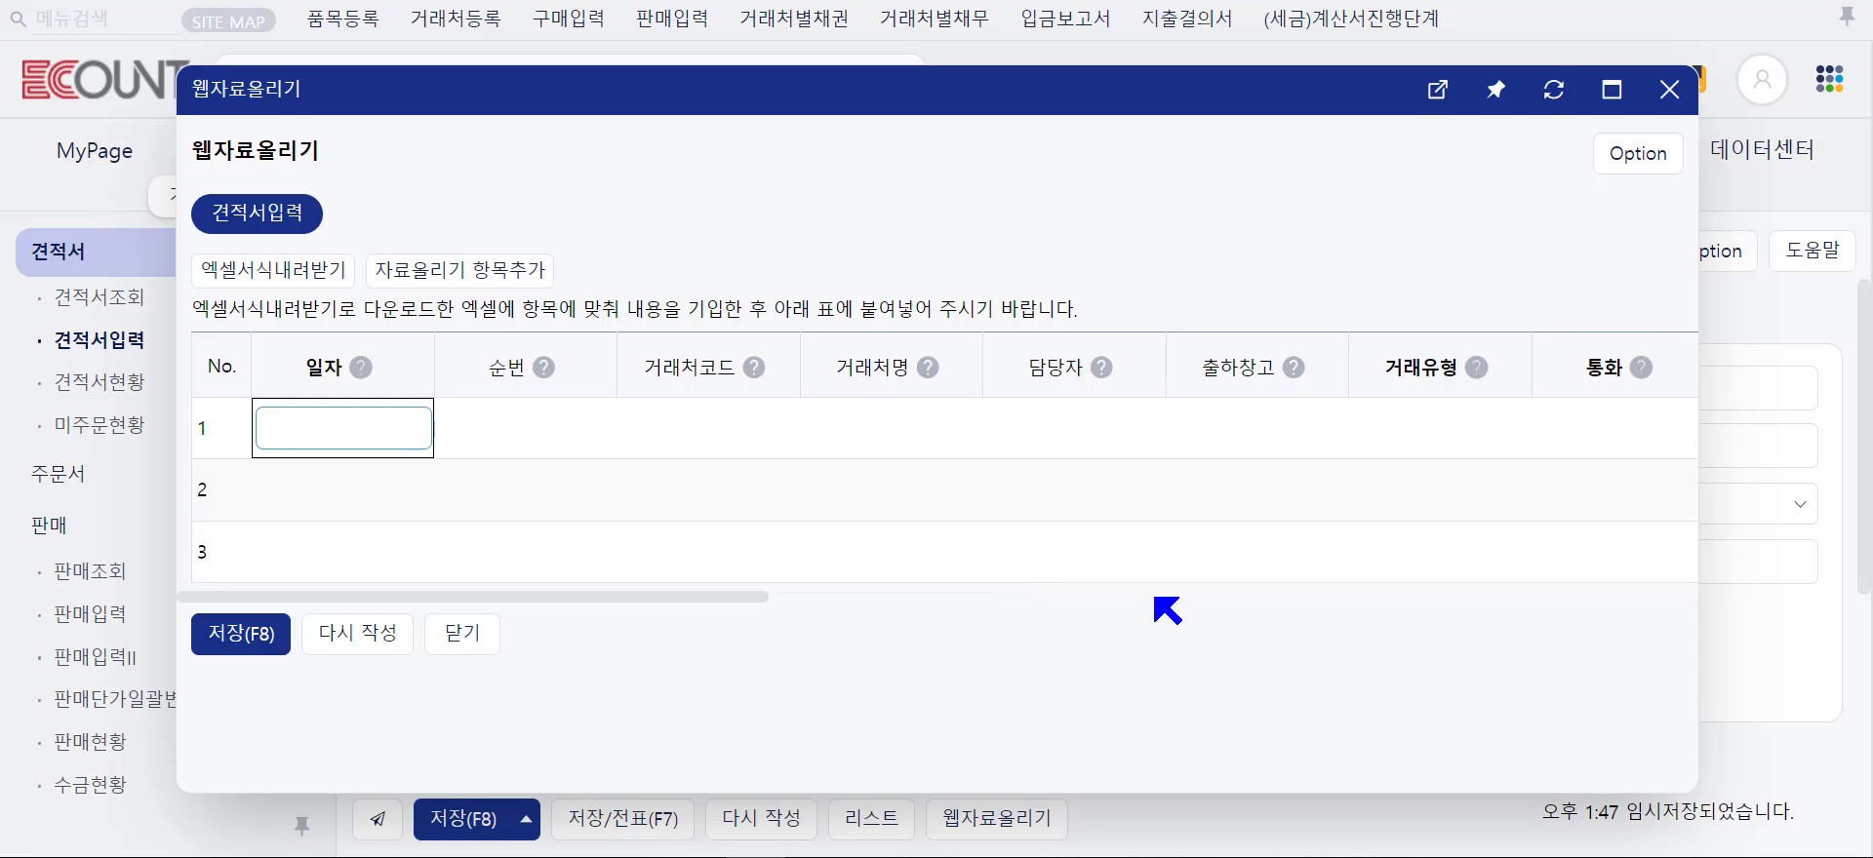
{"action": "left_click", "coordinate": [1669, 90]}
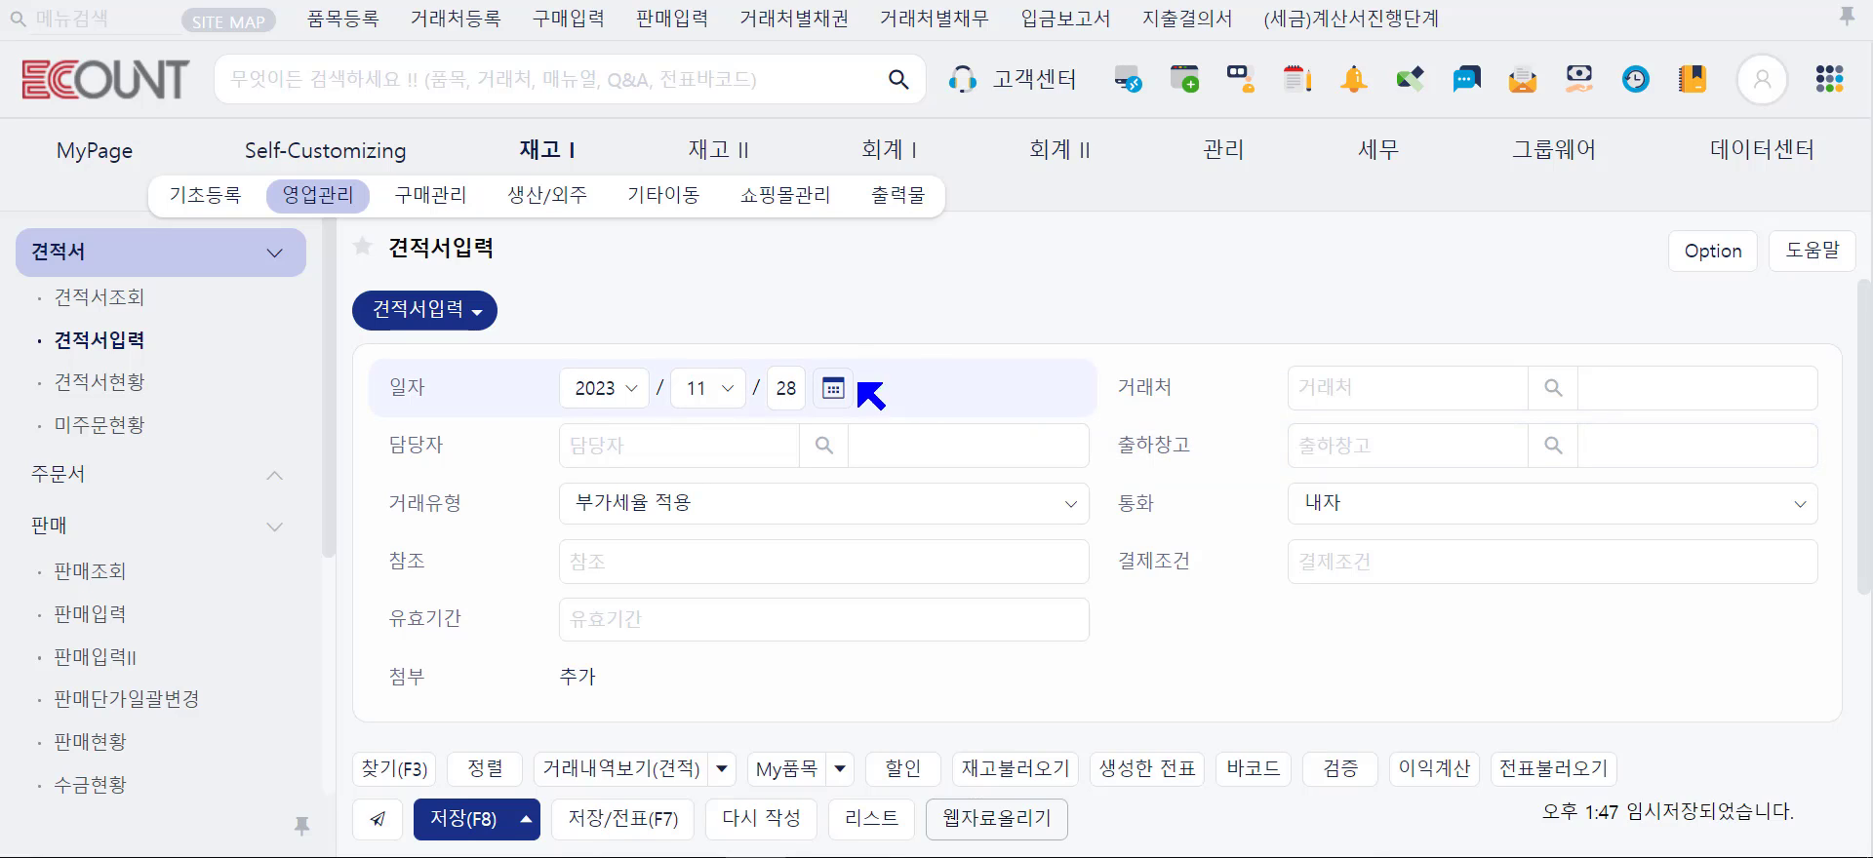
- Open the customer record of (주)강찬물류 and view its credit and unit price (여신/단가) settings
{"action": "left_click", "coordinate": [1336, 375]}
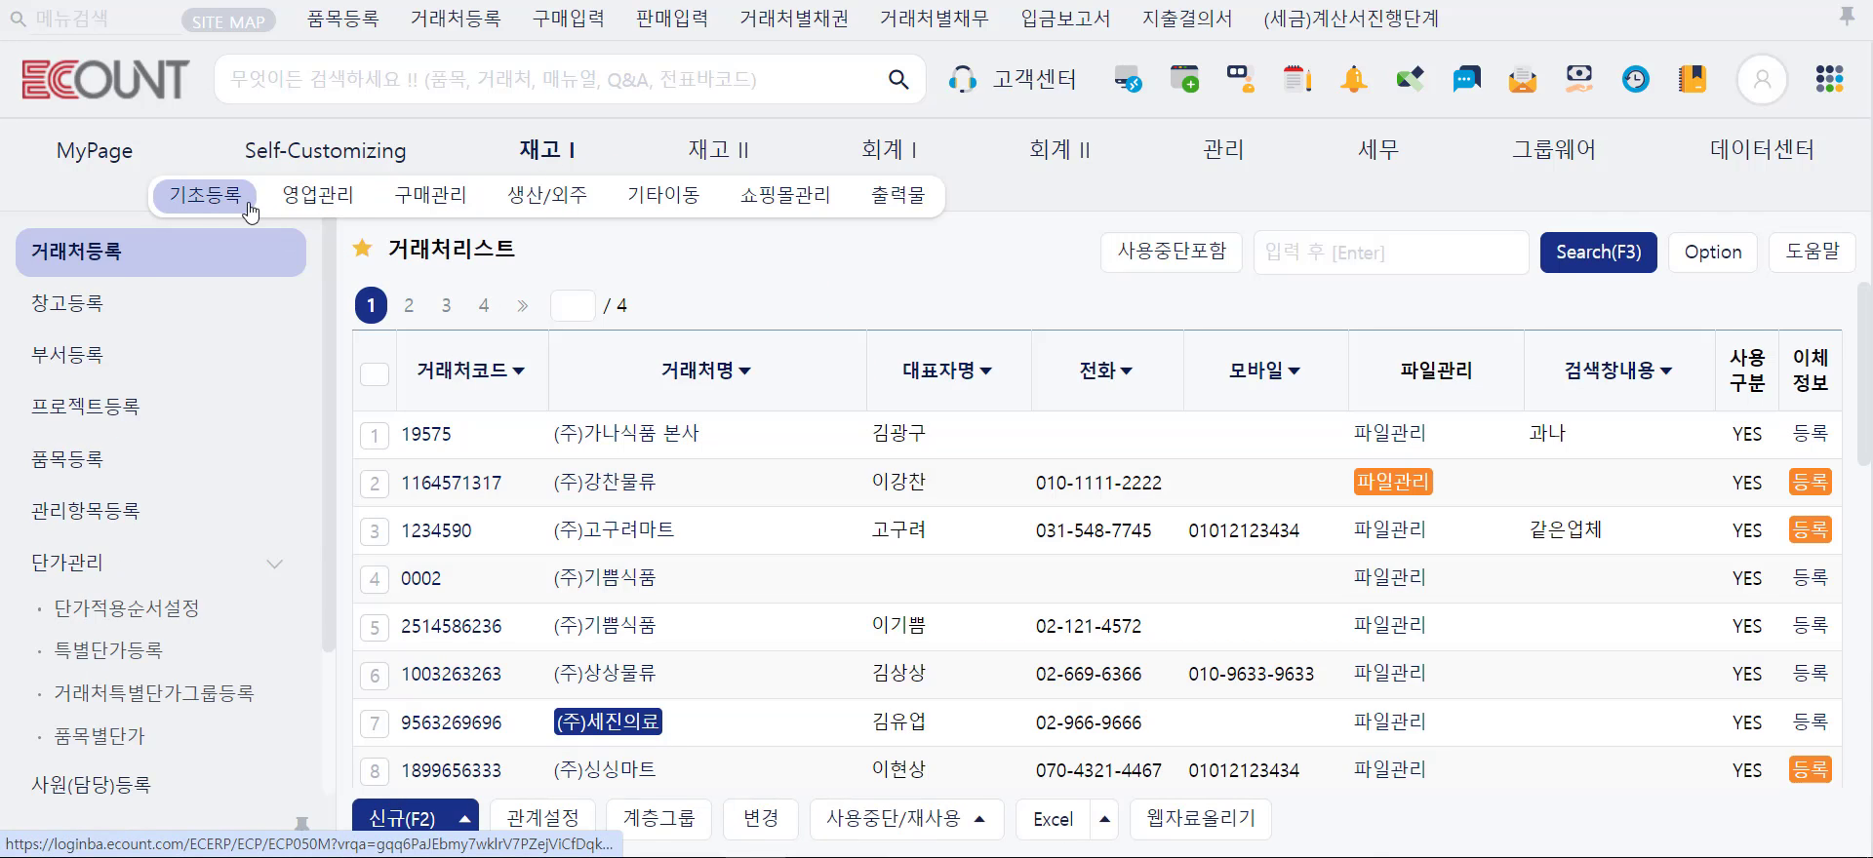
{"action": "left_click", "coordinate": [626, 481]}
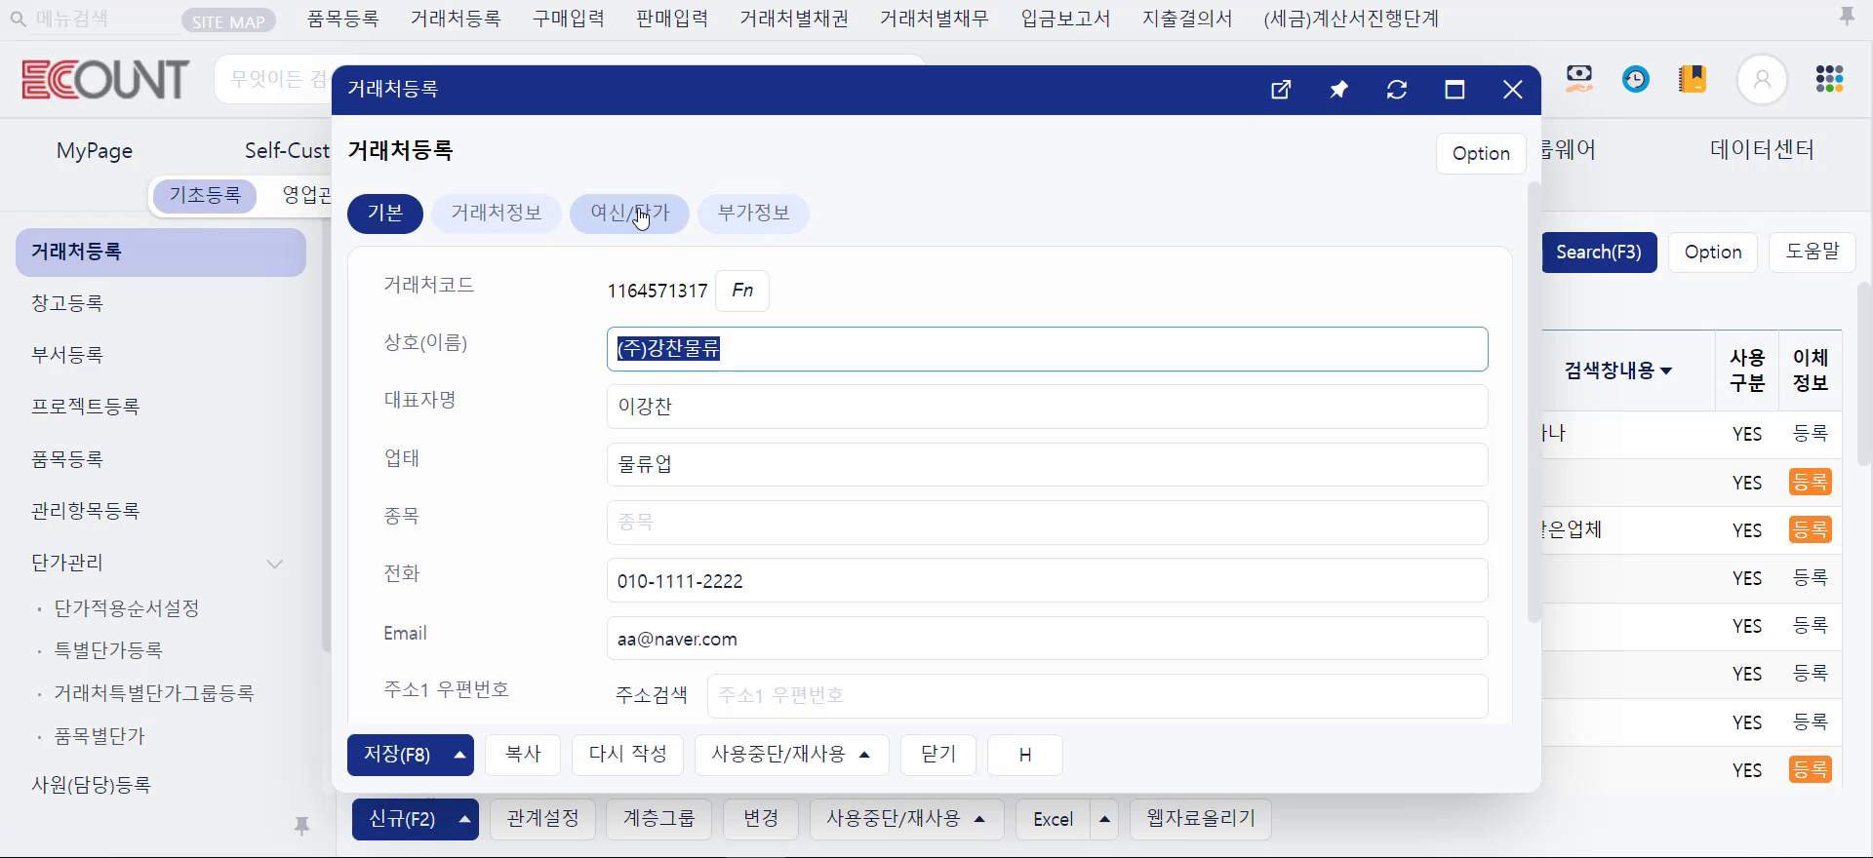
{"action": "left_click", "coordinate": [639, 216]}
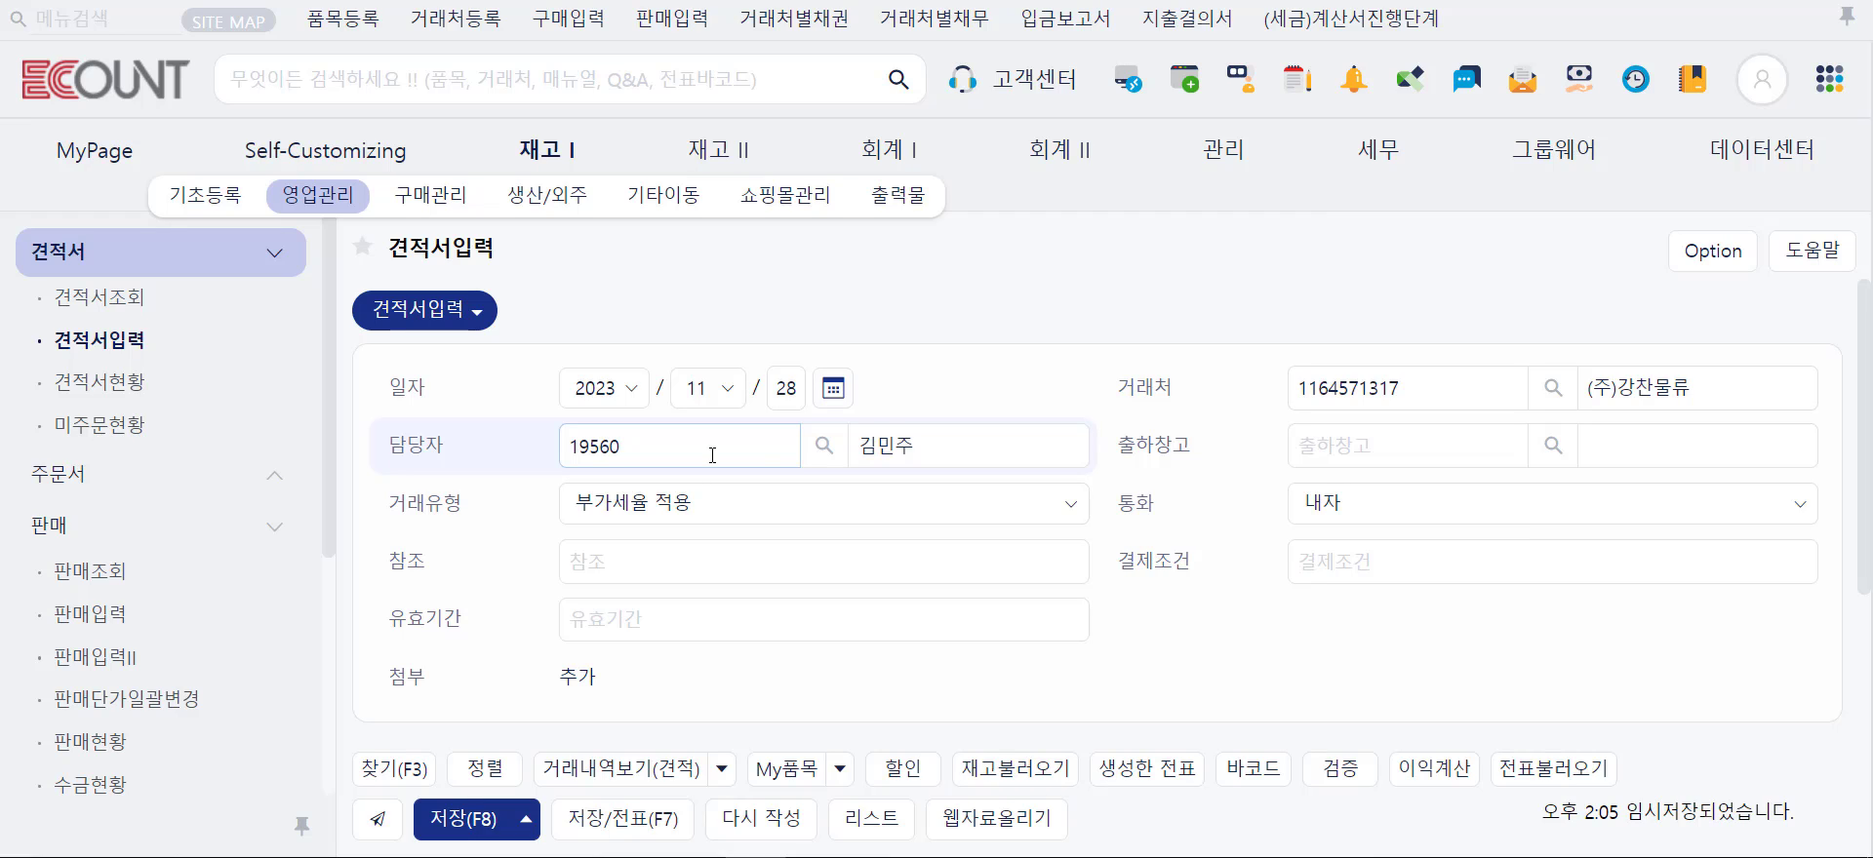
- Check the extra functions offered for the chosen customer, and set the quotation's shipping warehouse (출하창고) to code 0000
{"action": "left_click", "coordinate": [1662, 400]}
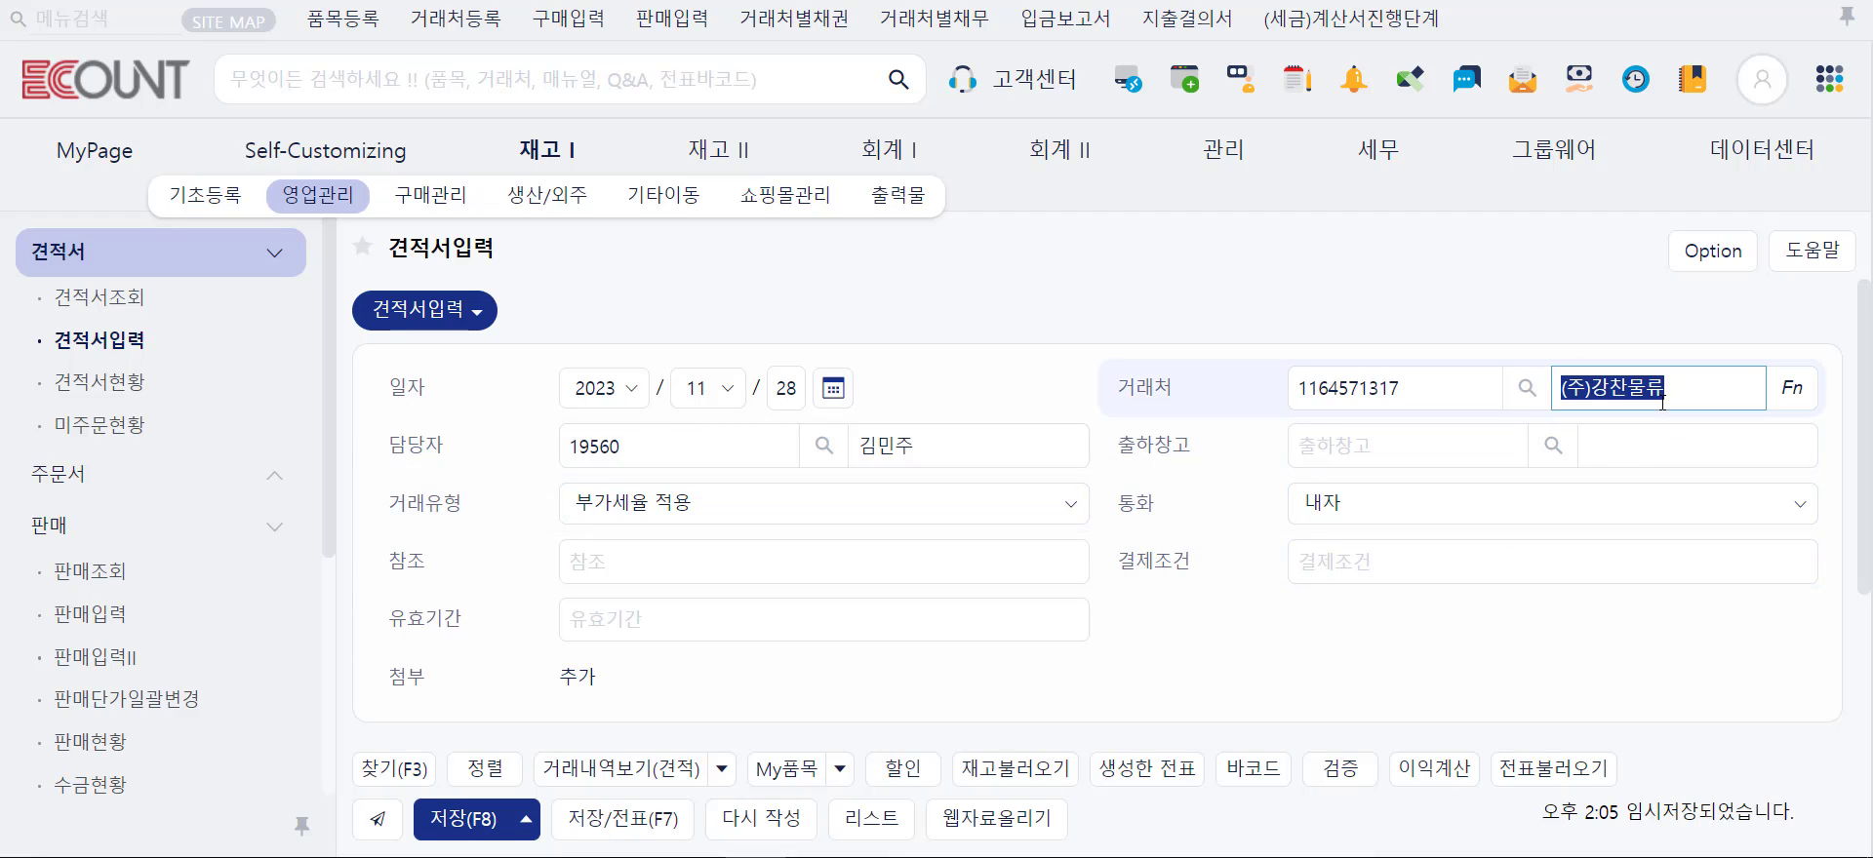
{"action": "left_click", "coordinate": [1790, 402]}
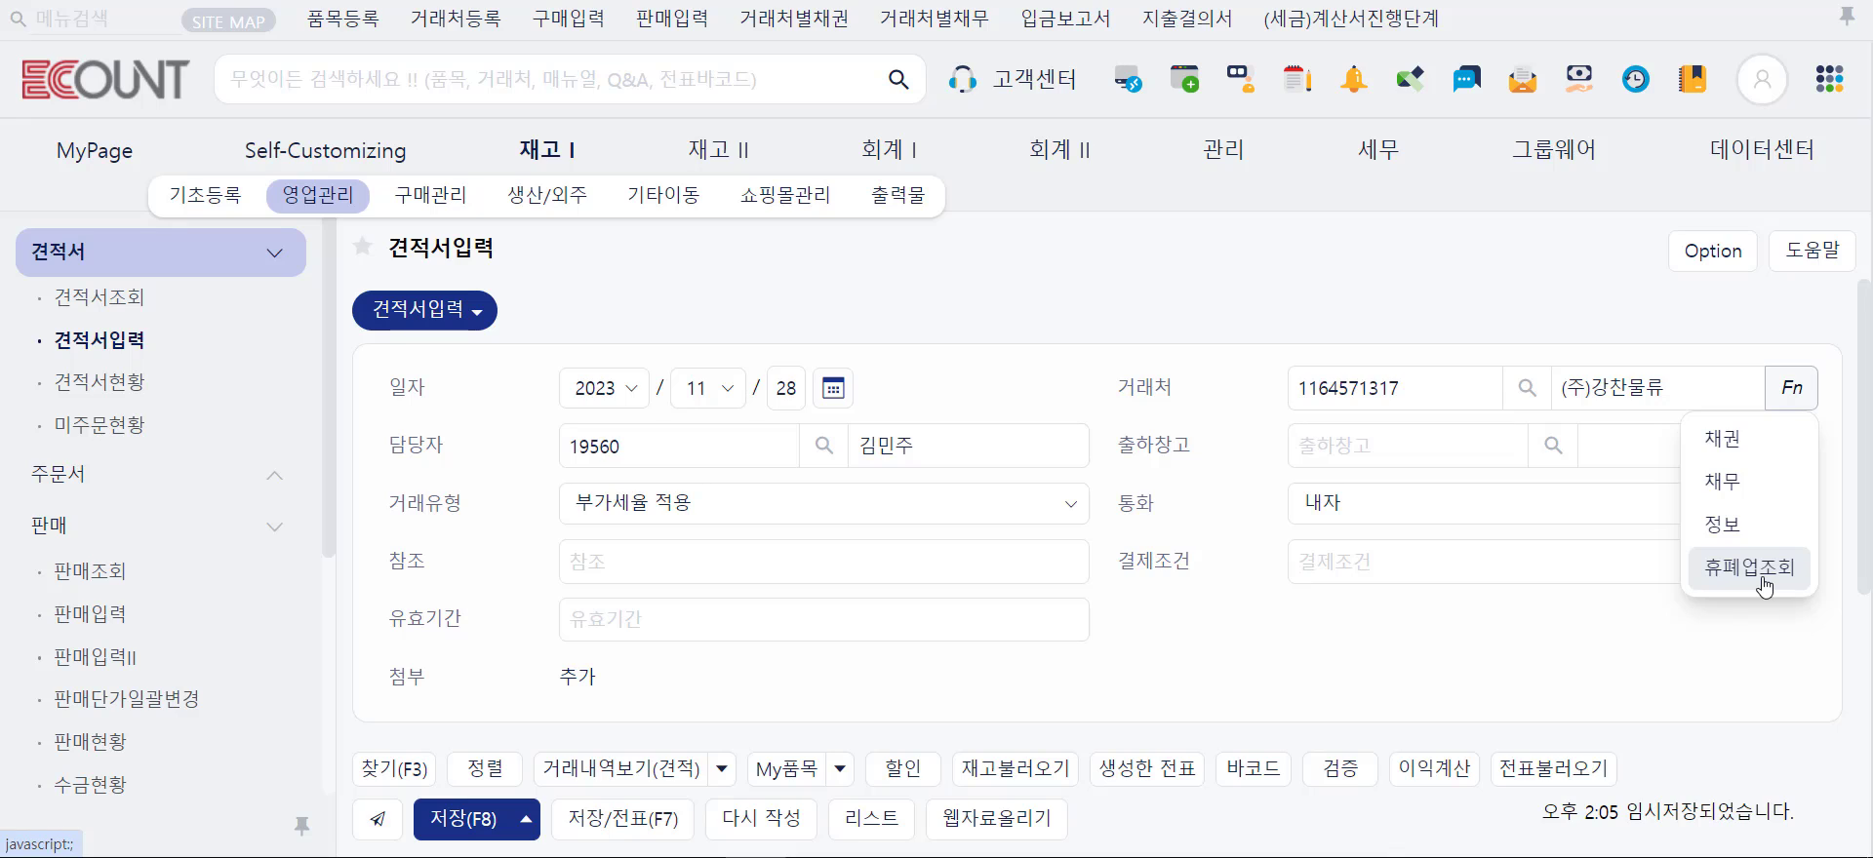
{"action": "left_click", "coordinate": [1312, 444]}
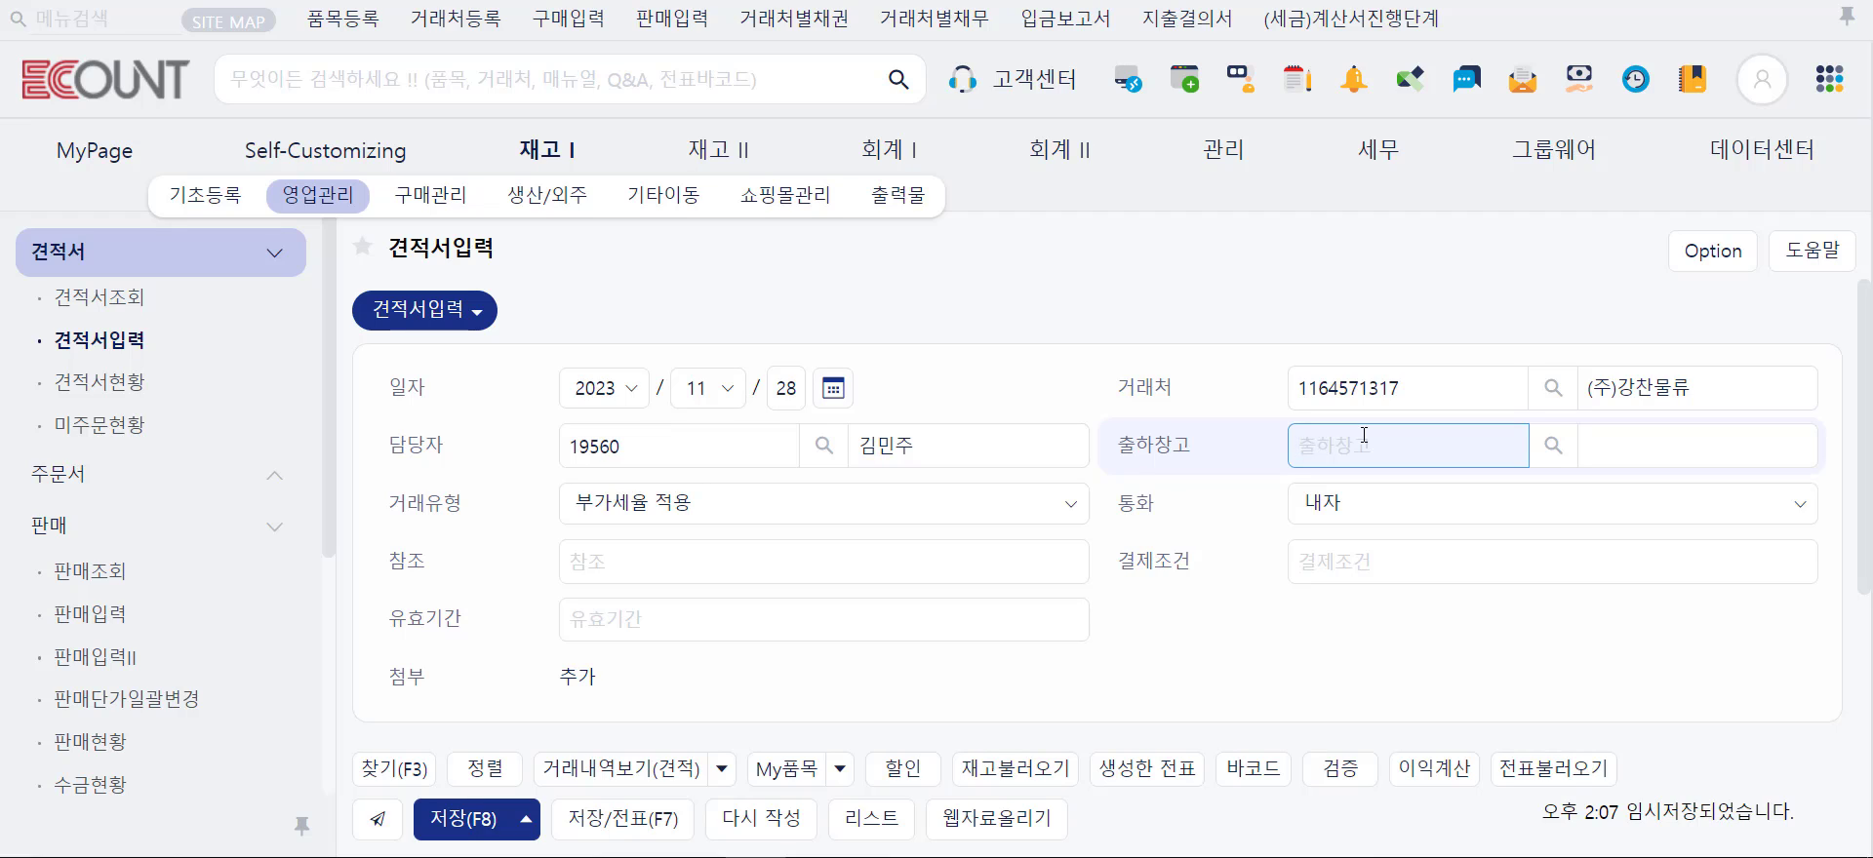
{"action": "type", "text": "0000"}
- Review the available transaction types and currencies, keeping 부가세율 적용 and 내자 selected
{"action": "left_click", "coordinate": [938, 518]}
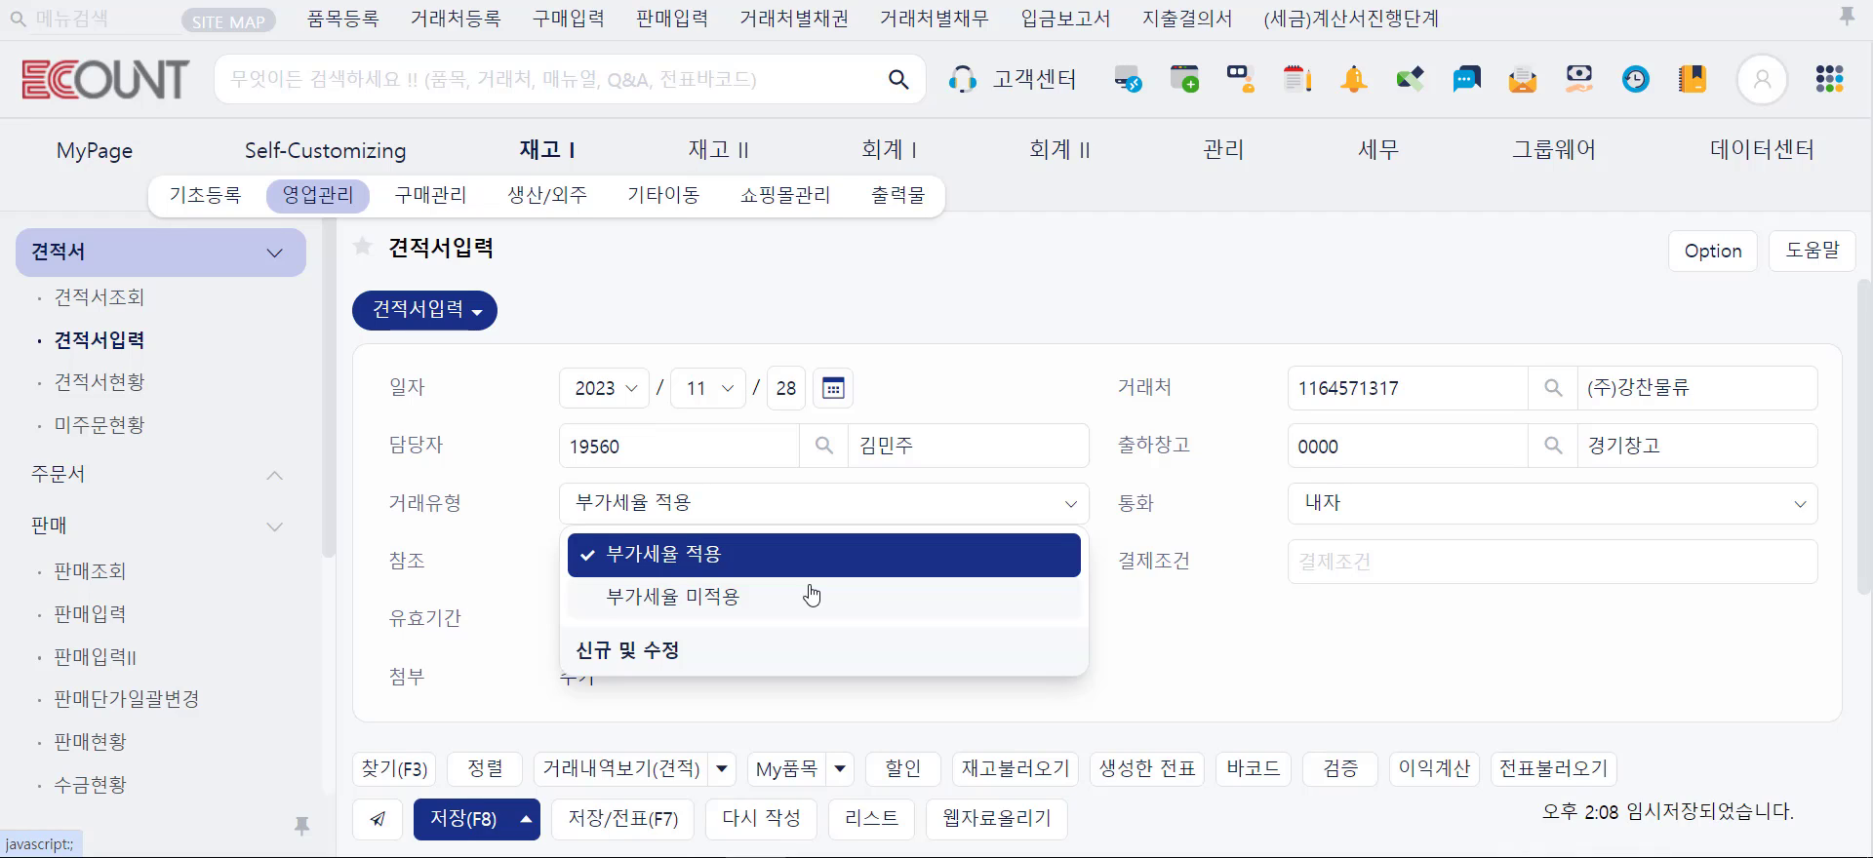
{"action": "left_click", "coordinate": [916, 557]}
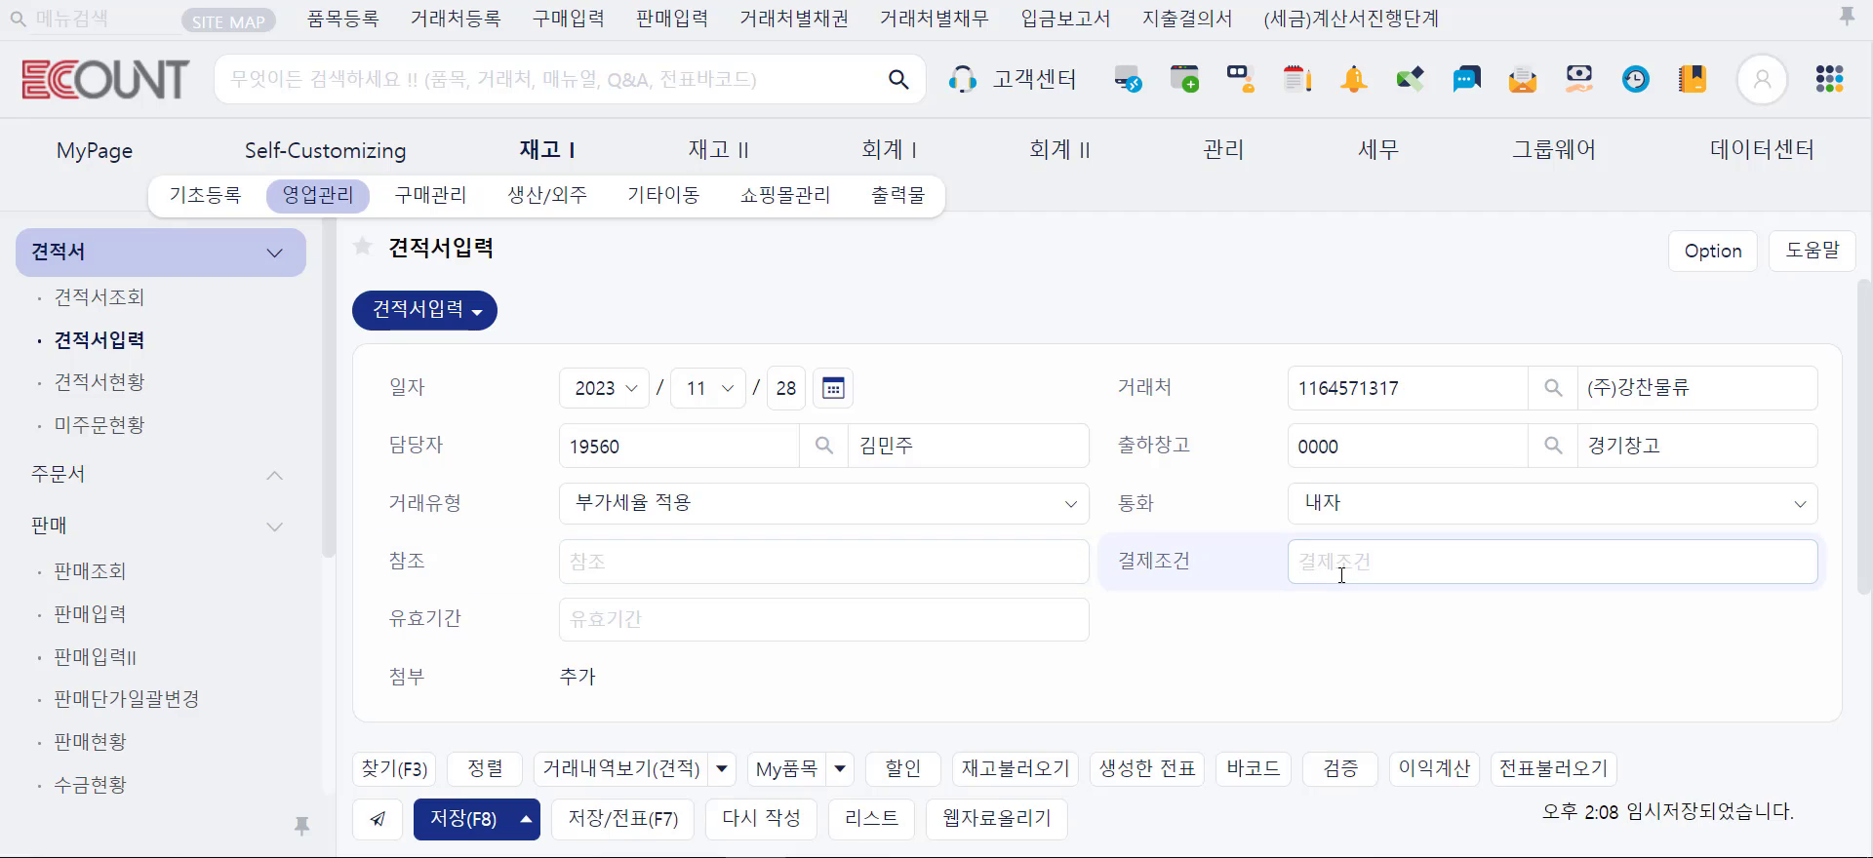
{"action": "left_click", "coordinate": [1476, 525]}
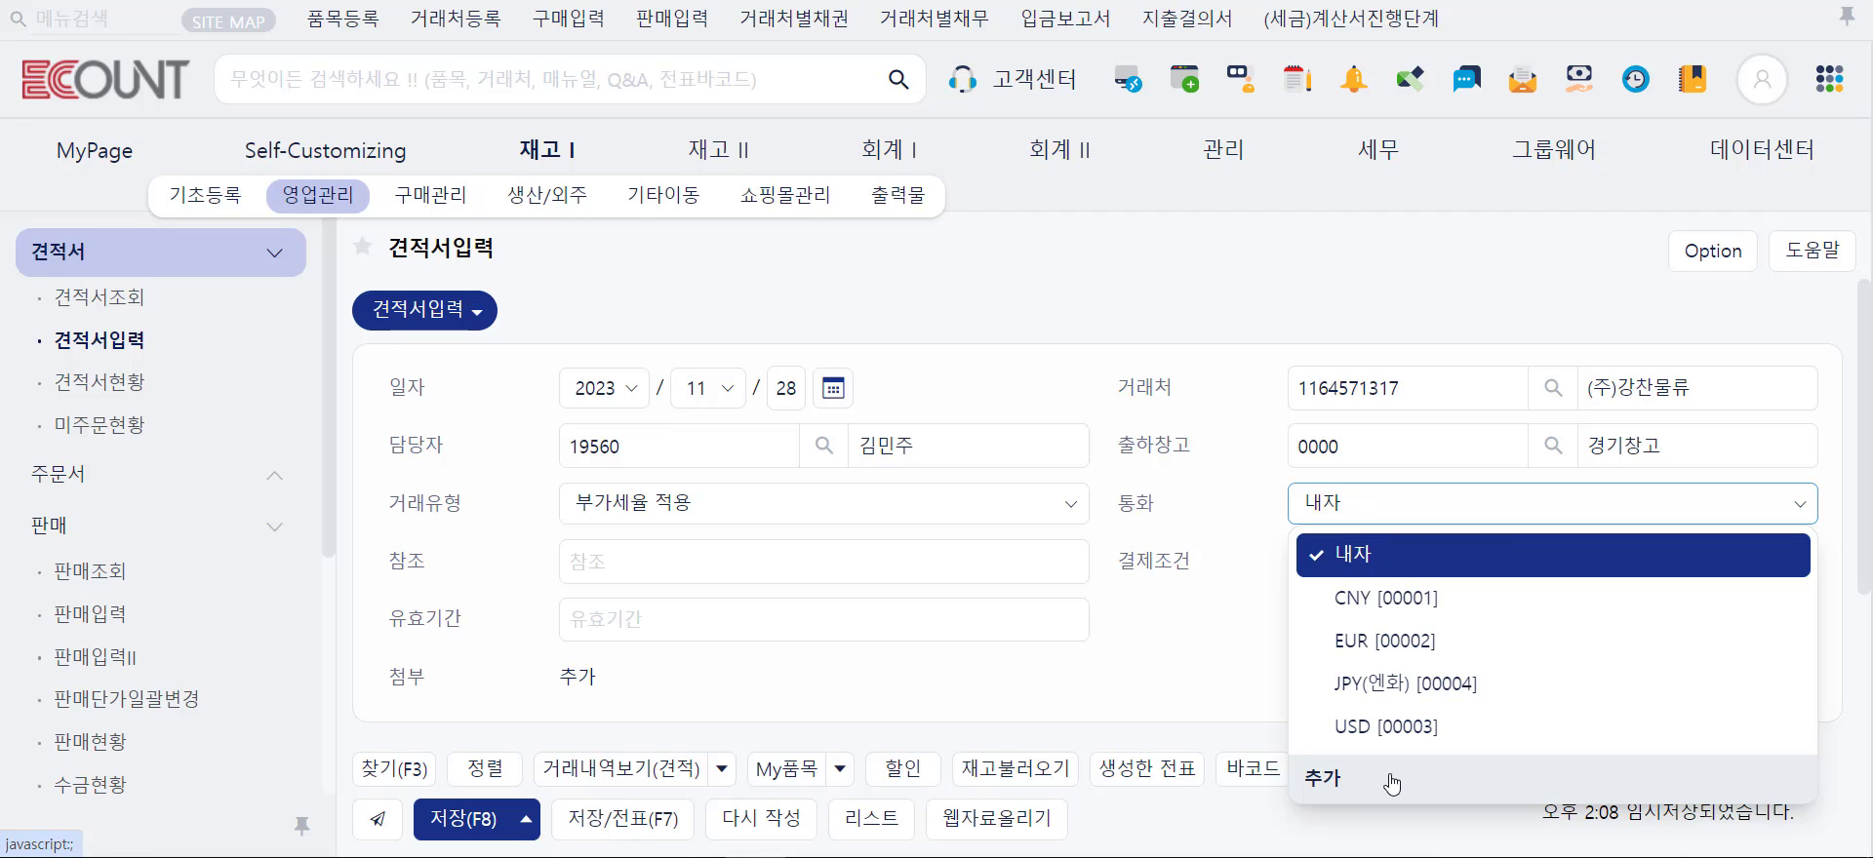
{"action": "left_click", "coordinate": [1506, 509]}
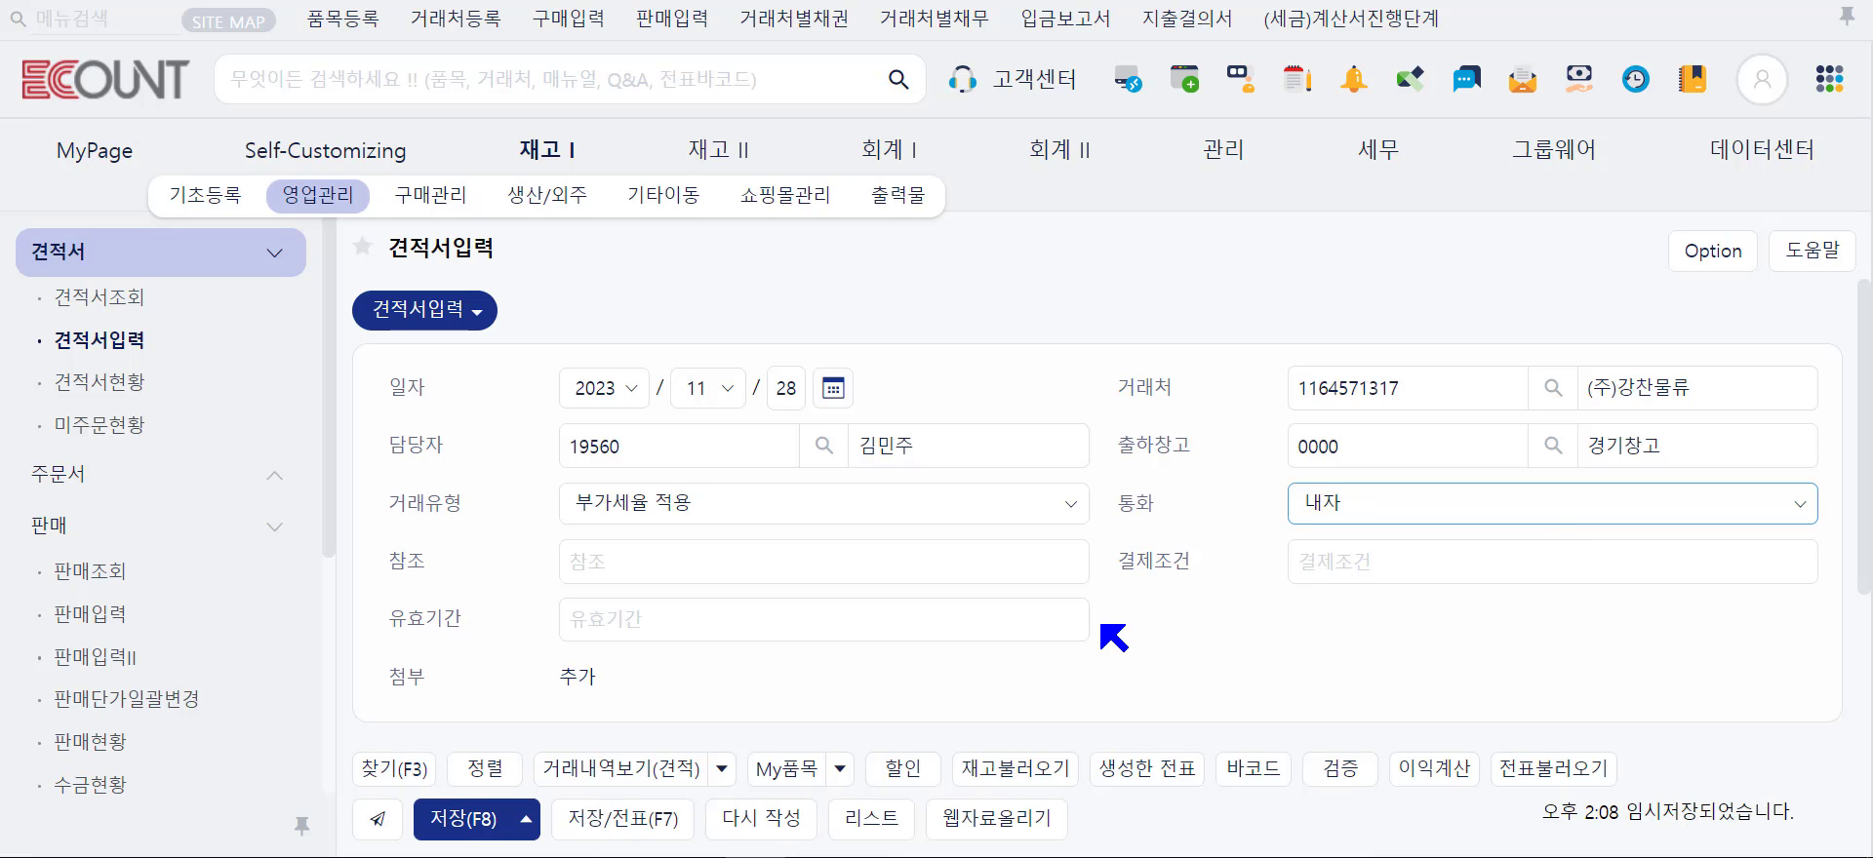
- Add the 장문형식1 item to the header area of the basic quotation input form (기본 | 견적서입력)
{"action": "left_click", "coordinate": [1734, 255]}
{"action": "mouse_move", "coordinate": [1648, 300]}
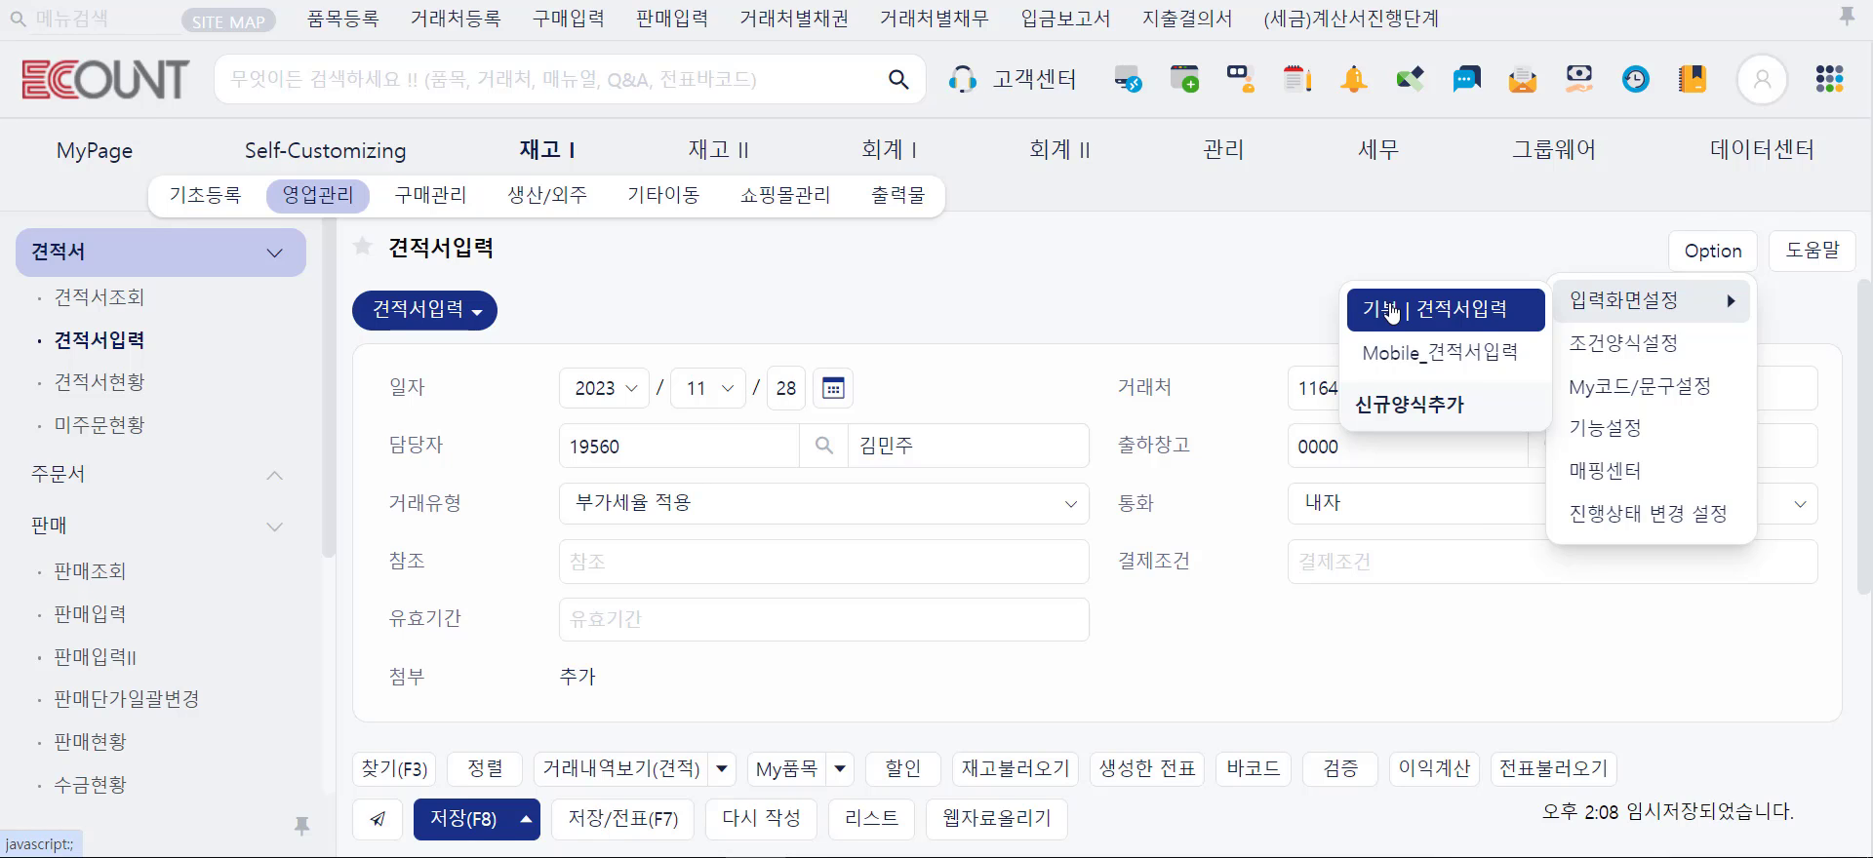
{"action": "left_click", "coordinate": [1391, 313]}
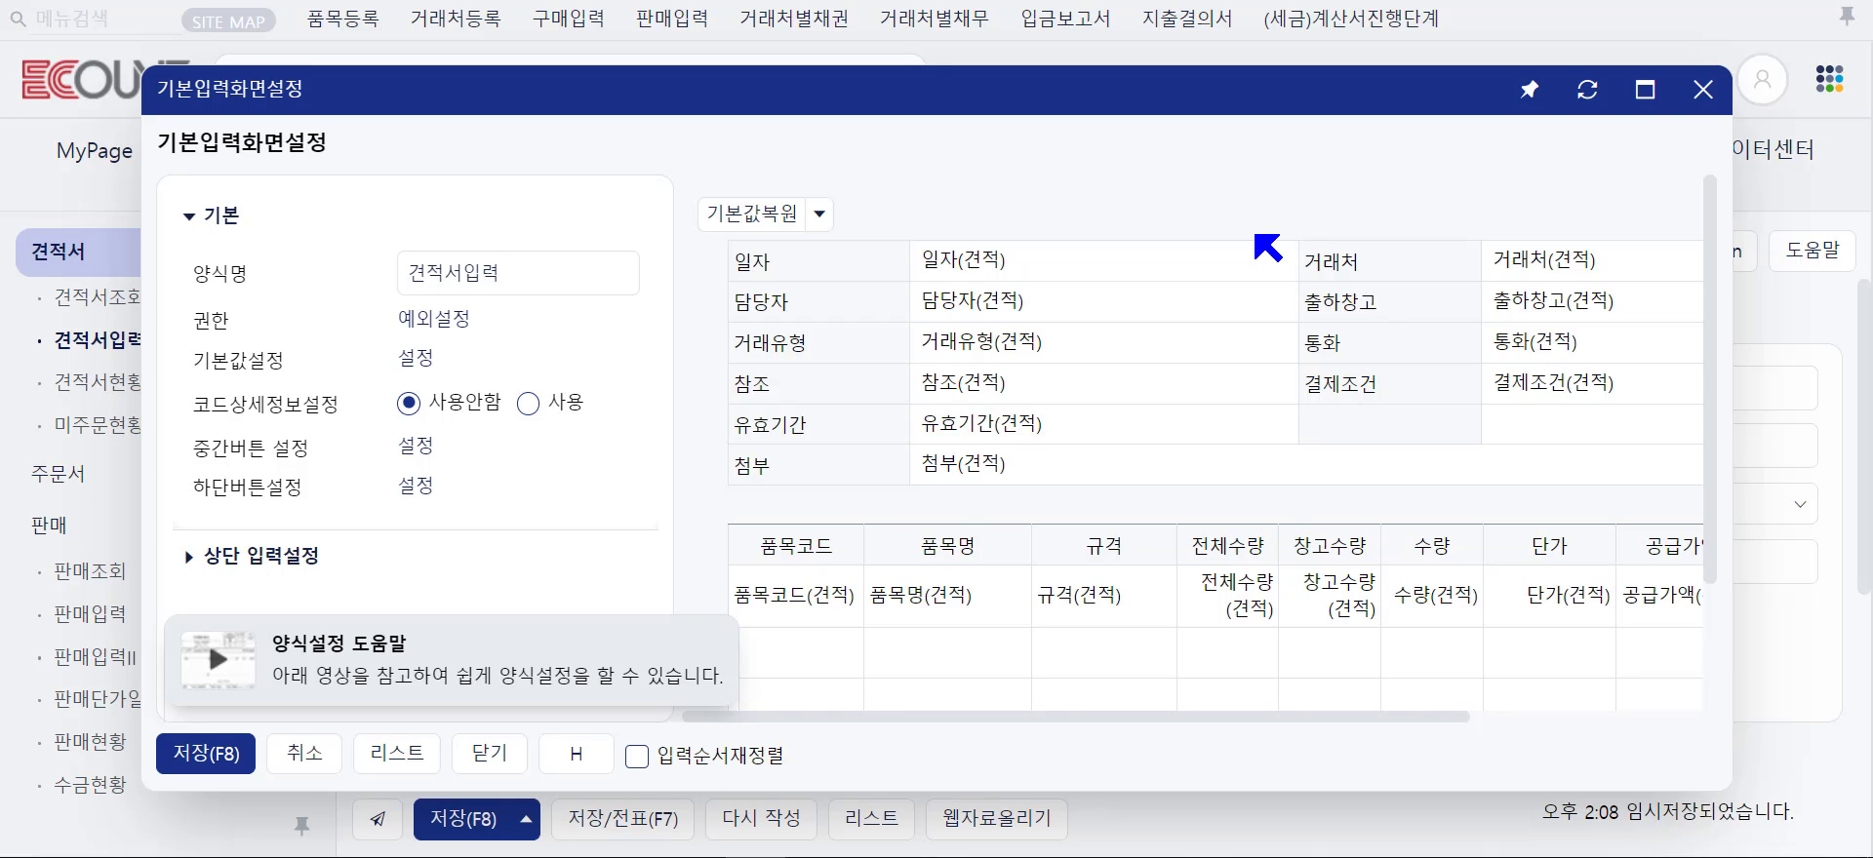
{"action": "mouse_move", "coordinate": [1374, 400]}
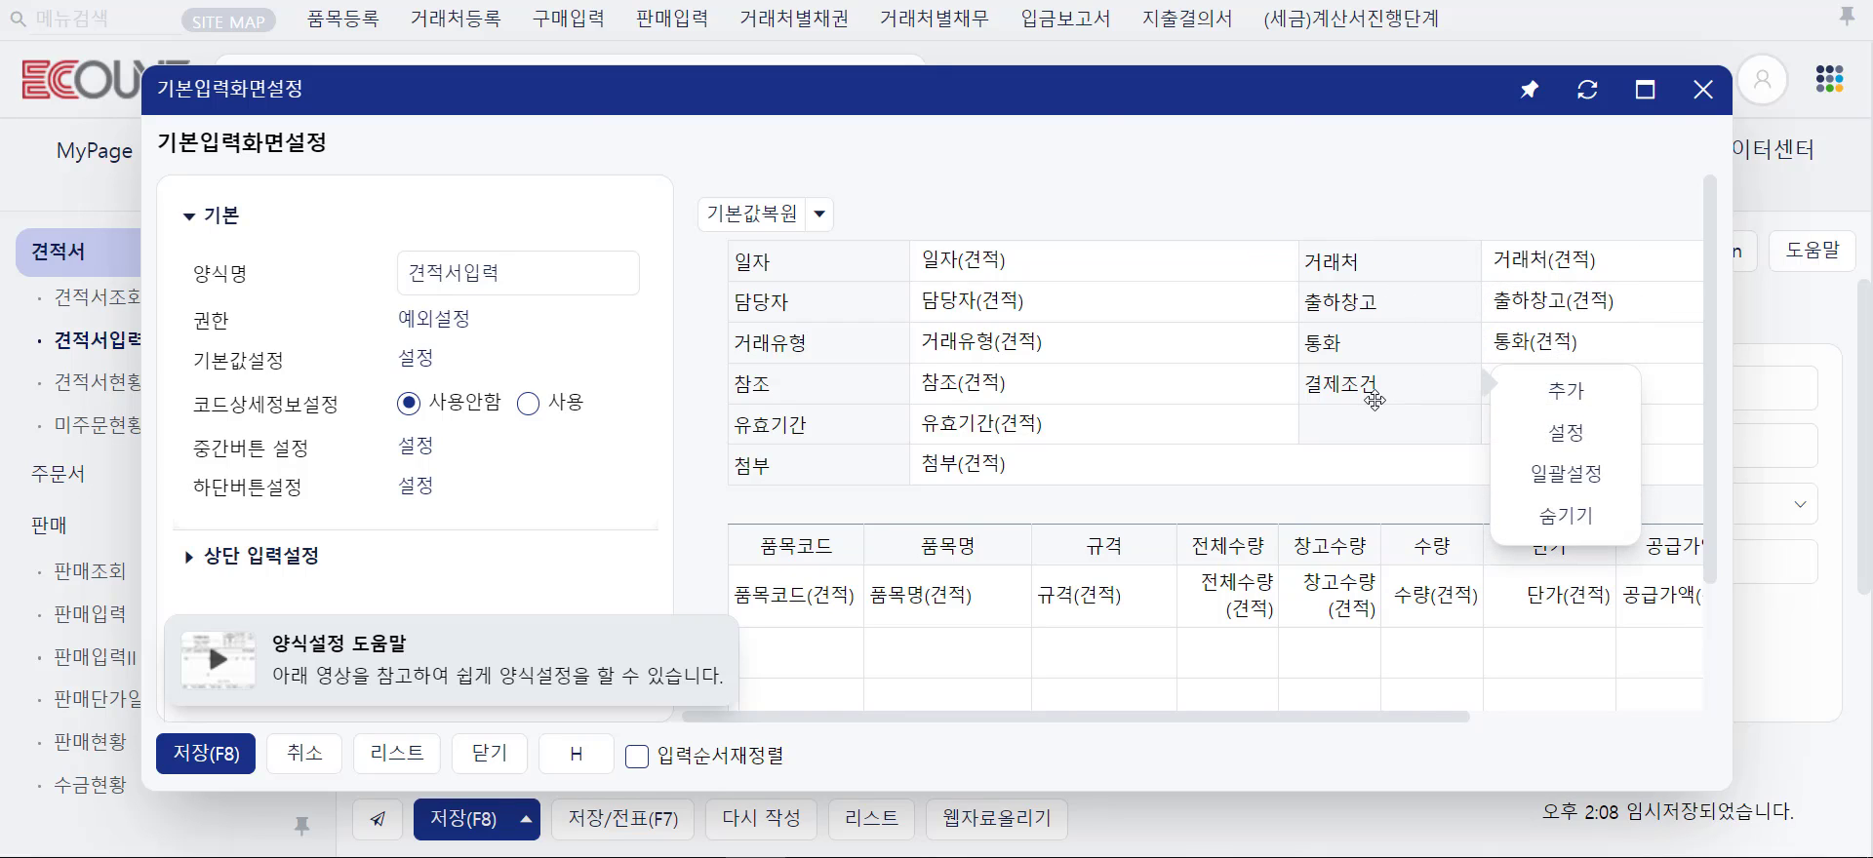
{"action": "left_click", "coordinate": [1561, 408]}
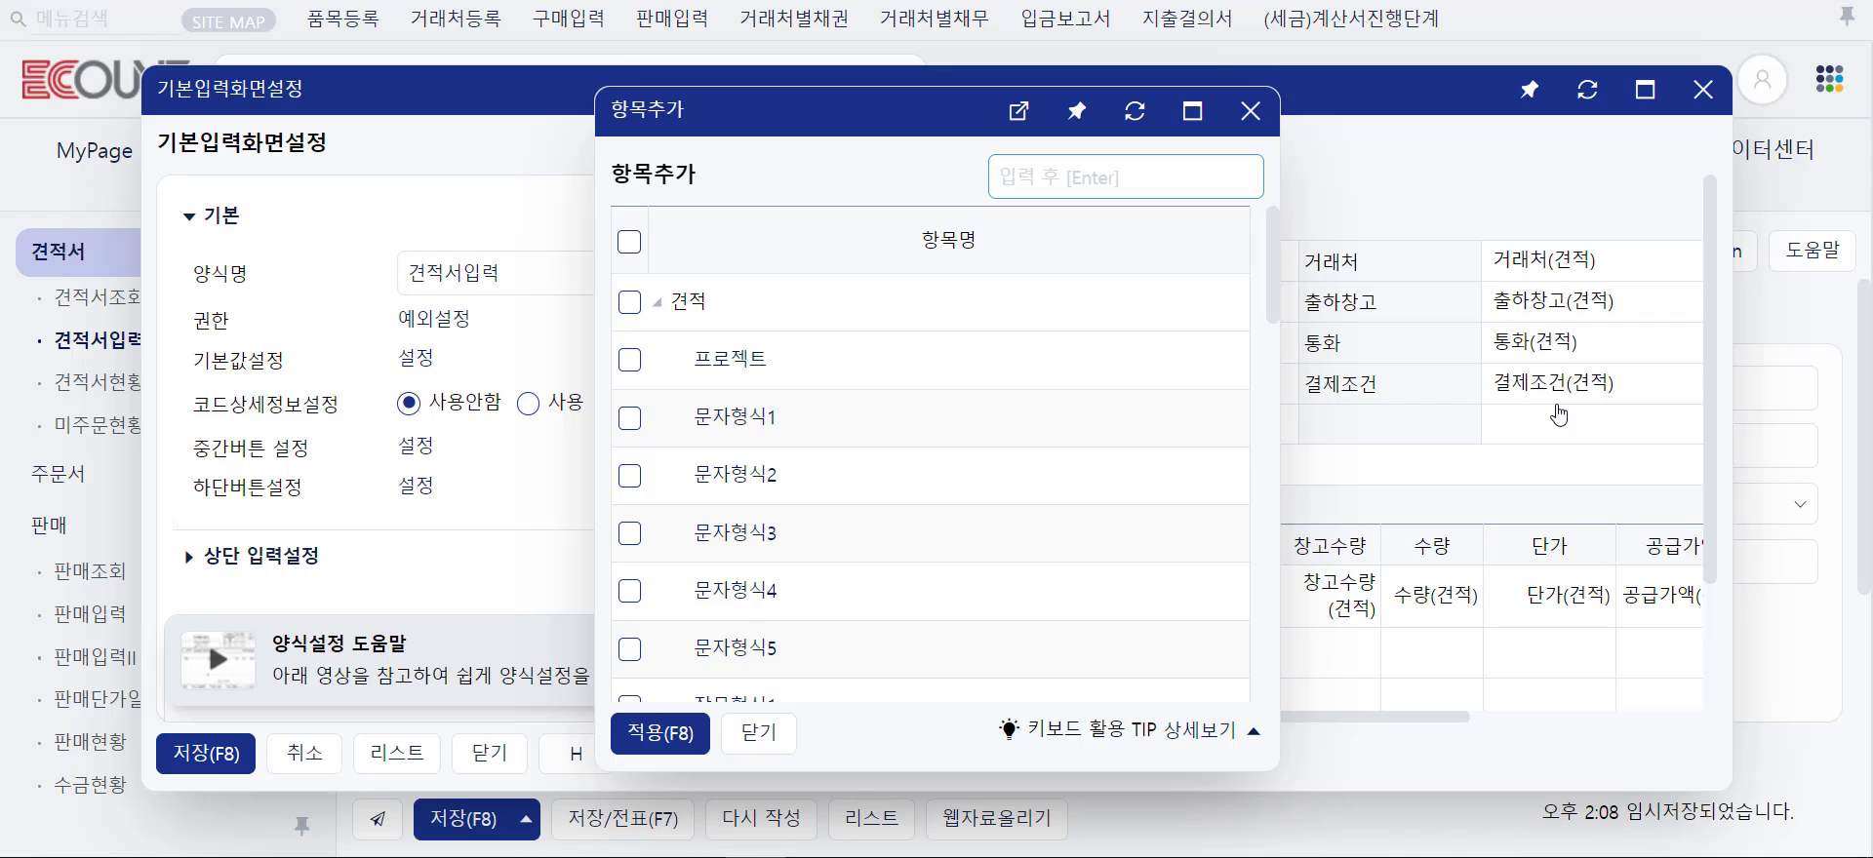
{"action": "scroll", "coordinate": [993, 410], "scroll_direction": "down", "scroll_amount": 3}
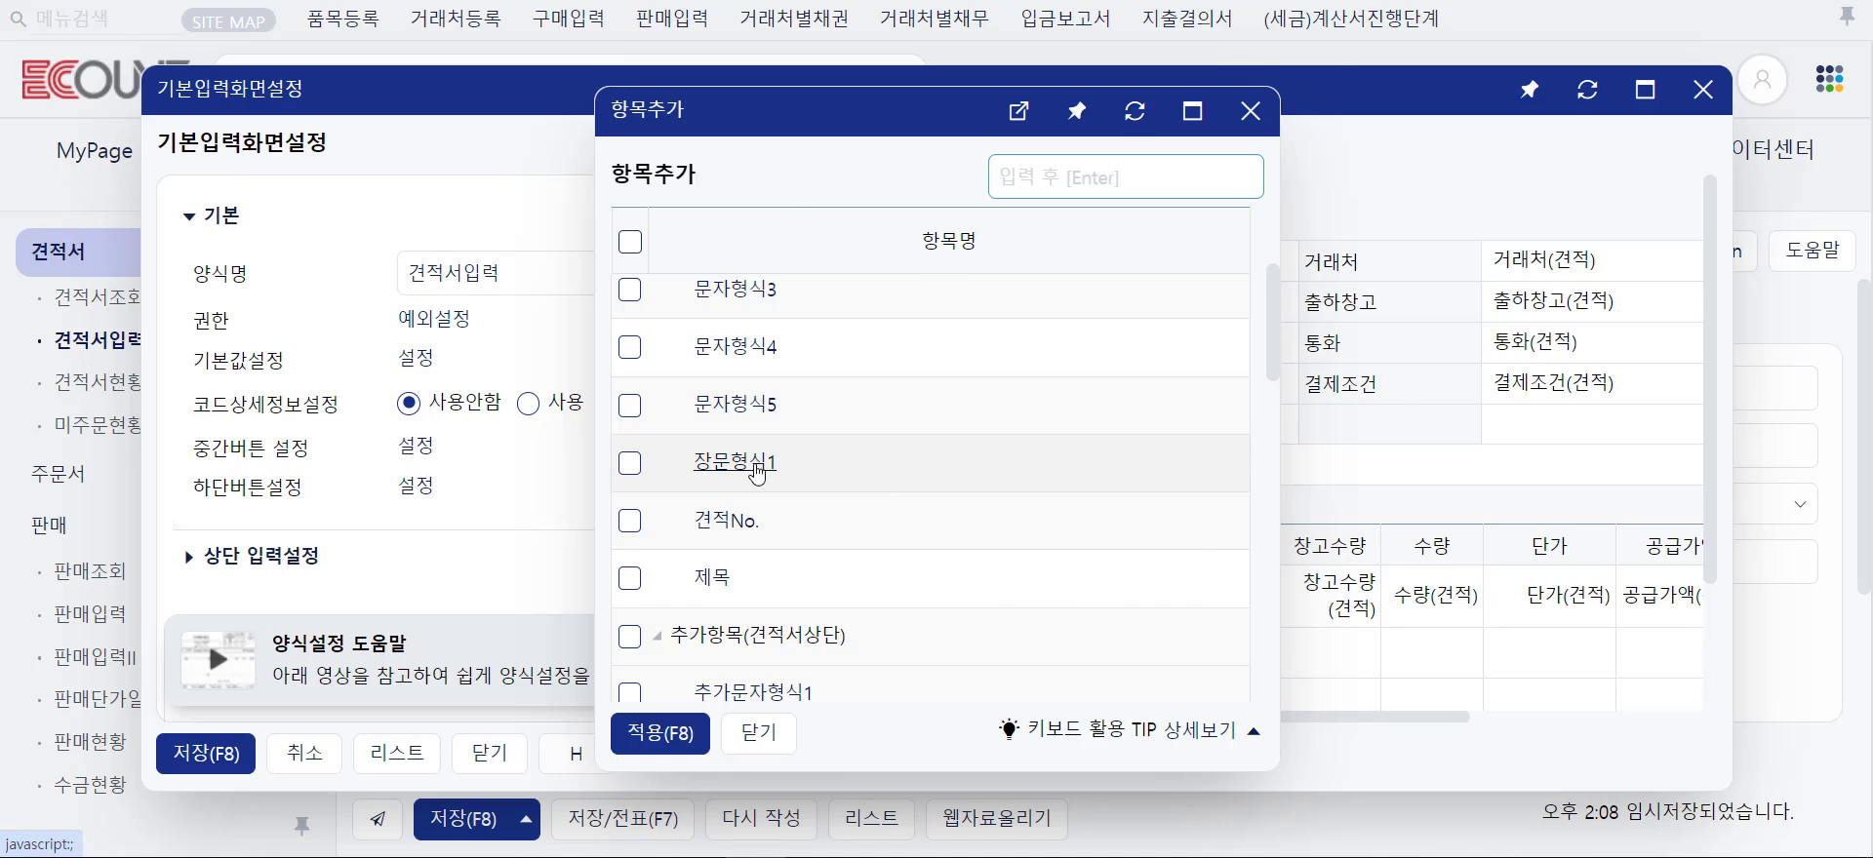
{"action": "left_click", "coordinate": [758, 472]}
- Set the display name of the 장문형식1 field to 주소 and save the input form settings
{"action": "mouse_move", "coordinate": [857, 429]}
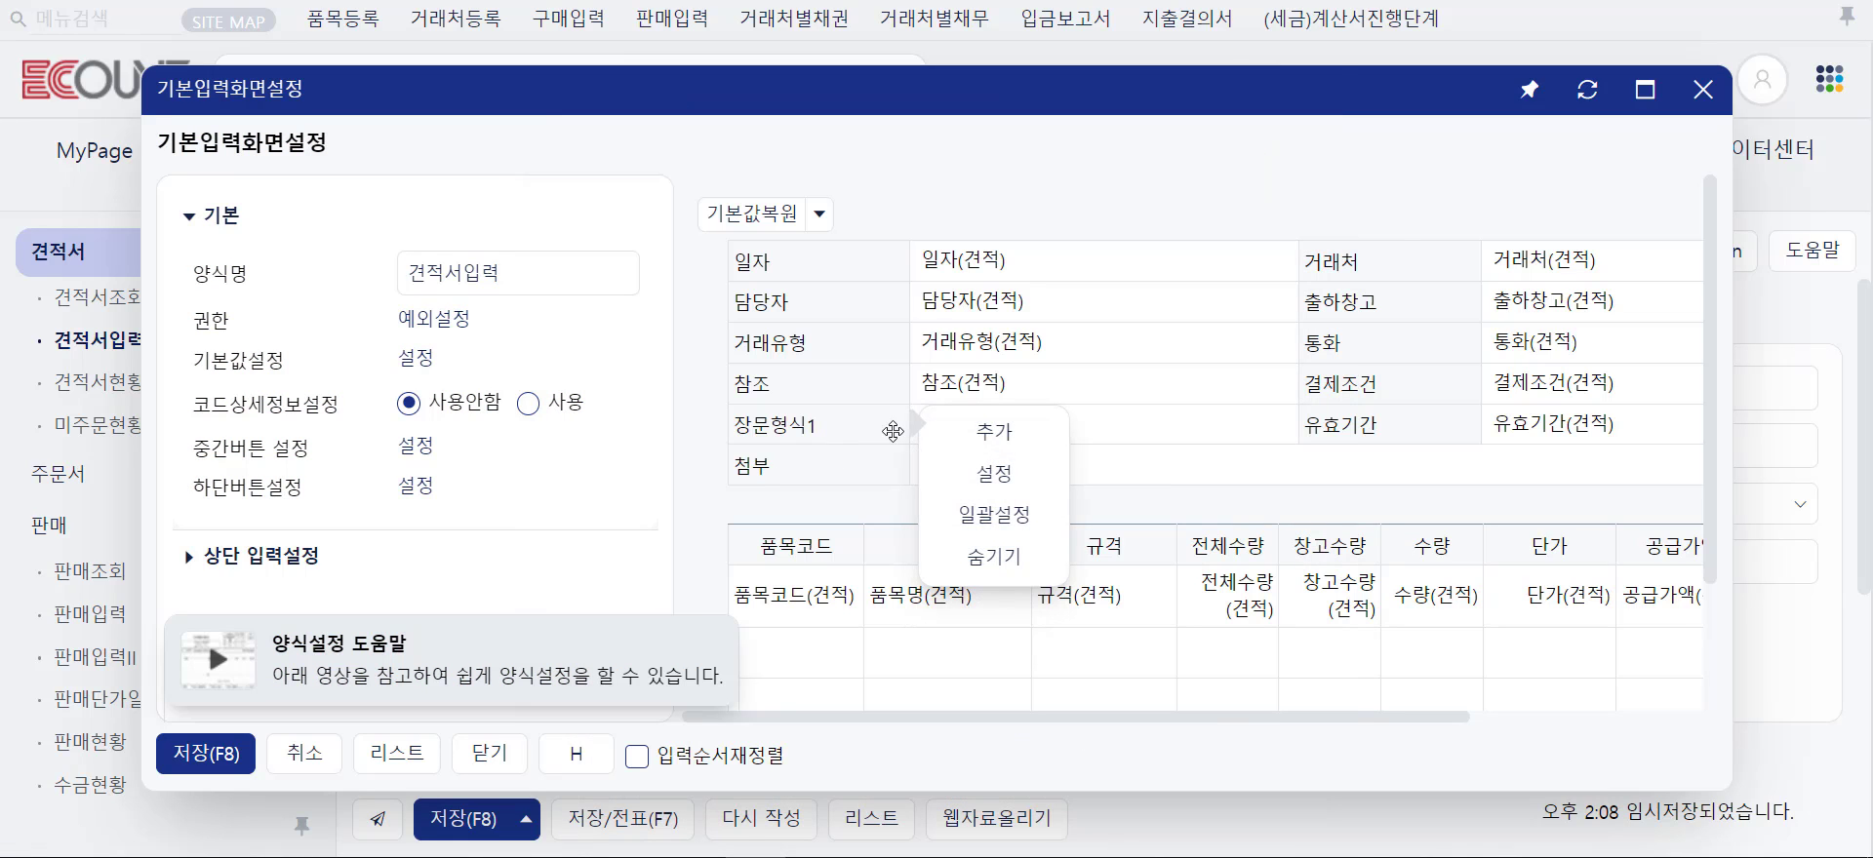
{"action": "left_click", "coordinate": [987, 475]}
{"action": "left_click", "coordinate": [942, 319]}
{"action": "type", "text": "주소"}
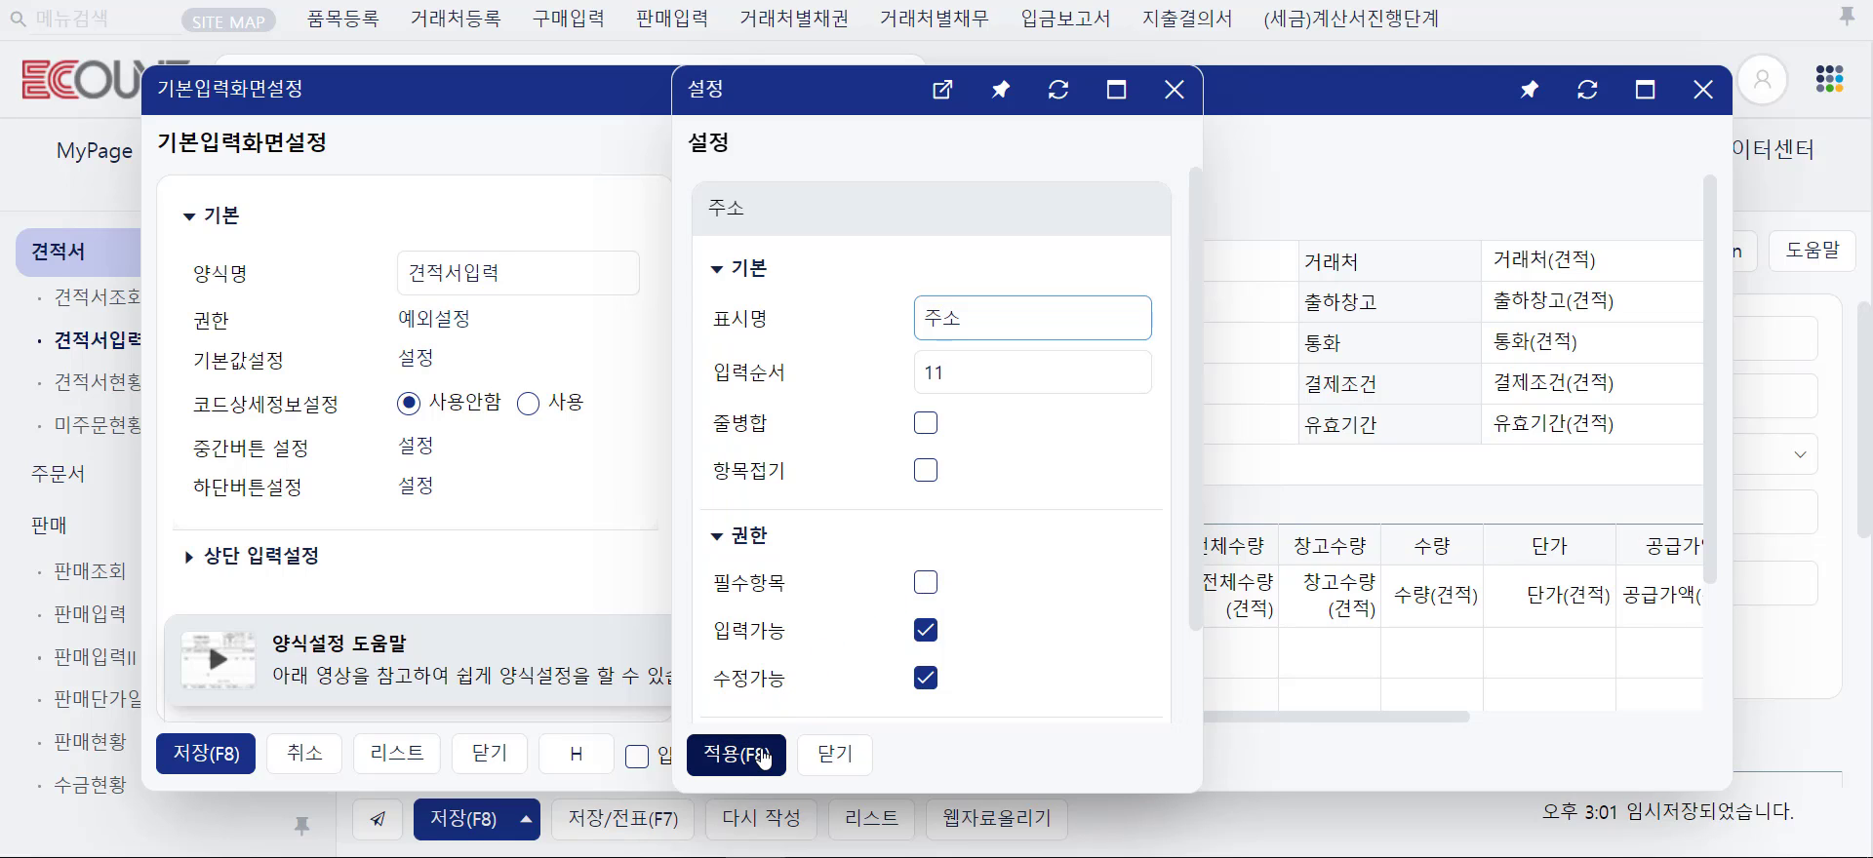
{"action": "left_click", "coordinate": [739, 754]}
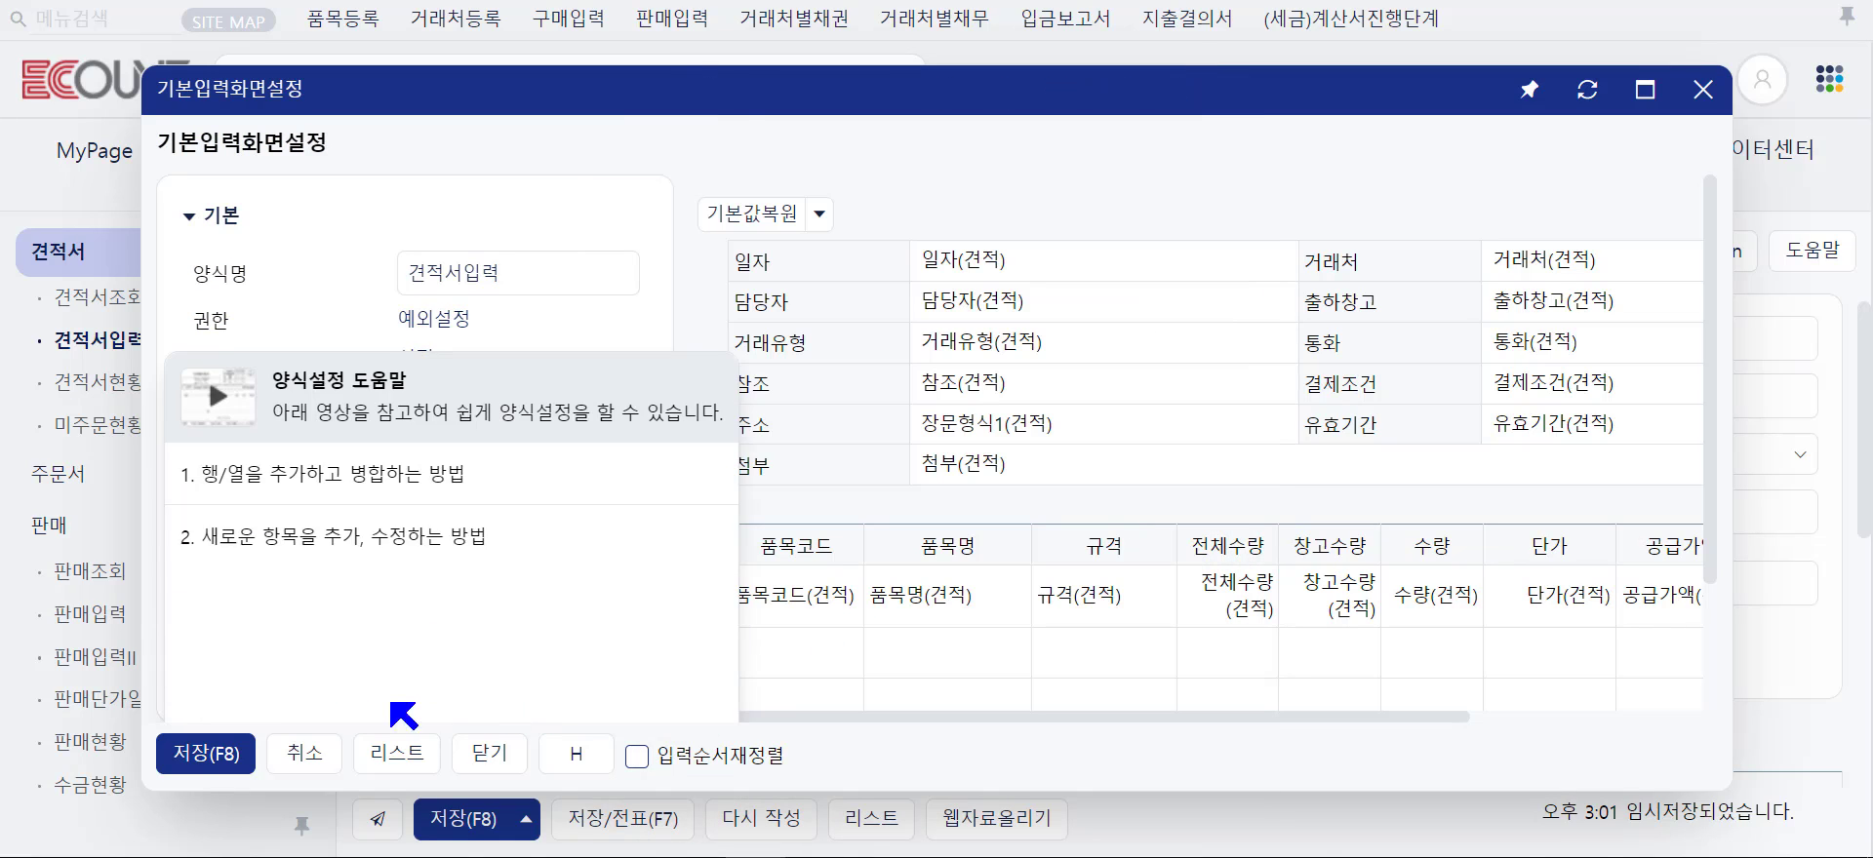
{"action": "left_click", "coordinate": [190, 763]}
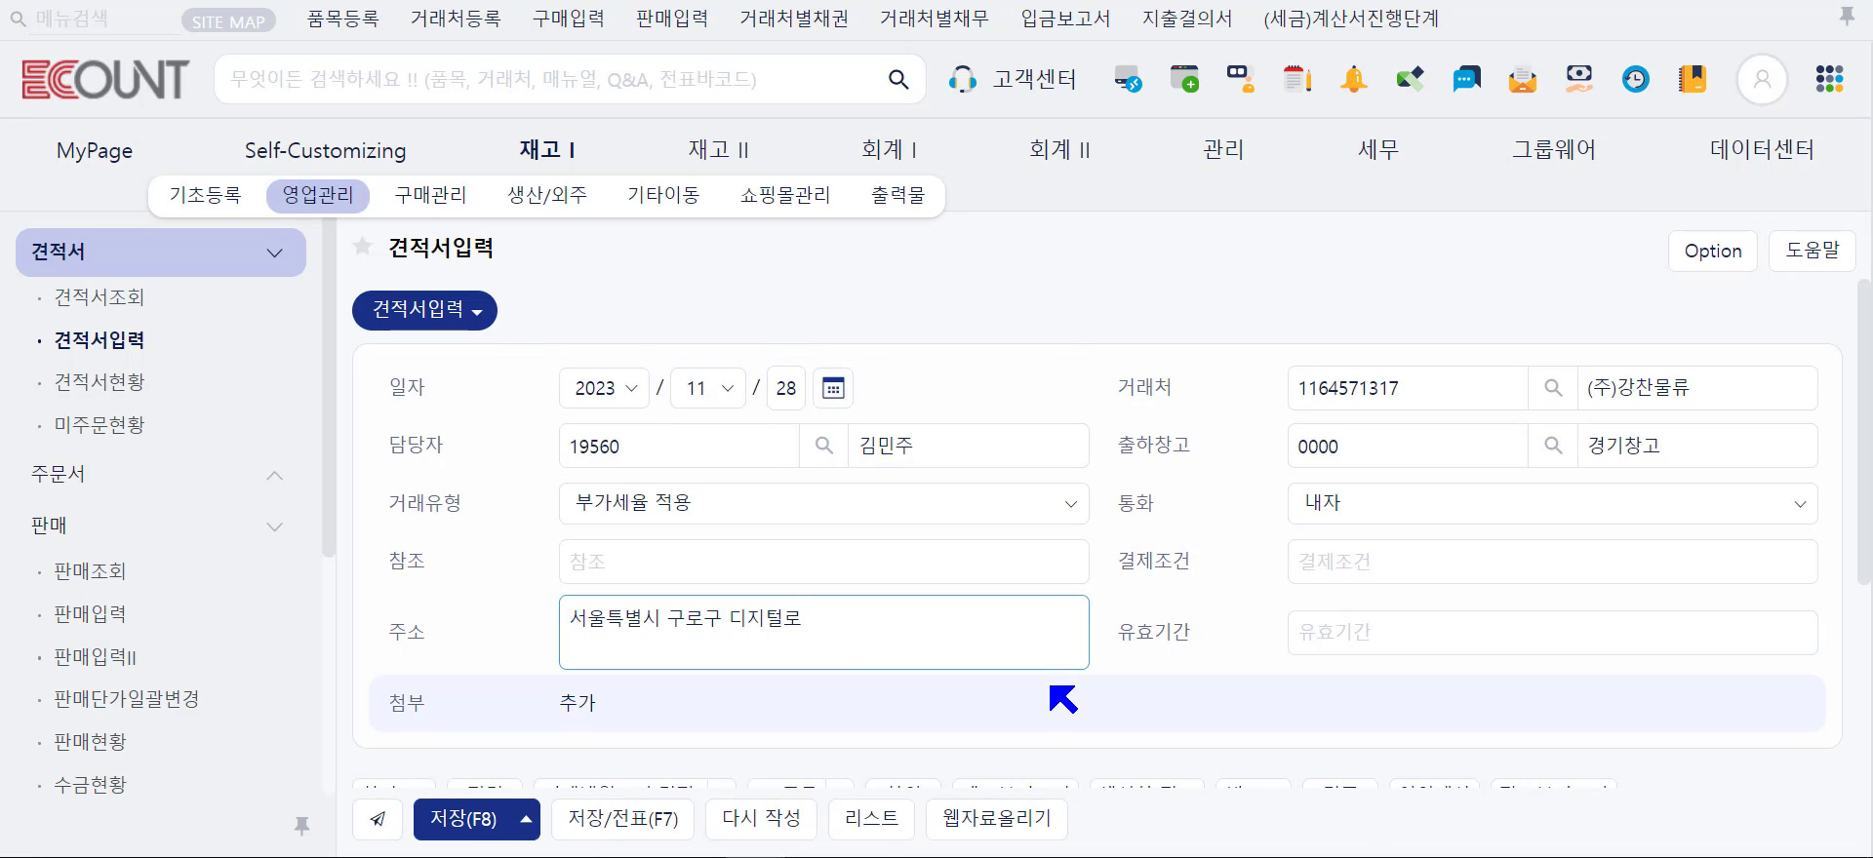
- Enter the item 소금빵 on the first line of the quotation's item list
{"action": "scroll", "coordinate": [1060, 698], "scroll_direction": "down", "scroll_amount": 4}
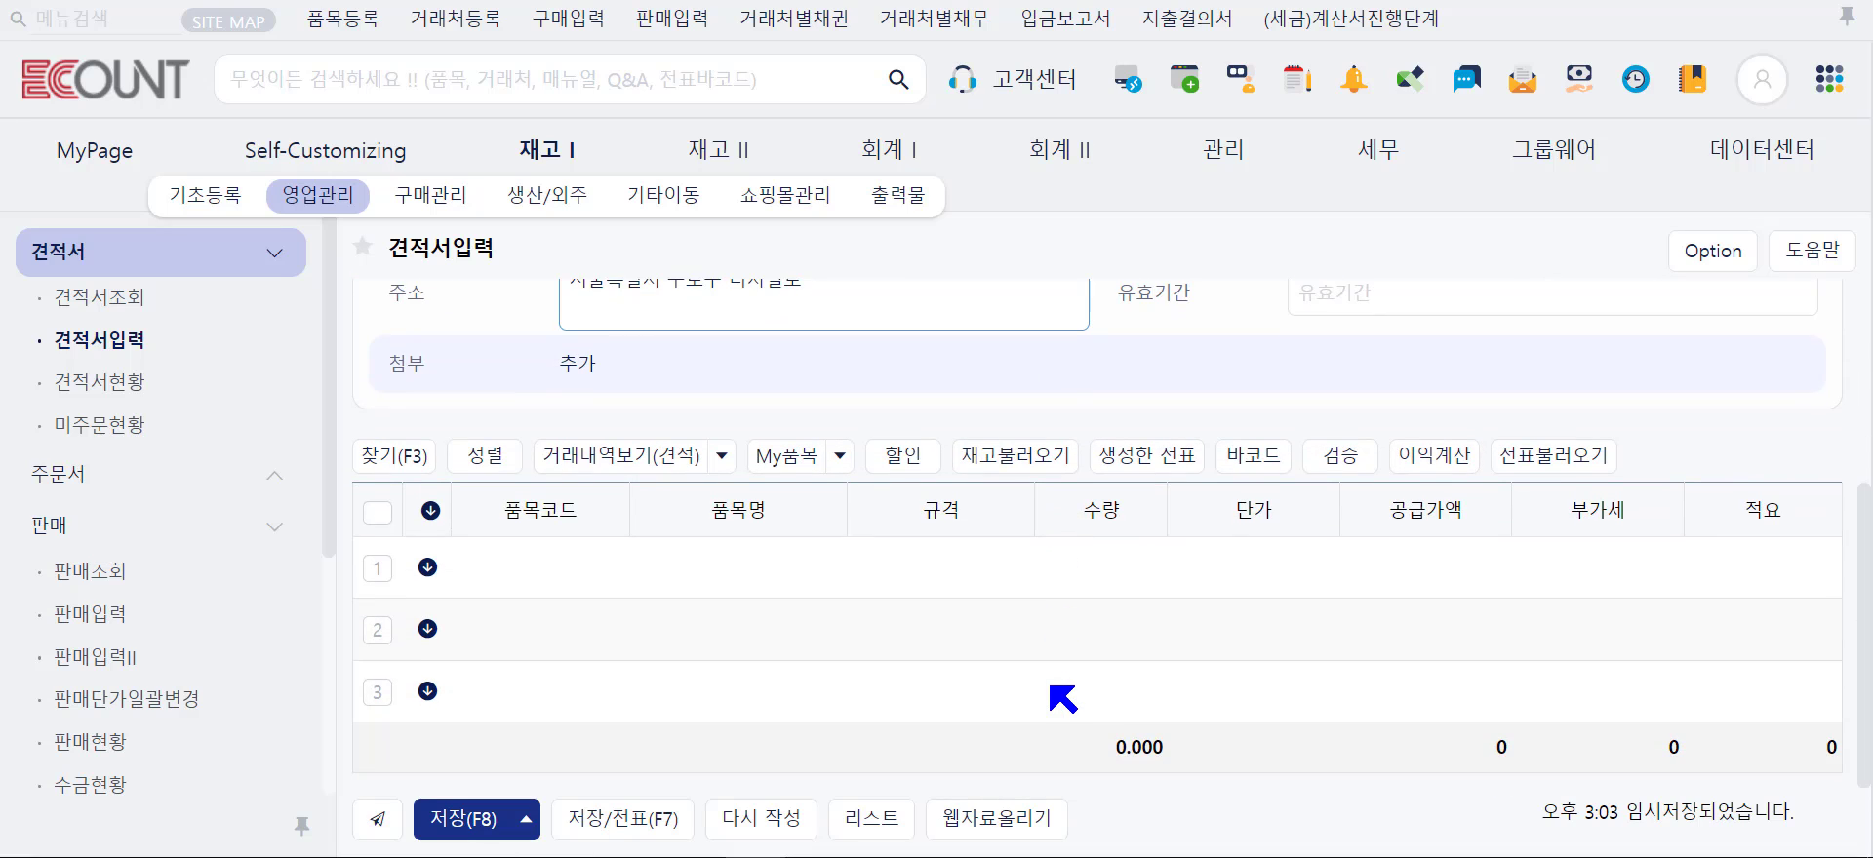
{"action": "left_click", "coordinate": [562, 585]}
{"action": "type", "text": "소금빵"}
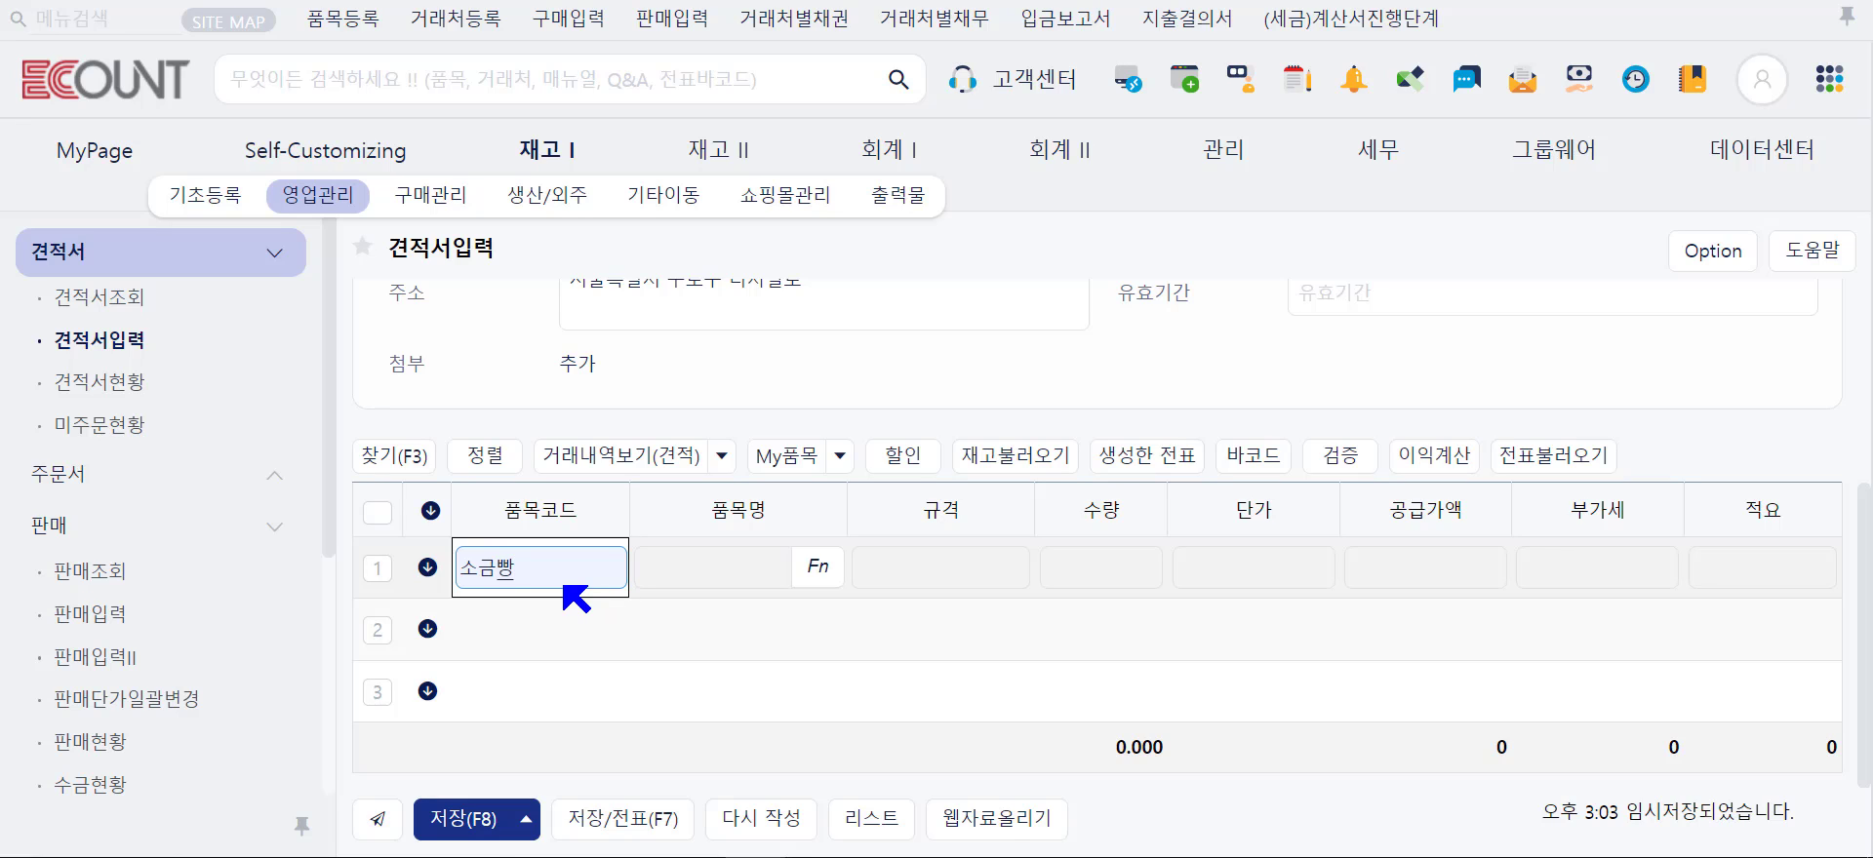
{"action": "key", "text": "Return"}
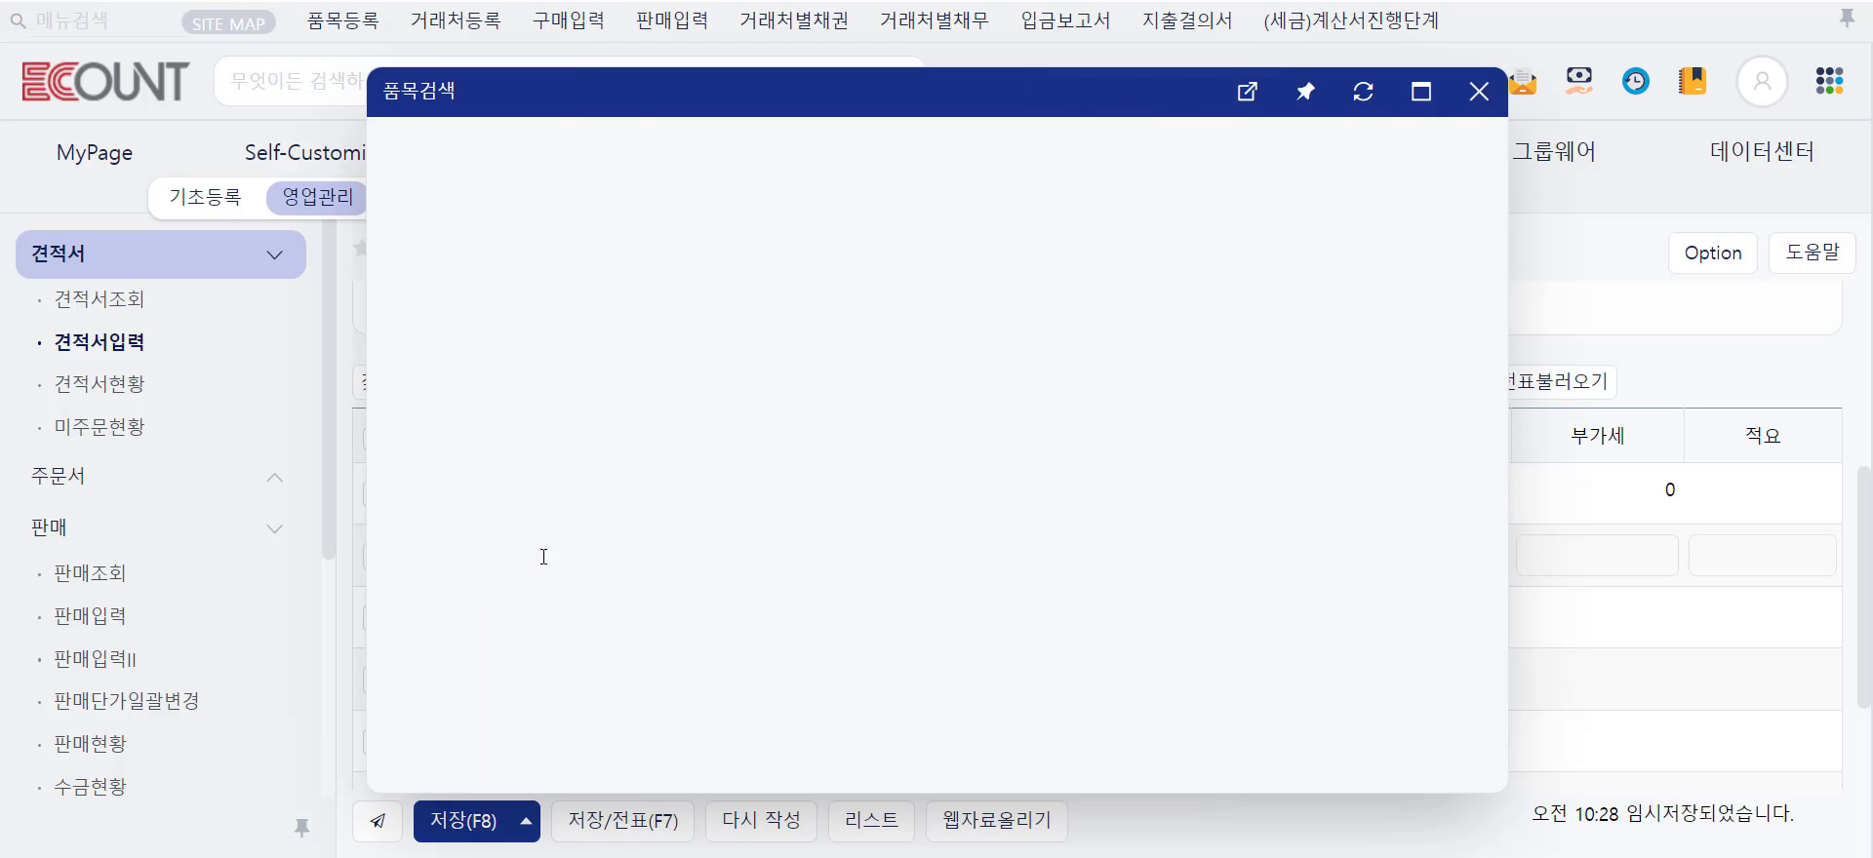
- Search the items for 핫도그 and add 크리스피핫도그 to the second line
{"action": "type", "text": "핫도그"}
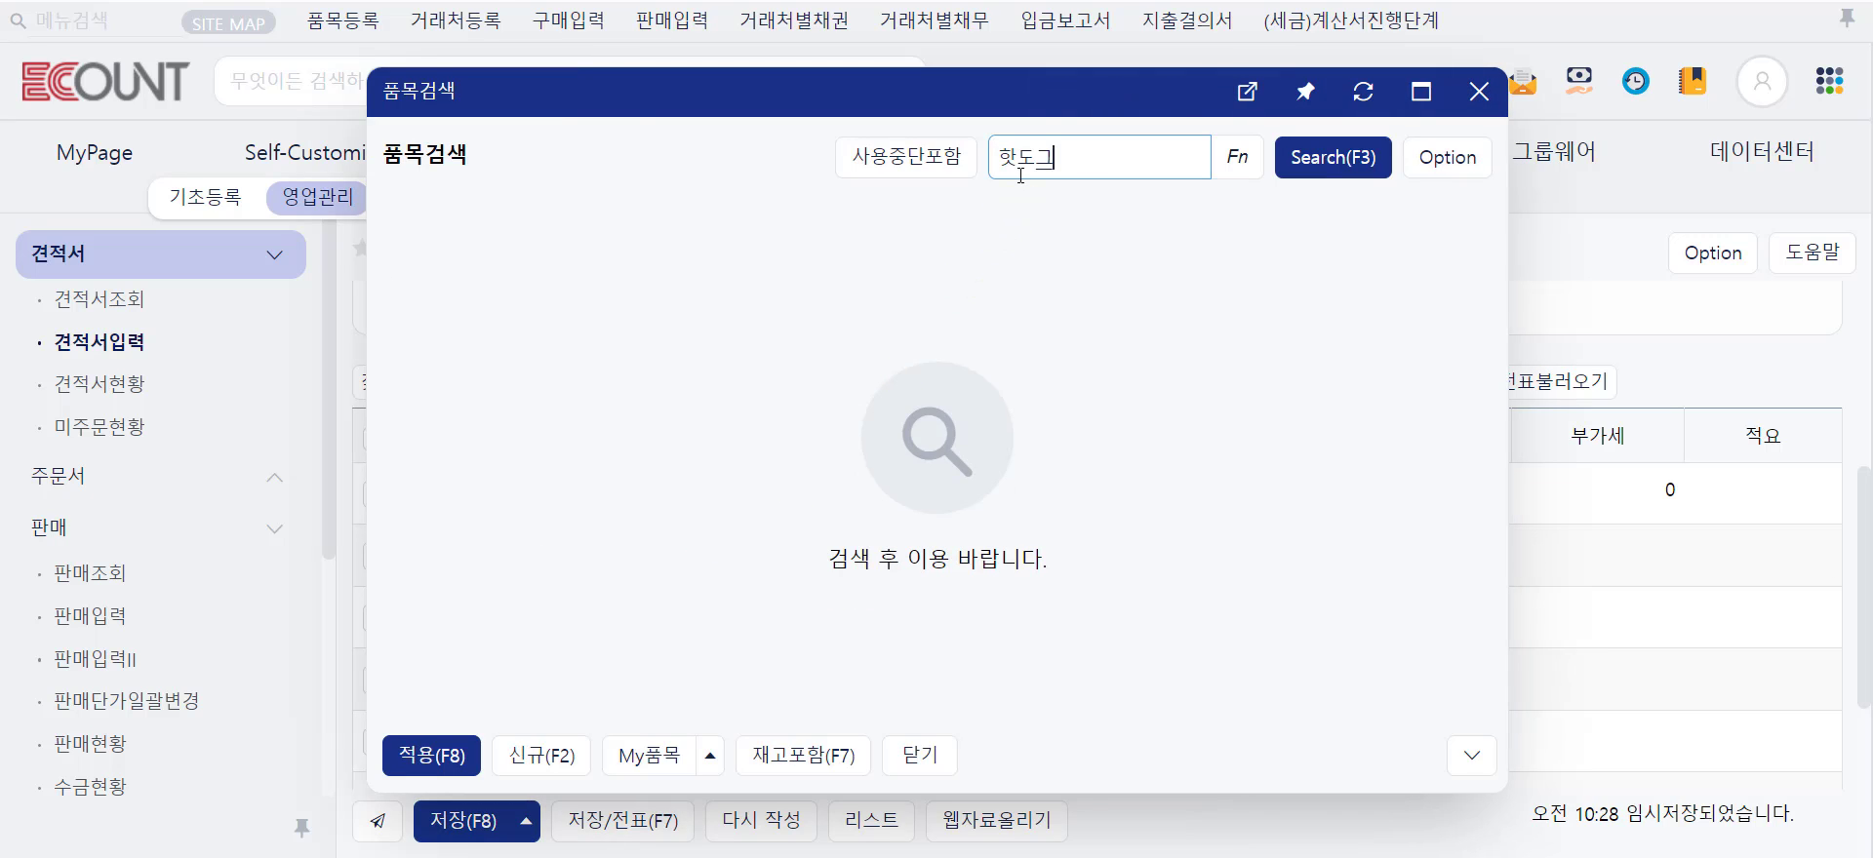
{"action": "key", "text": "Return"}
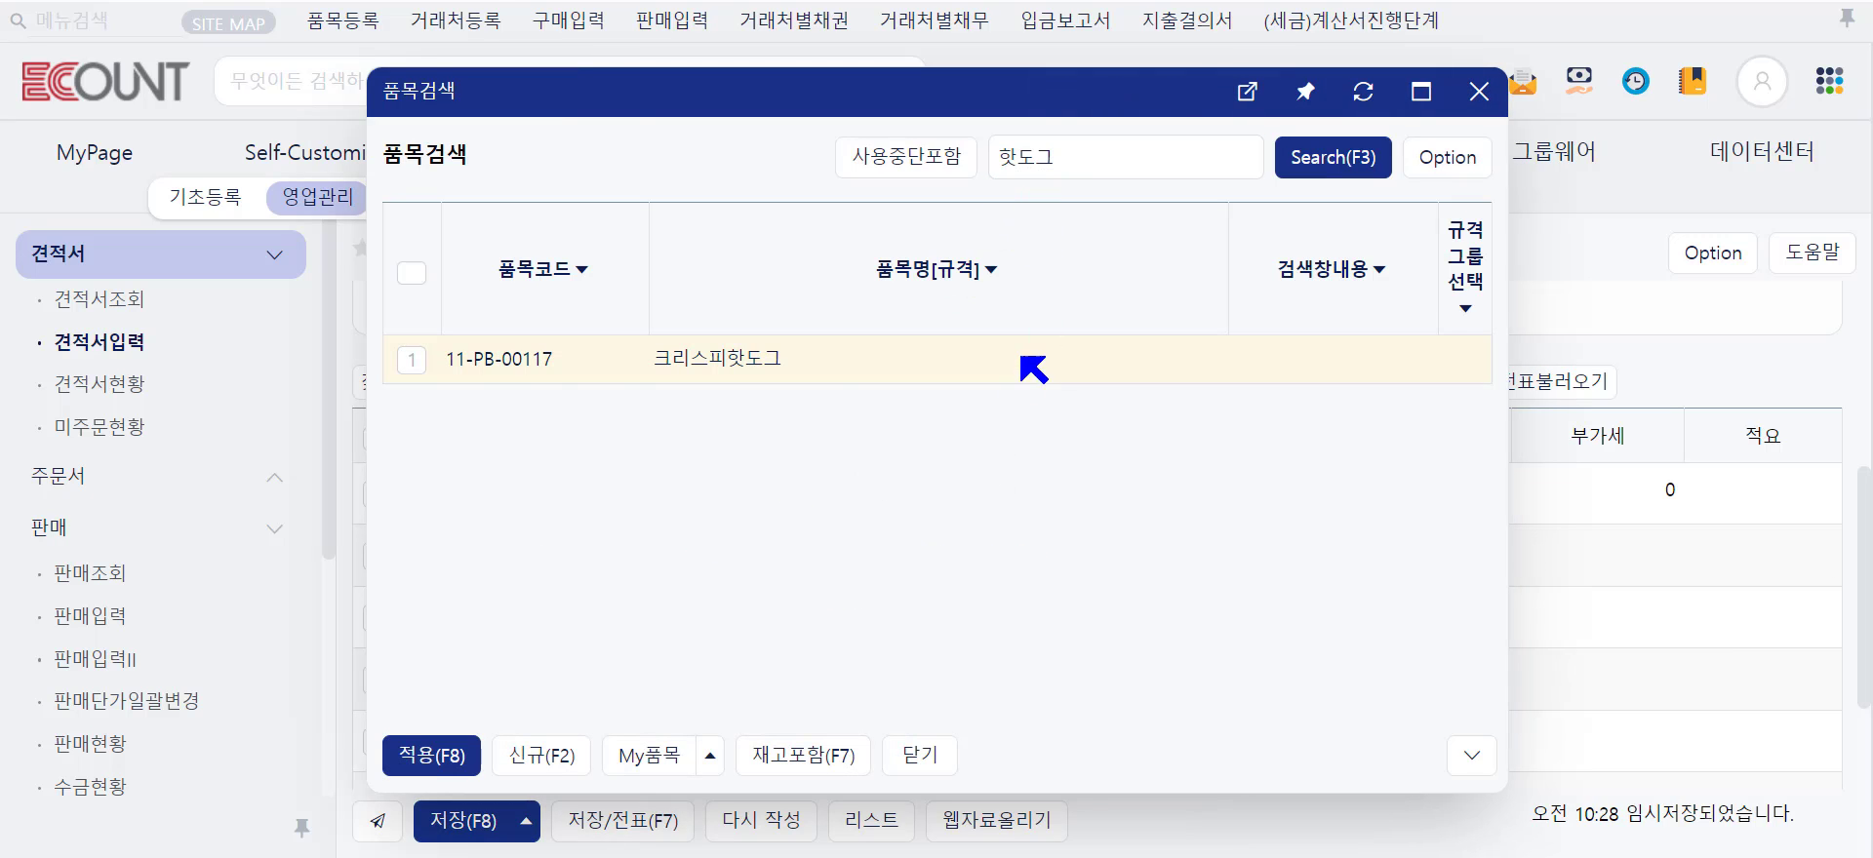
{"action": "left_click", "coordinate": [766, 360]}
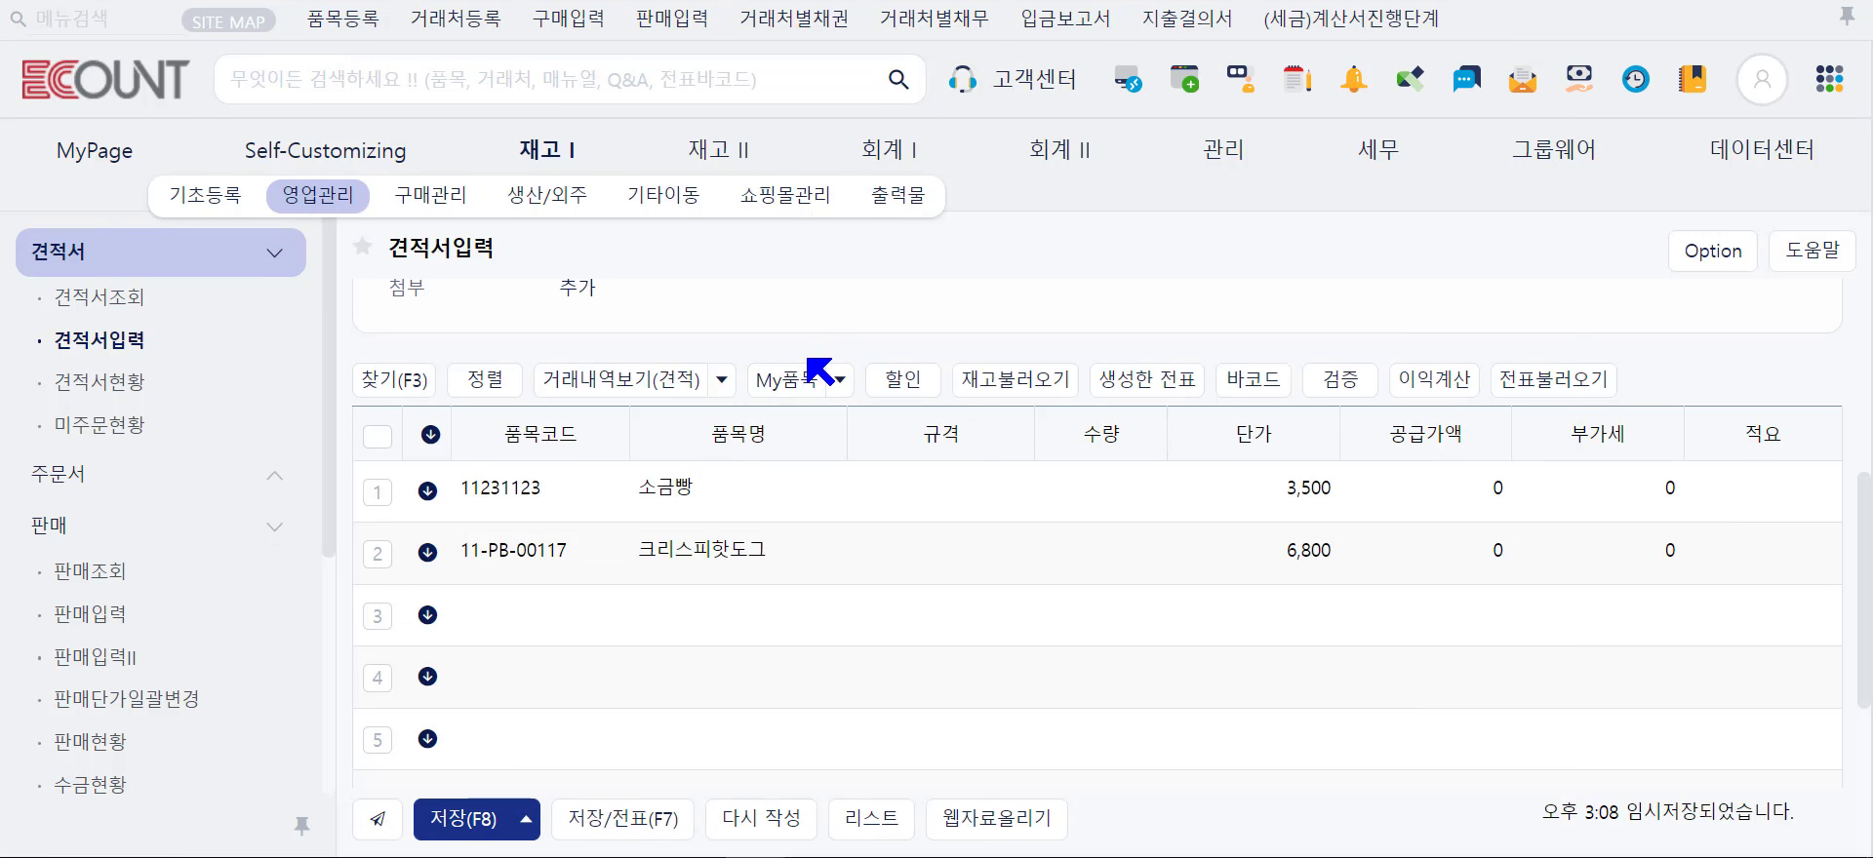
- Switch barcode entry on for the item list and turn it back off
{"action": "left_click", "coordinate": [1258, 378]}
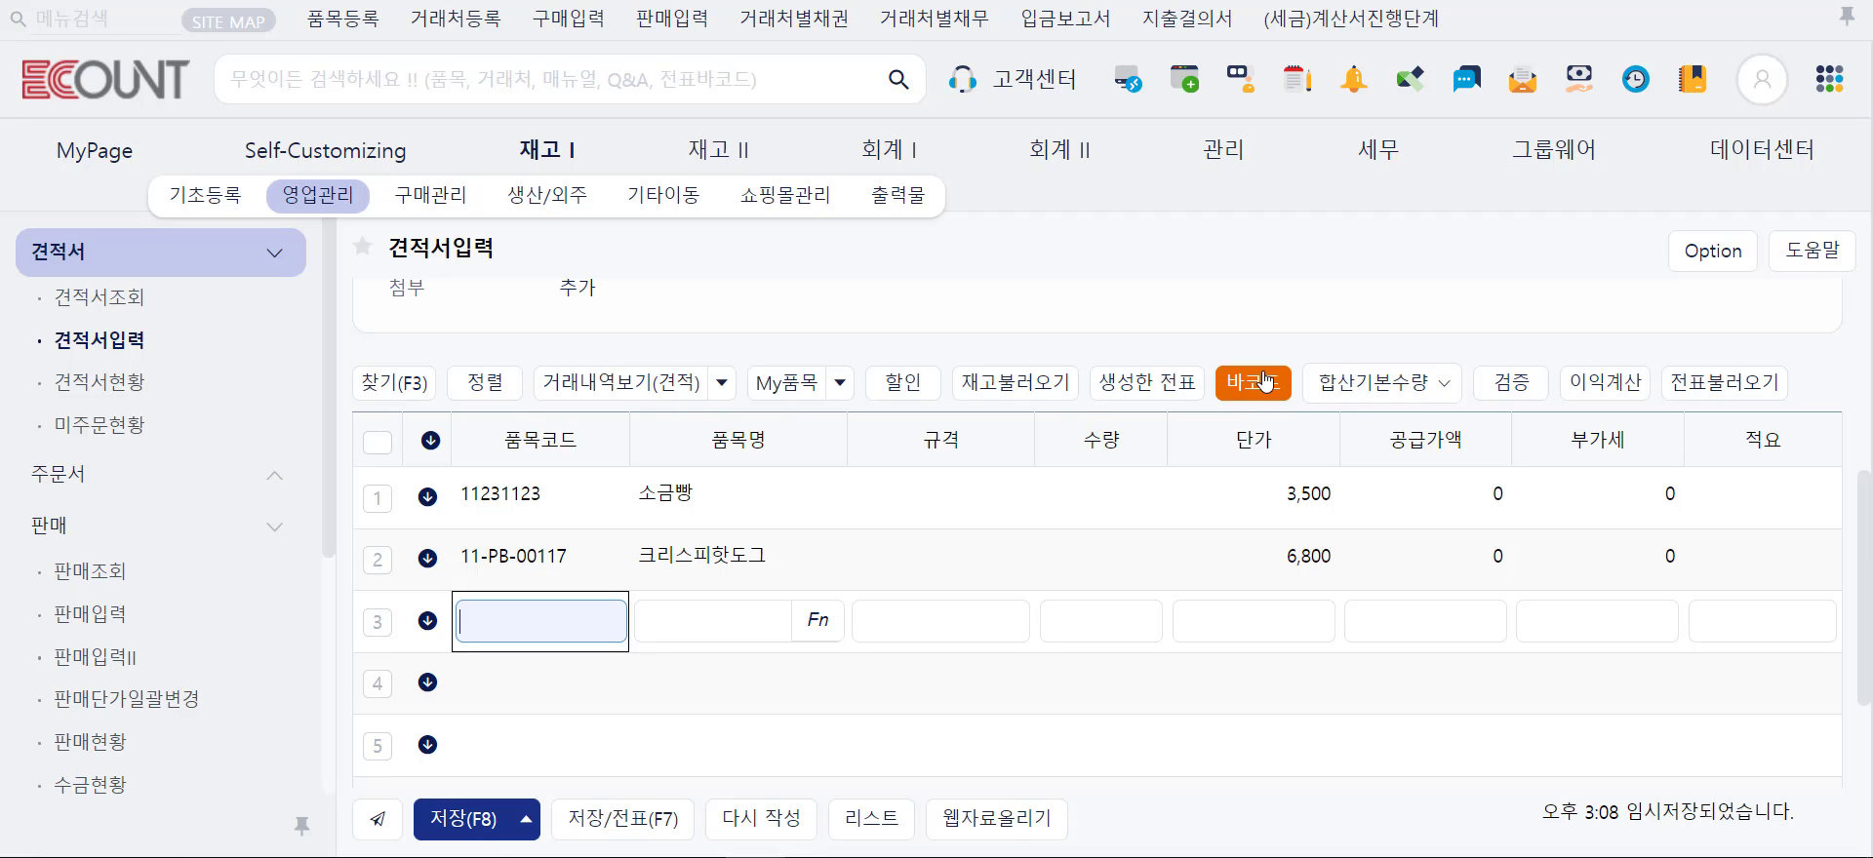
{"action": "left_click", "coordinate": [1262, 380]}
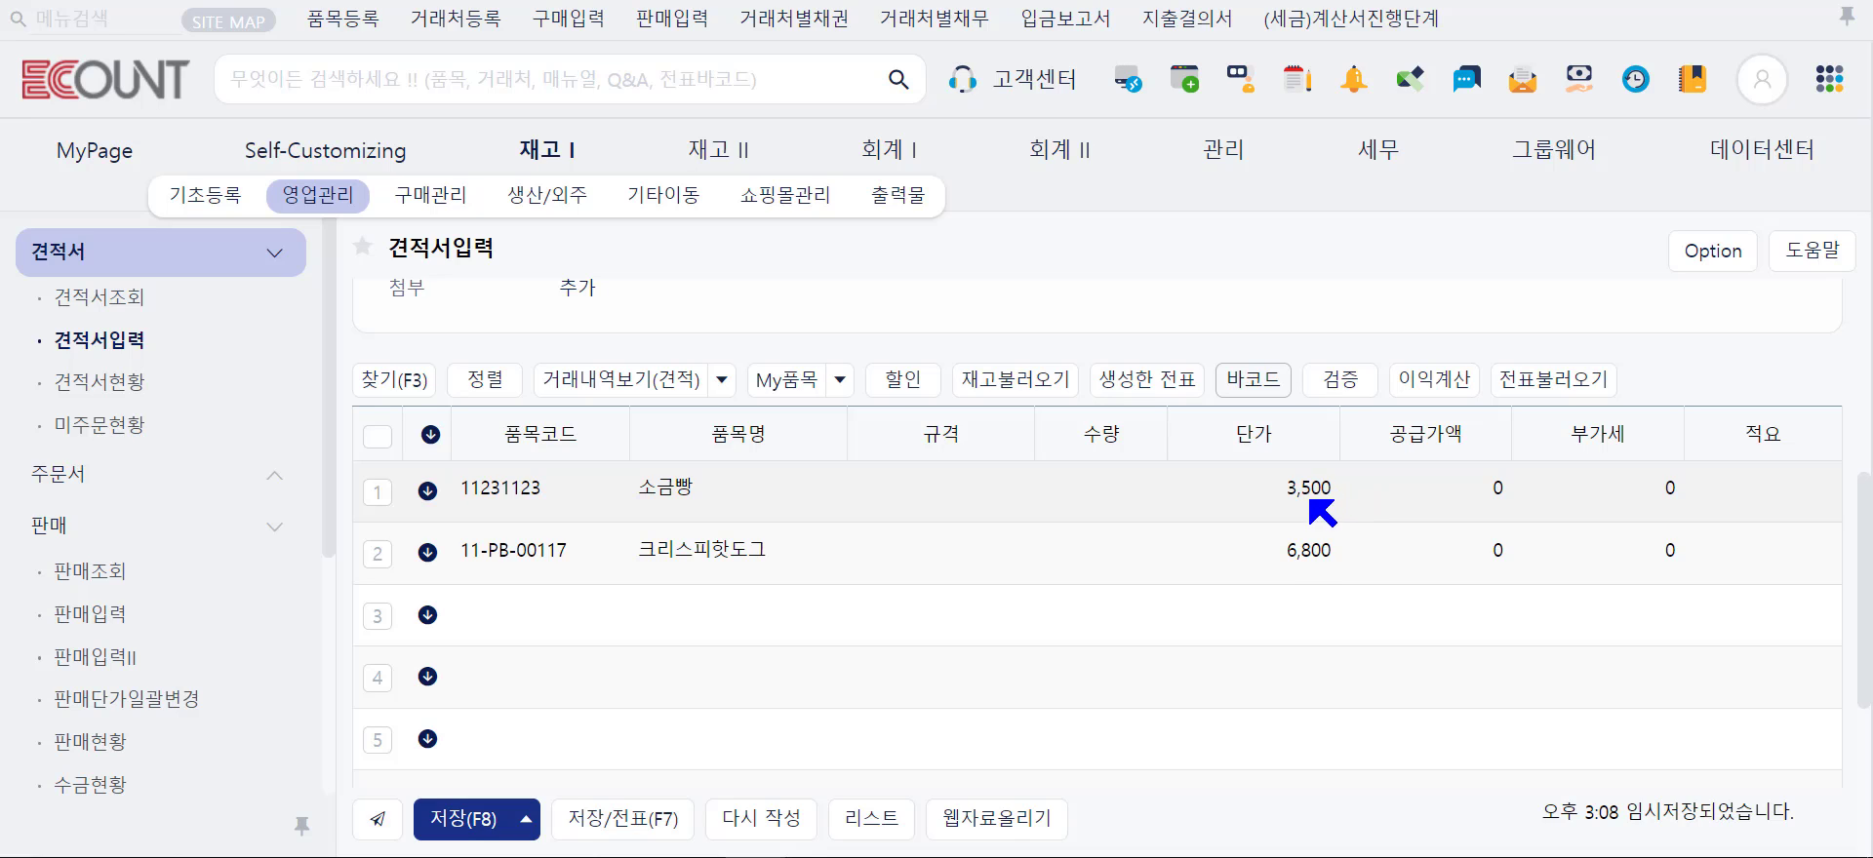
- Set the unit price of 크리스피핫도그 to 5,500 by applying the price of its recent purchase slip
{"action": "left_click", "coordinate": [1299, 561]}
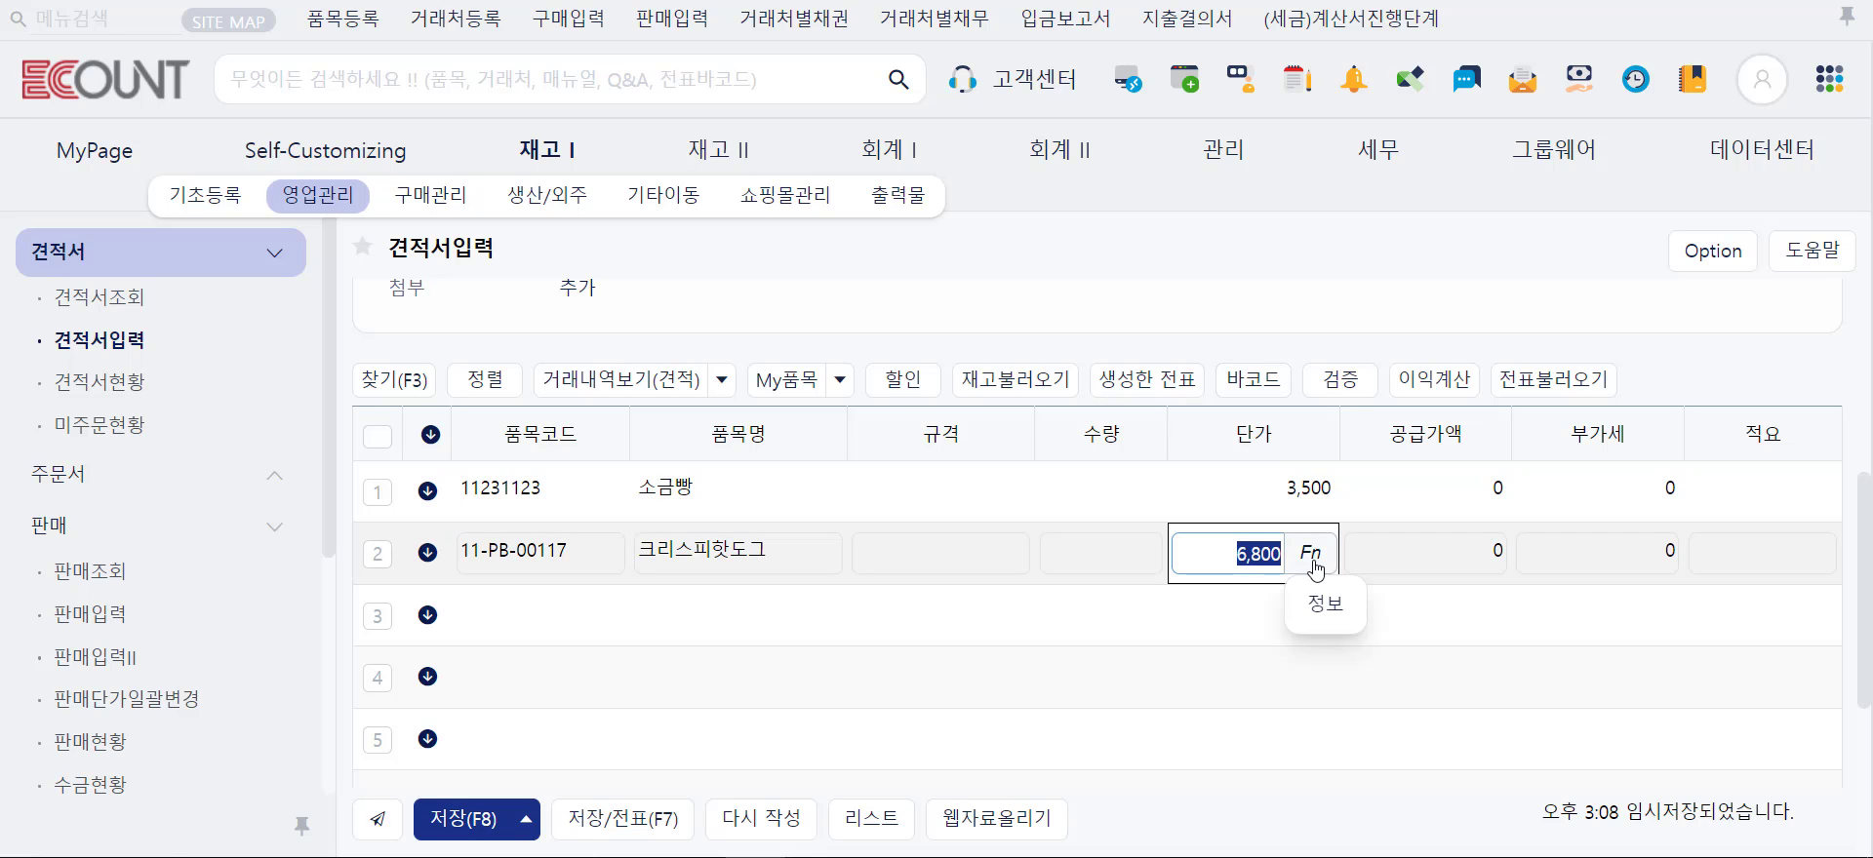
{"action": "left_click", "coordinate": [1313, 563]}
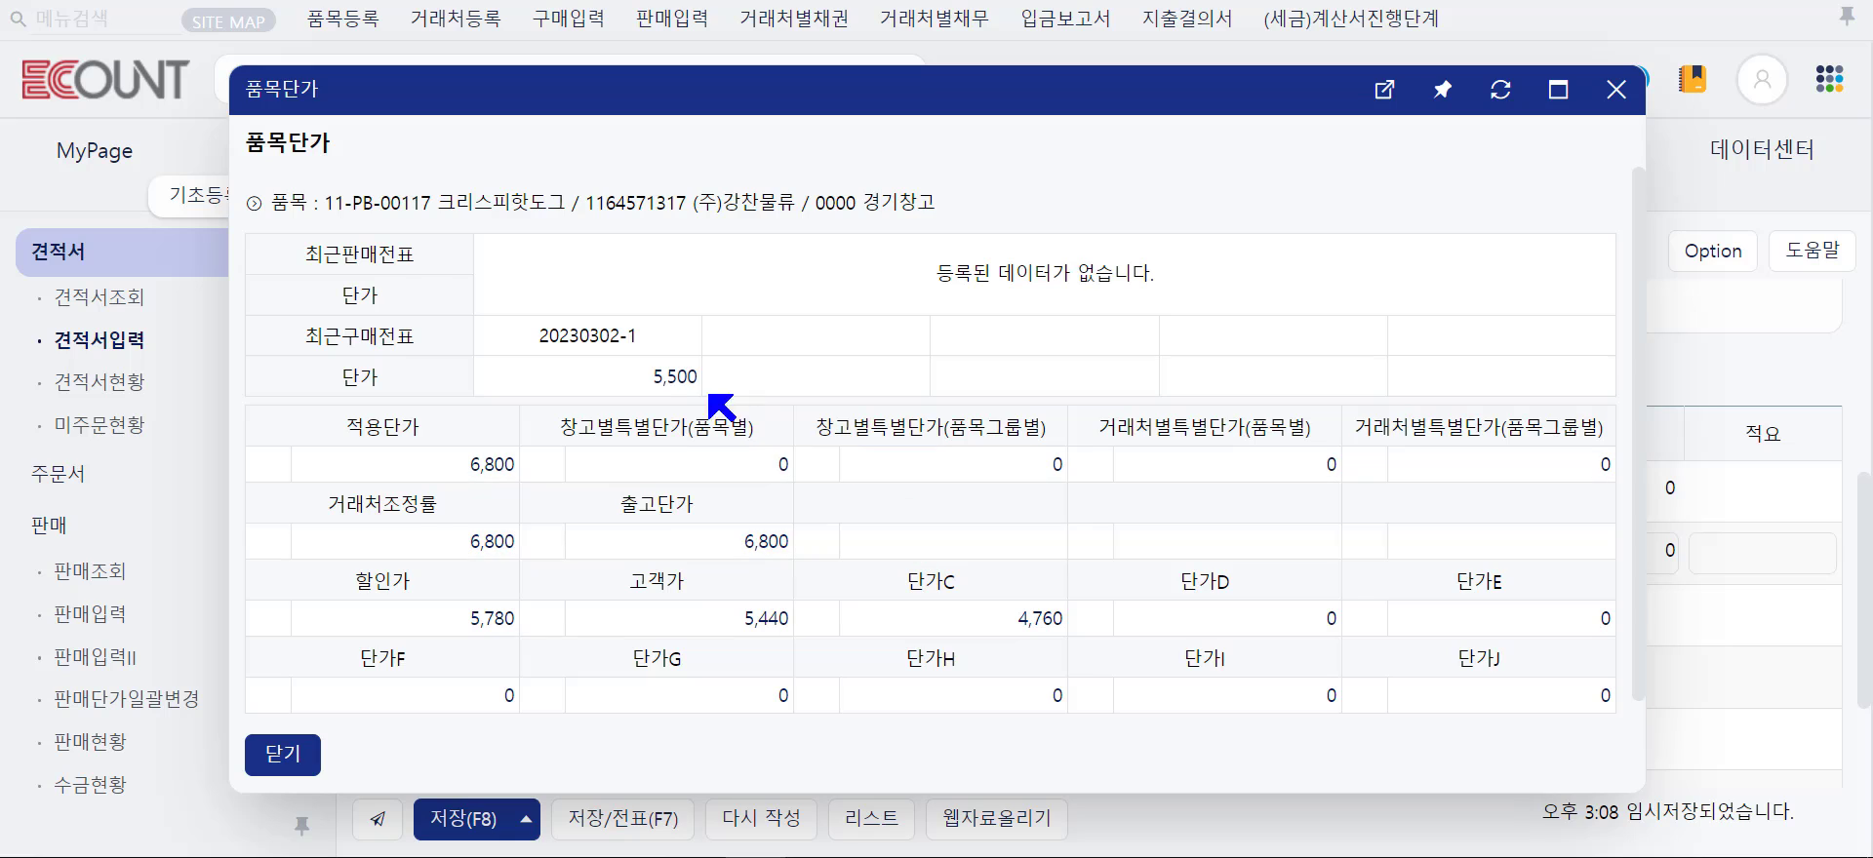
{"action": "left_click", "coordinate": [677, 380]}
{"action": "mouse_move", "coordinate": [678, 385]}
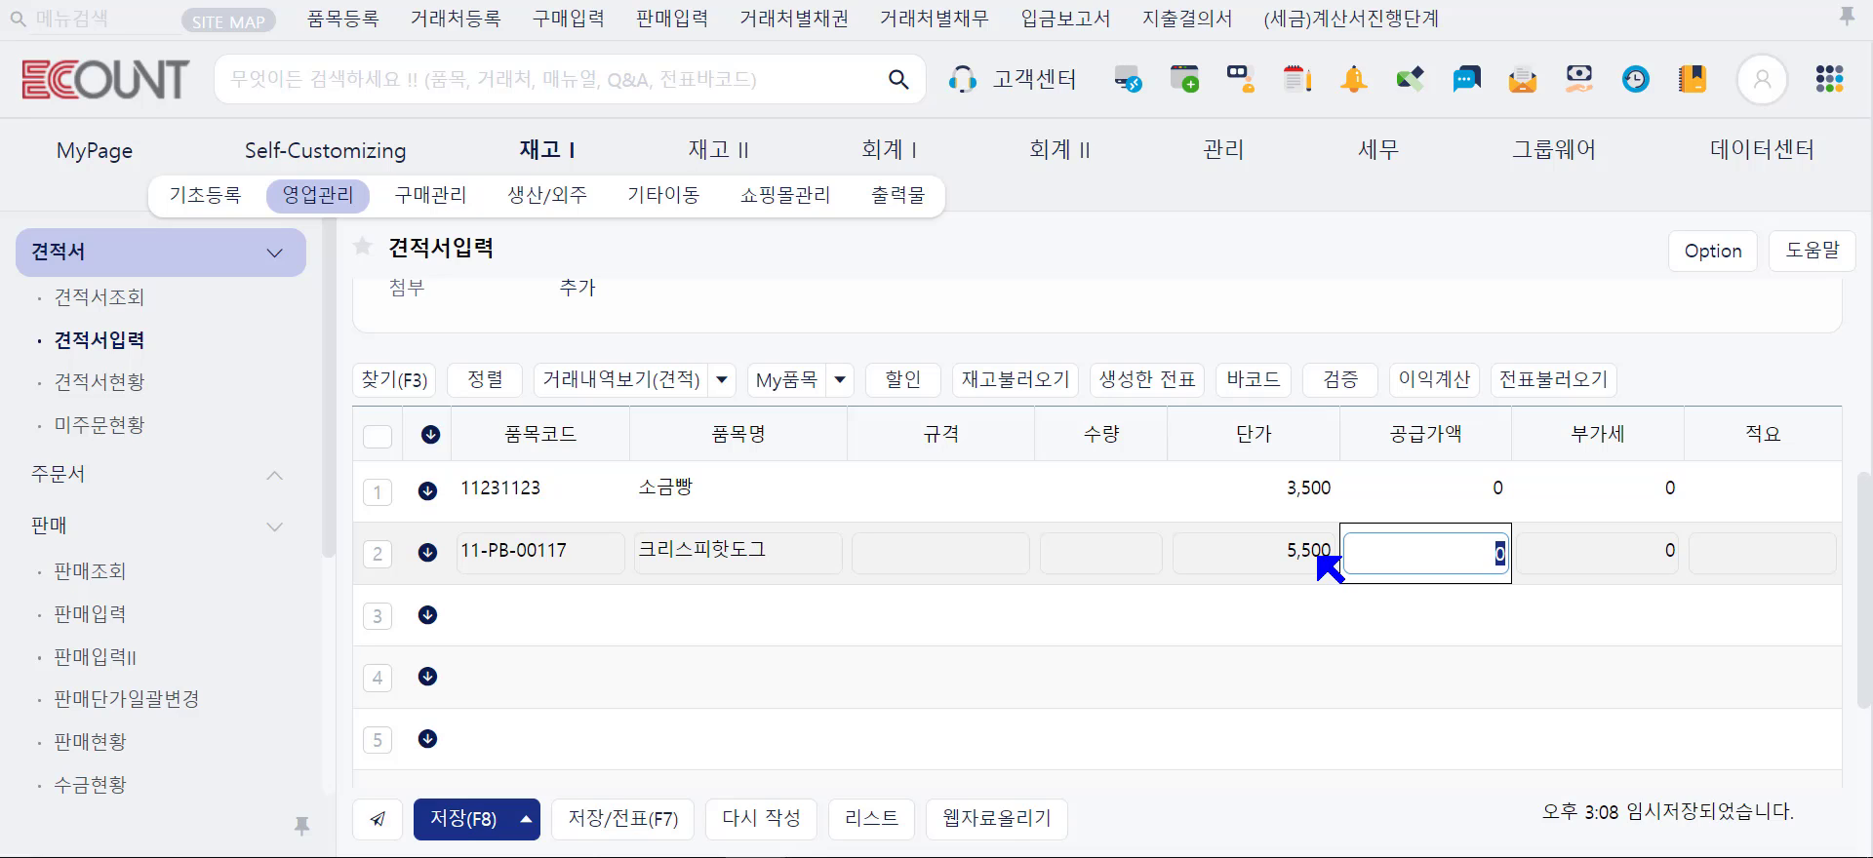
- Select all item lines and try 출고단가 as the basis for a bulk unit price change, leaving it unapplied
{"action": "left_click", "coordinate": [377, 438]}
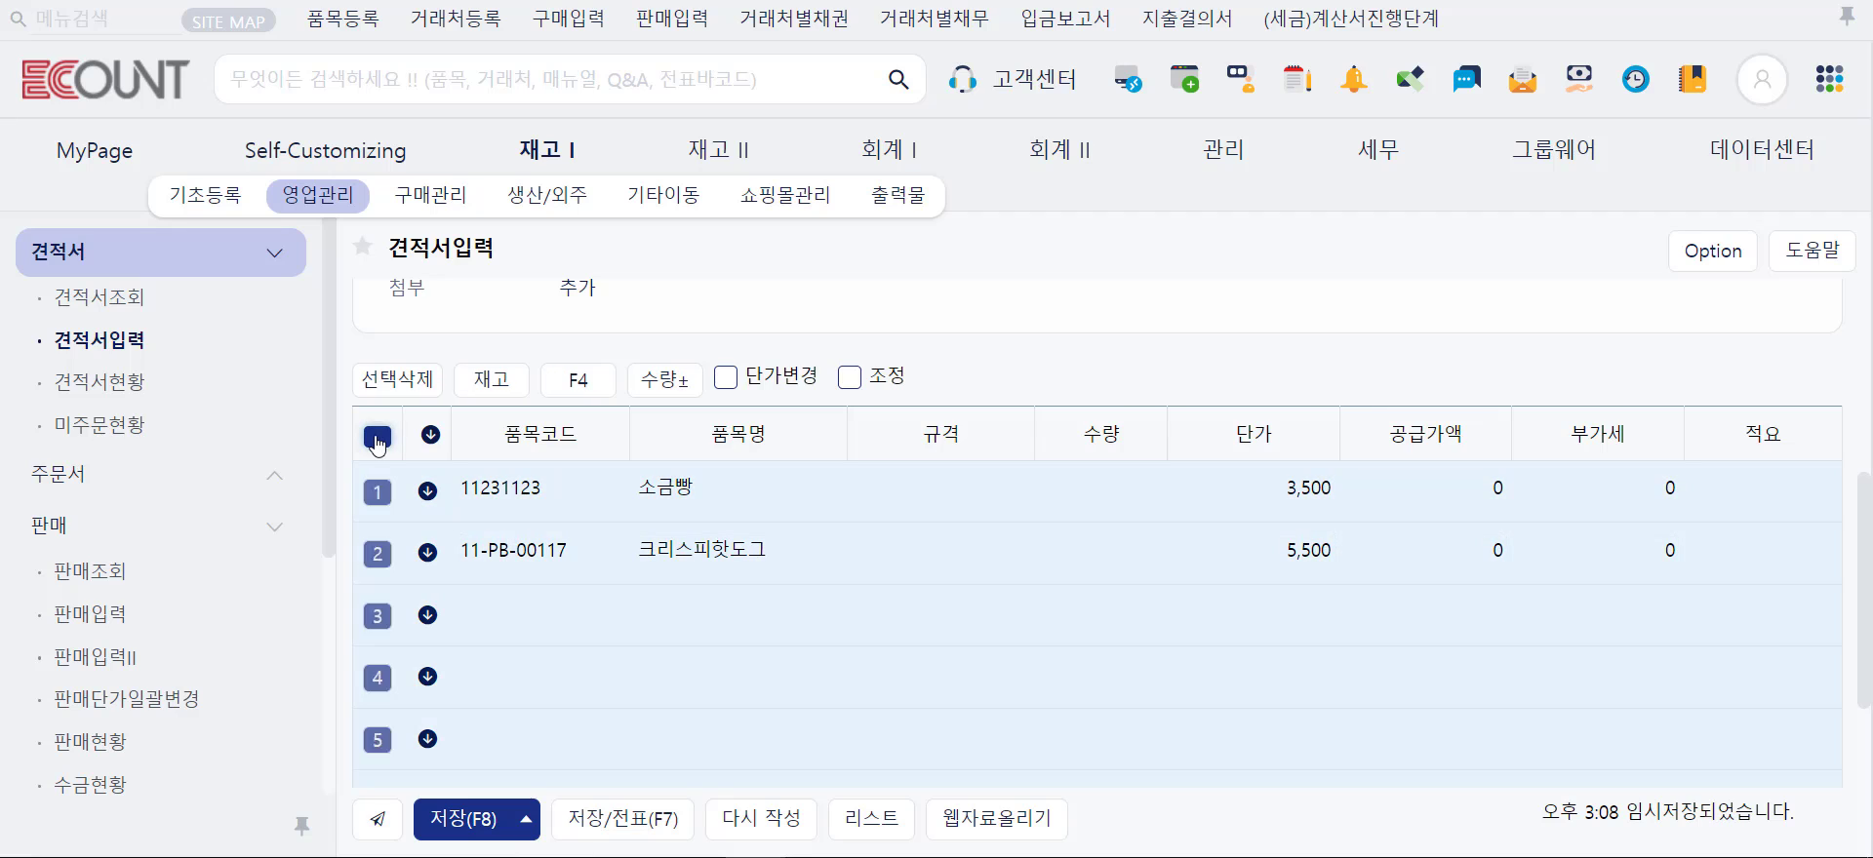
{"action": "left_click", "coordinate": [726, 378]}
{"action": "left_click", "coordinate": [881, 382]}
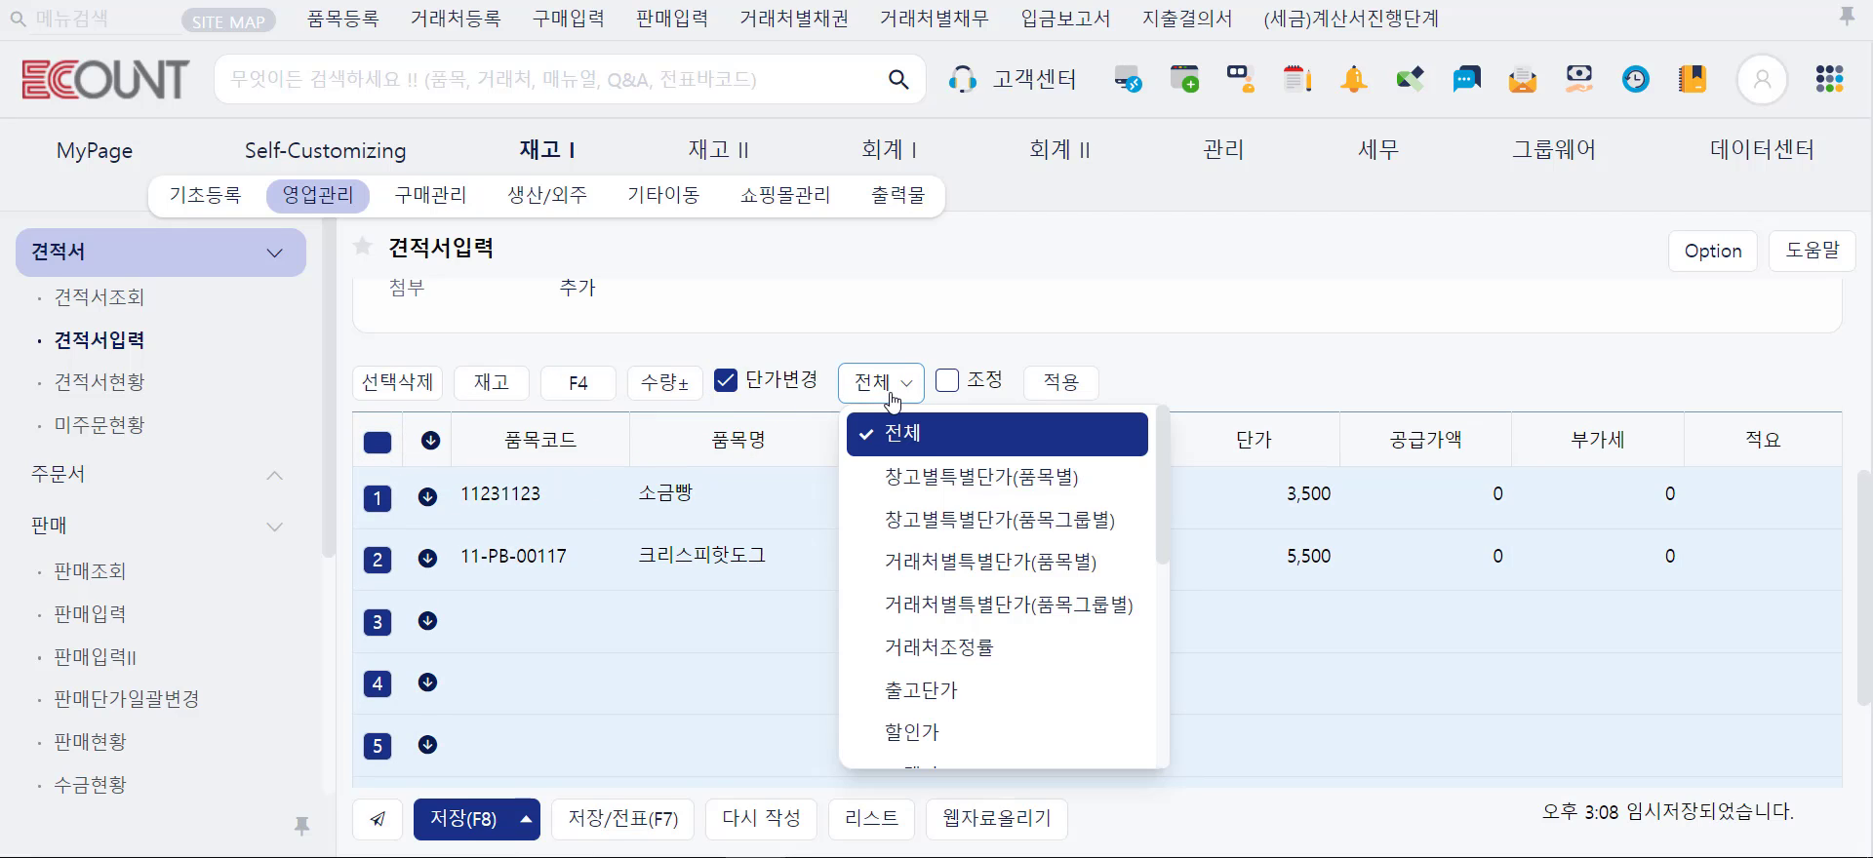
{"action": "left_click", "coordinate": [942, 690]}
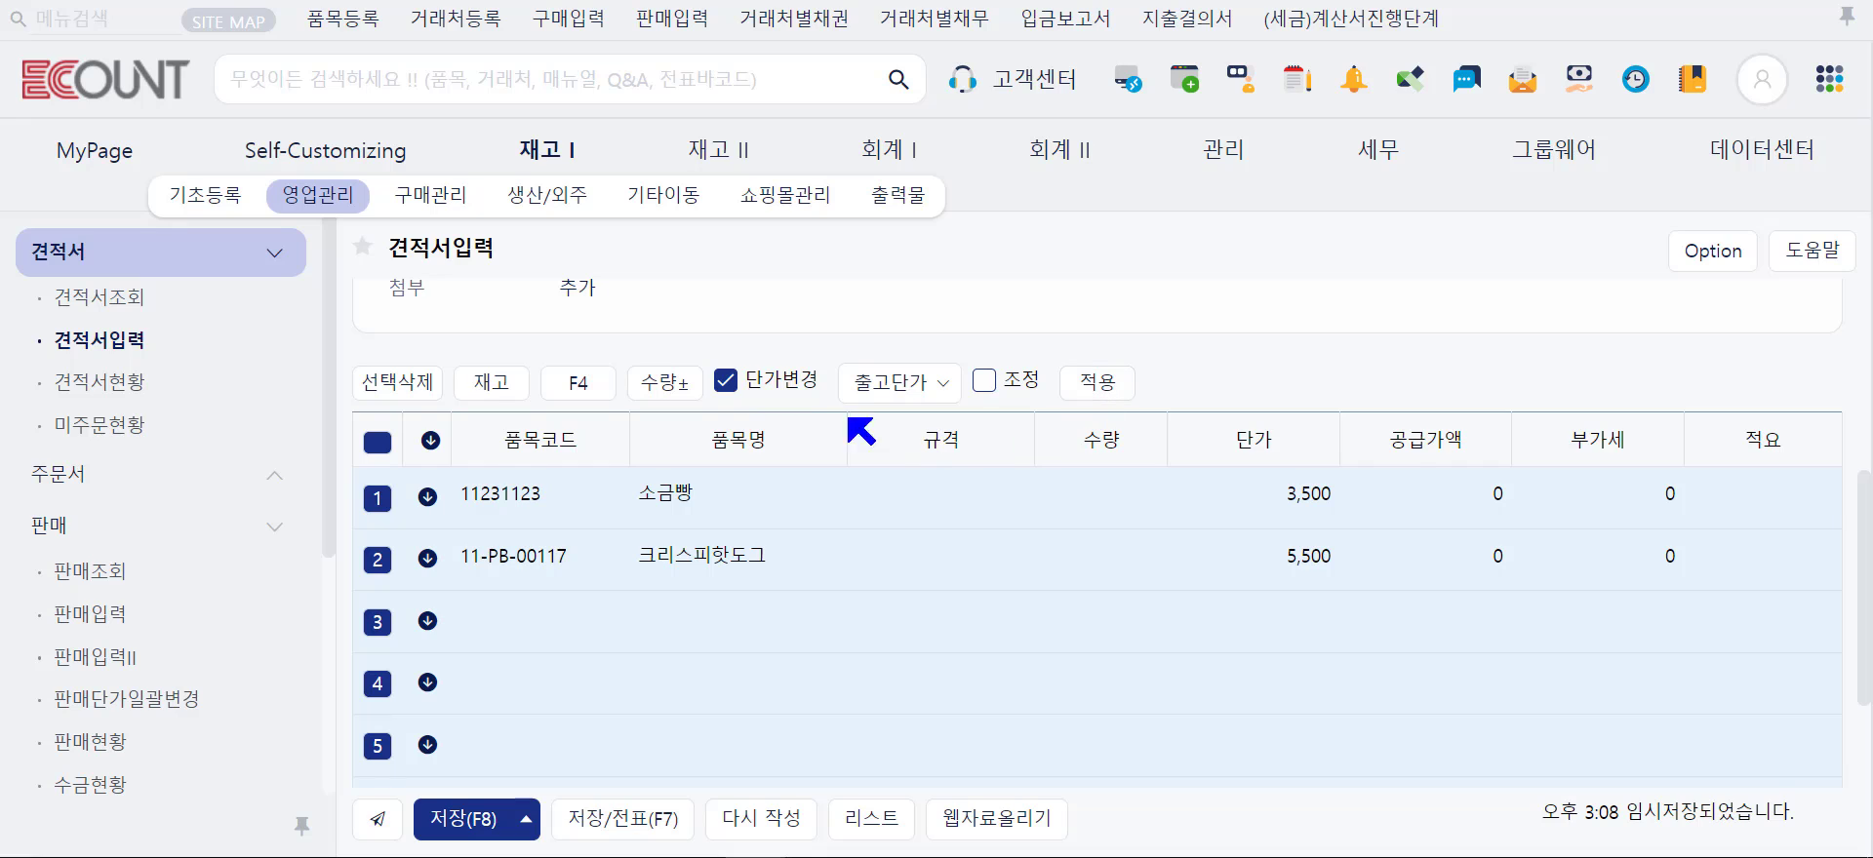
{"action": "left_click", "coordinate": [766, 383]}
- Raise the unit prices of all selected item lines by 10% using the adjustment option
{"action": "left_click", "coordinate": [850, 382]}
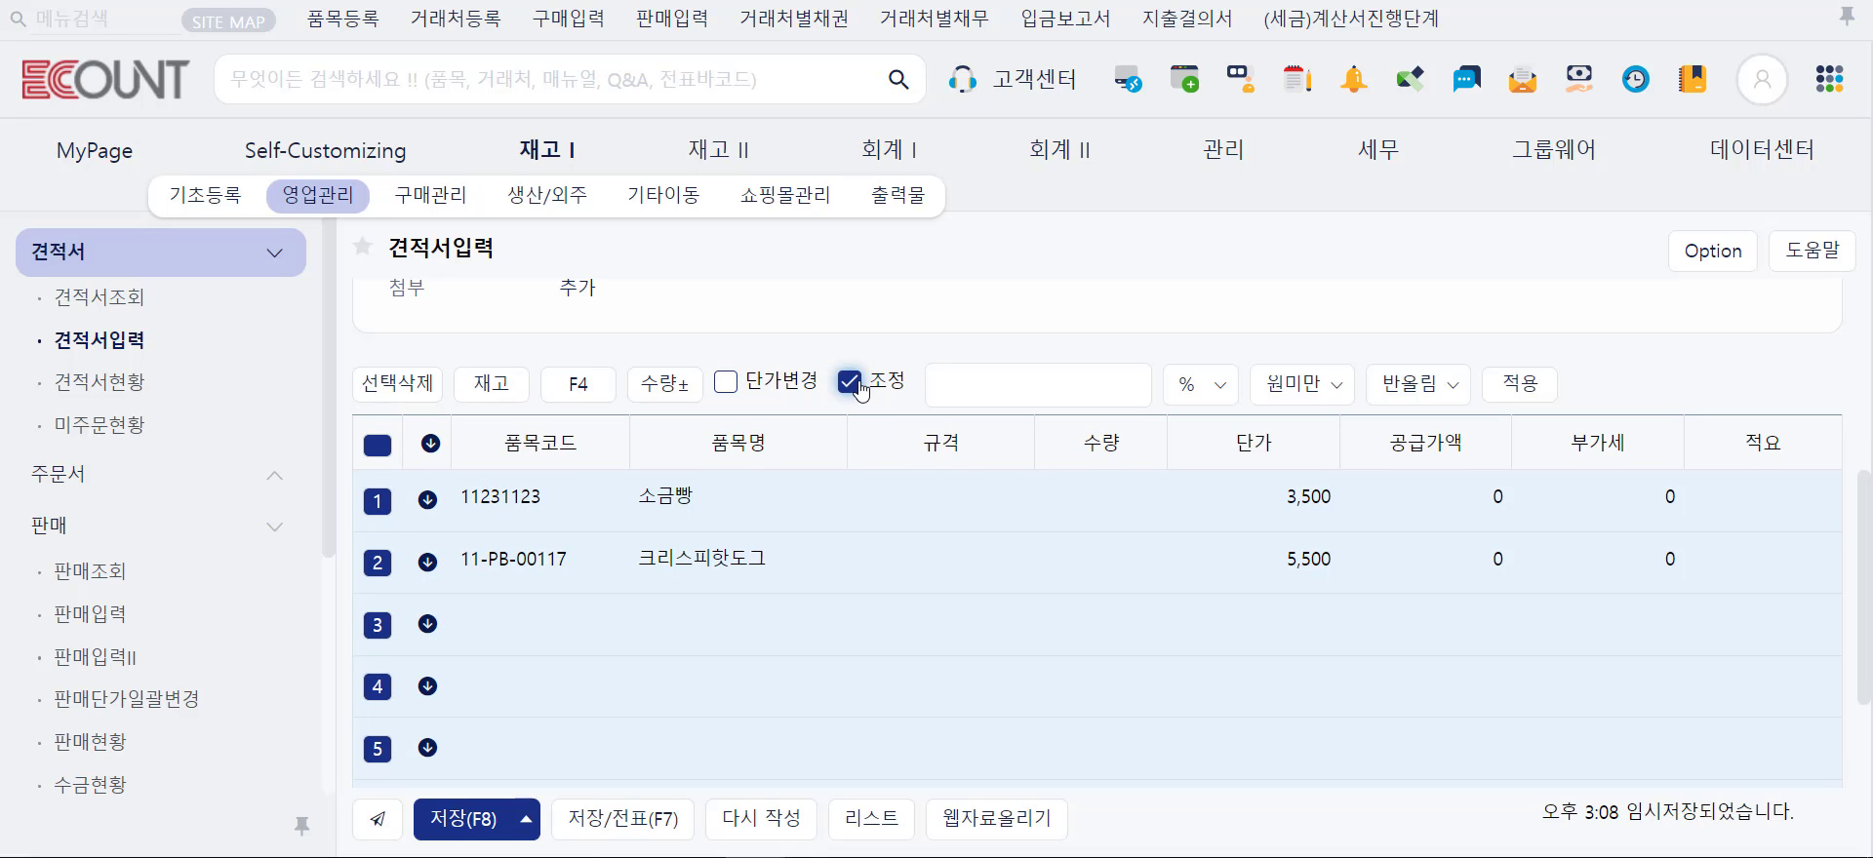
{"action": "left_click", "coordinate": [1209, 390]}
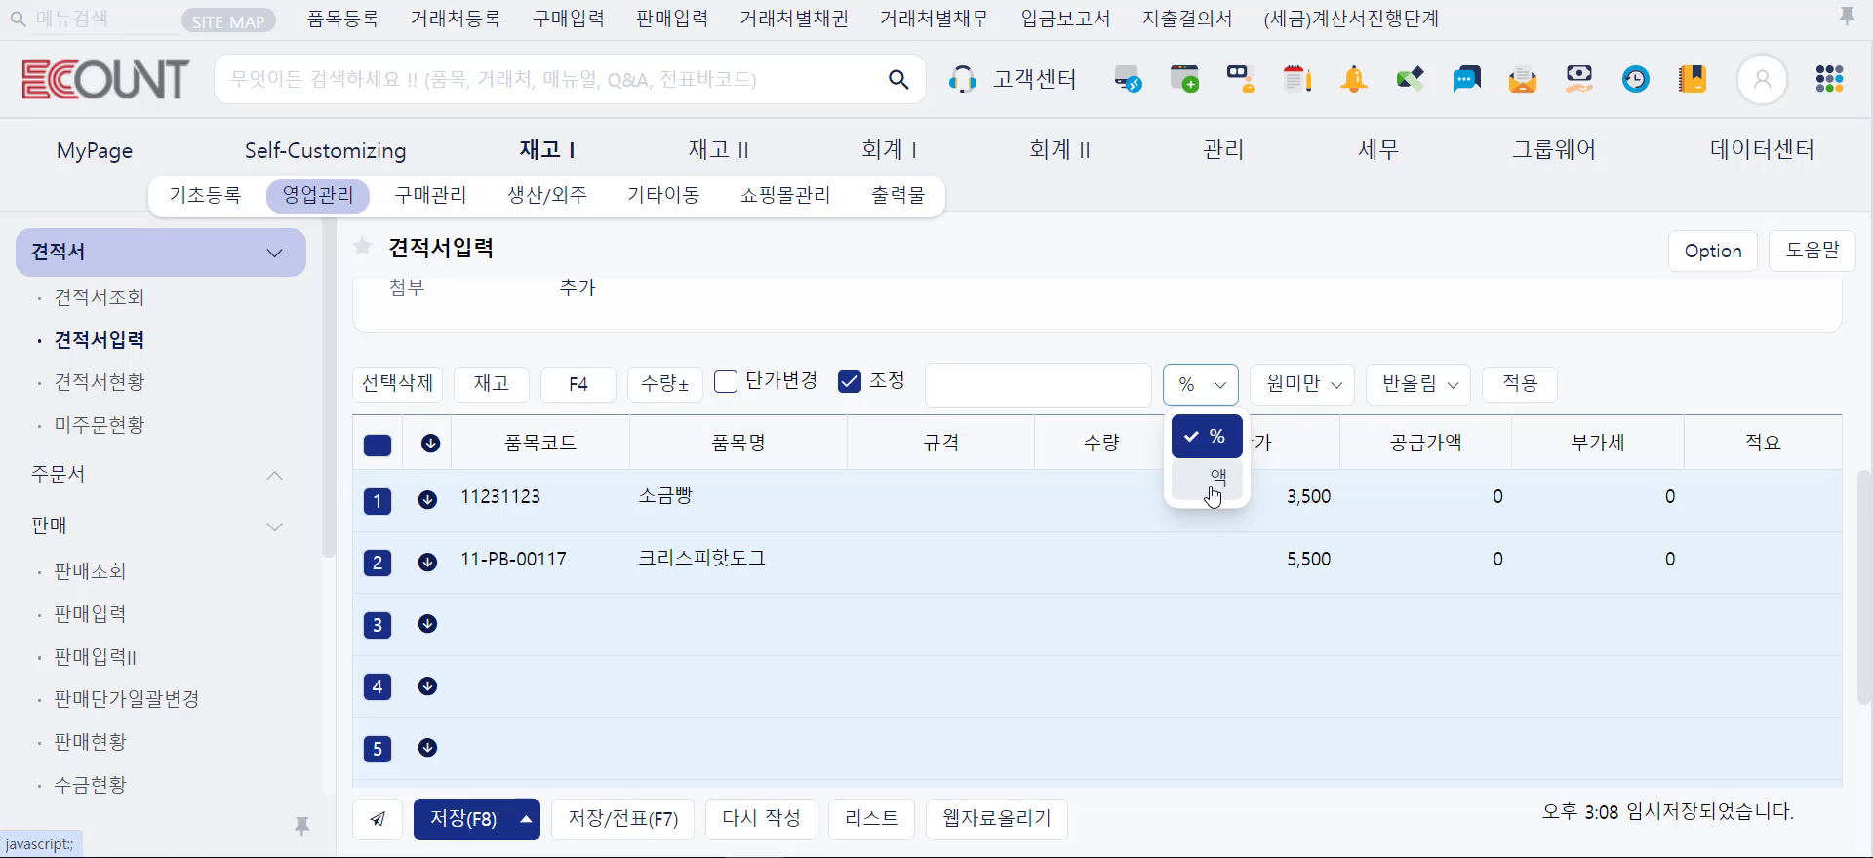
{"action": "left_click", "coordinate": [1207, 438]}
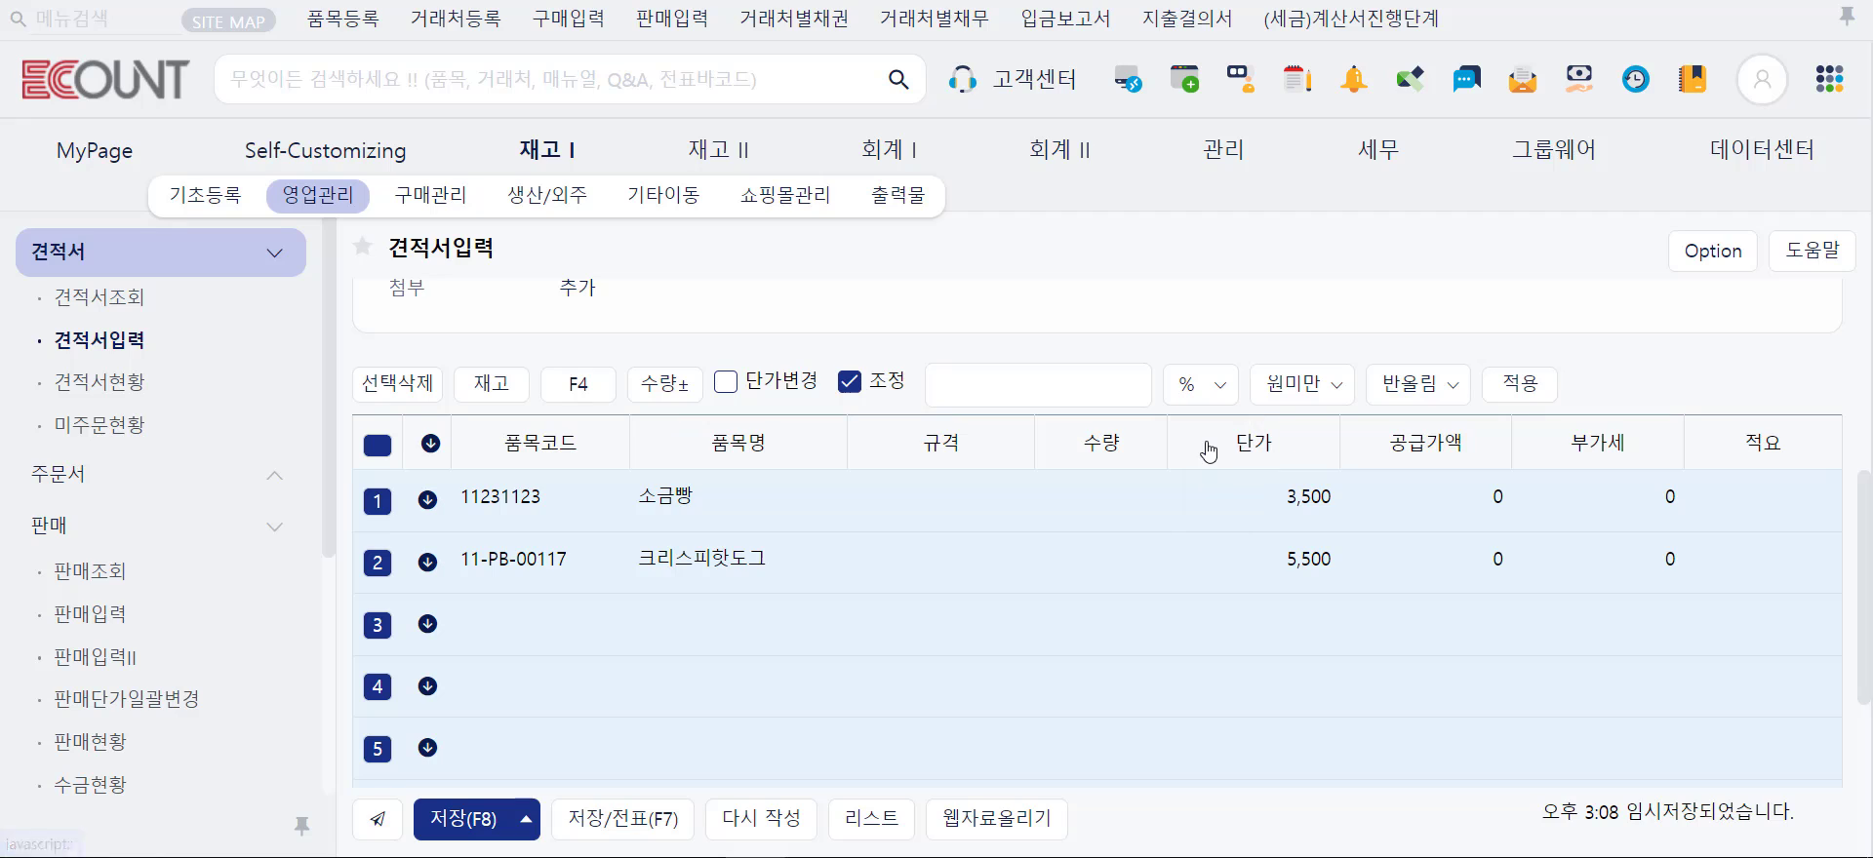
{"action": "left_click", "coordinate": [1128, 378]}
{"action": "type", "text": "10"}
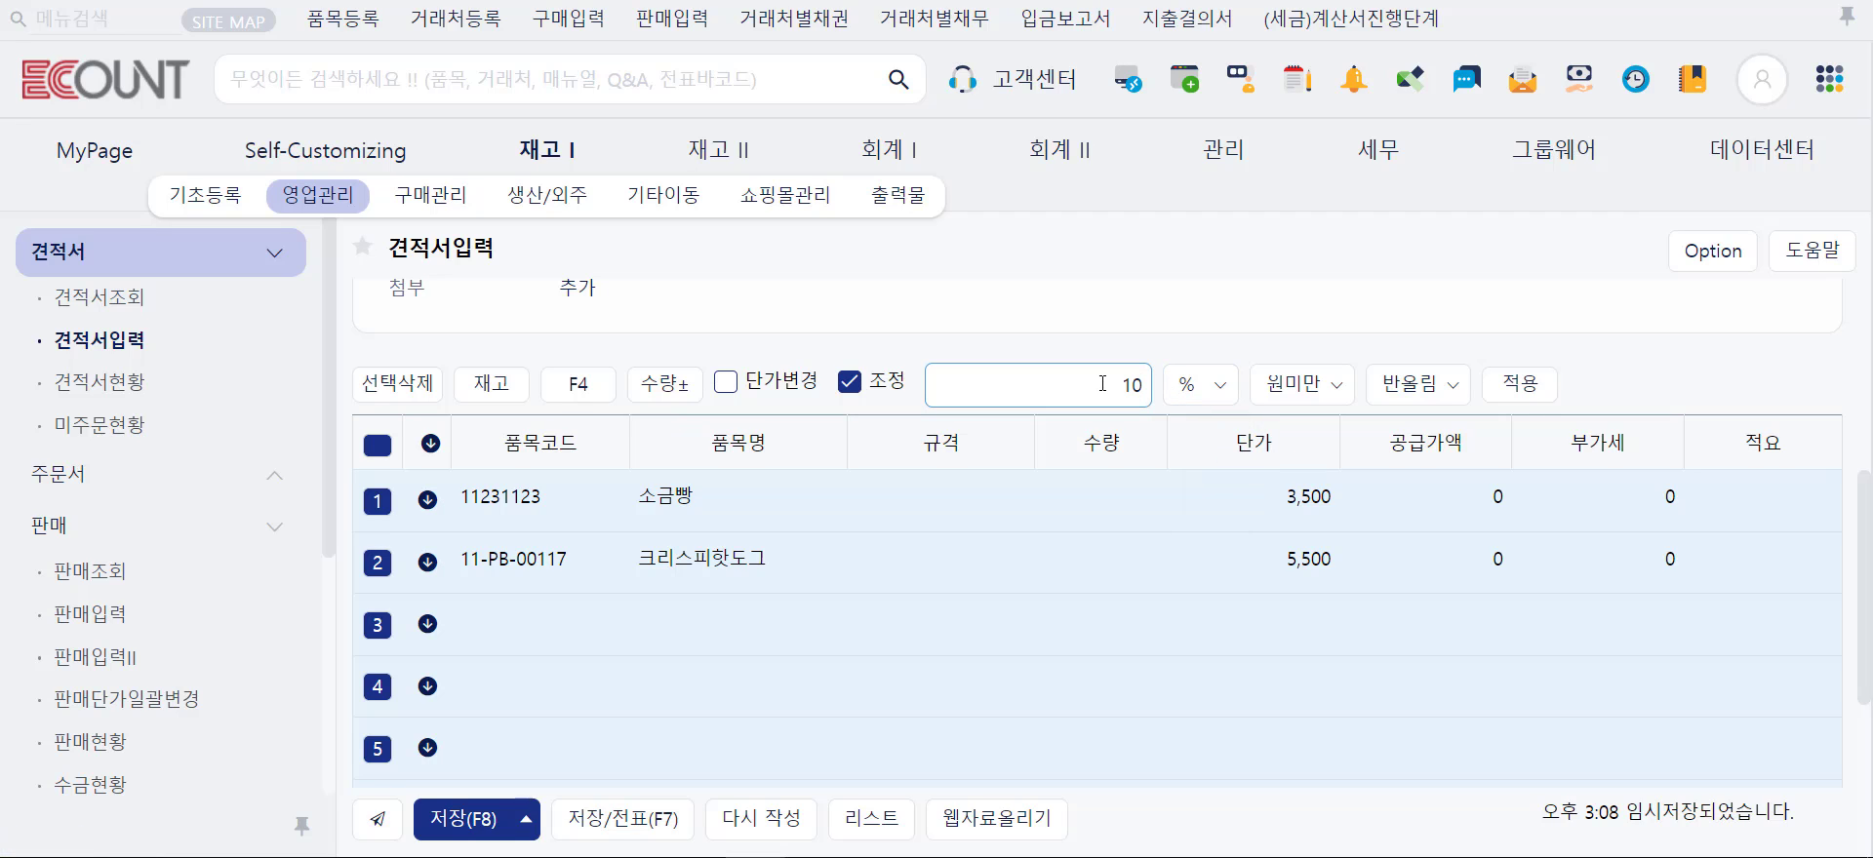
{"action": "left_click", "coordinate": [1505, 390]}
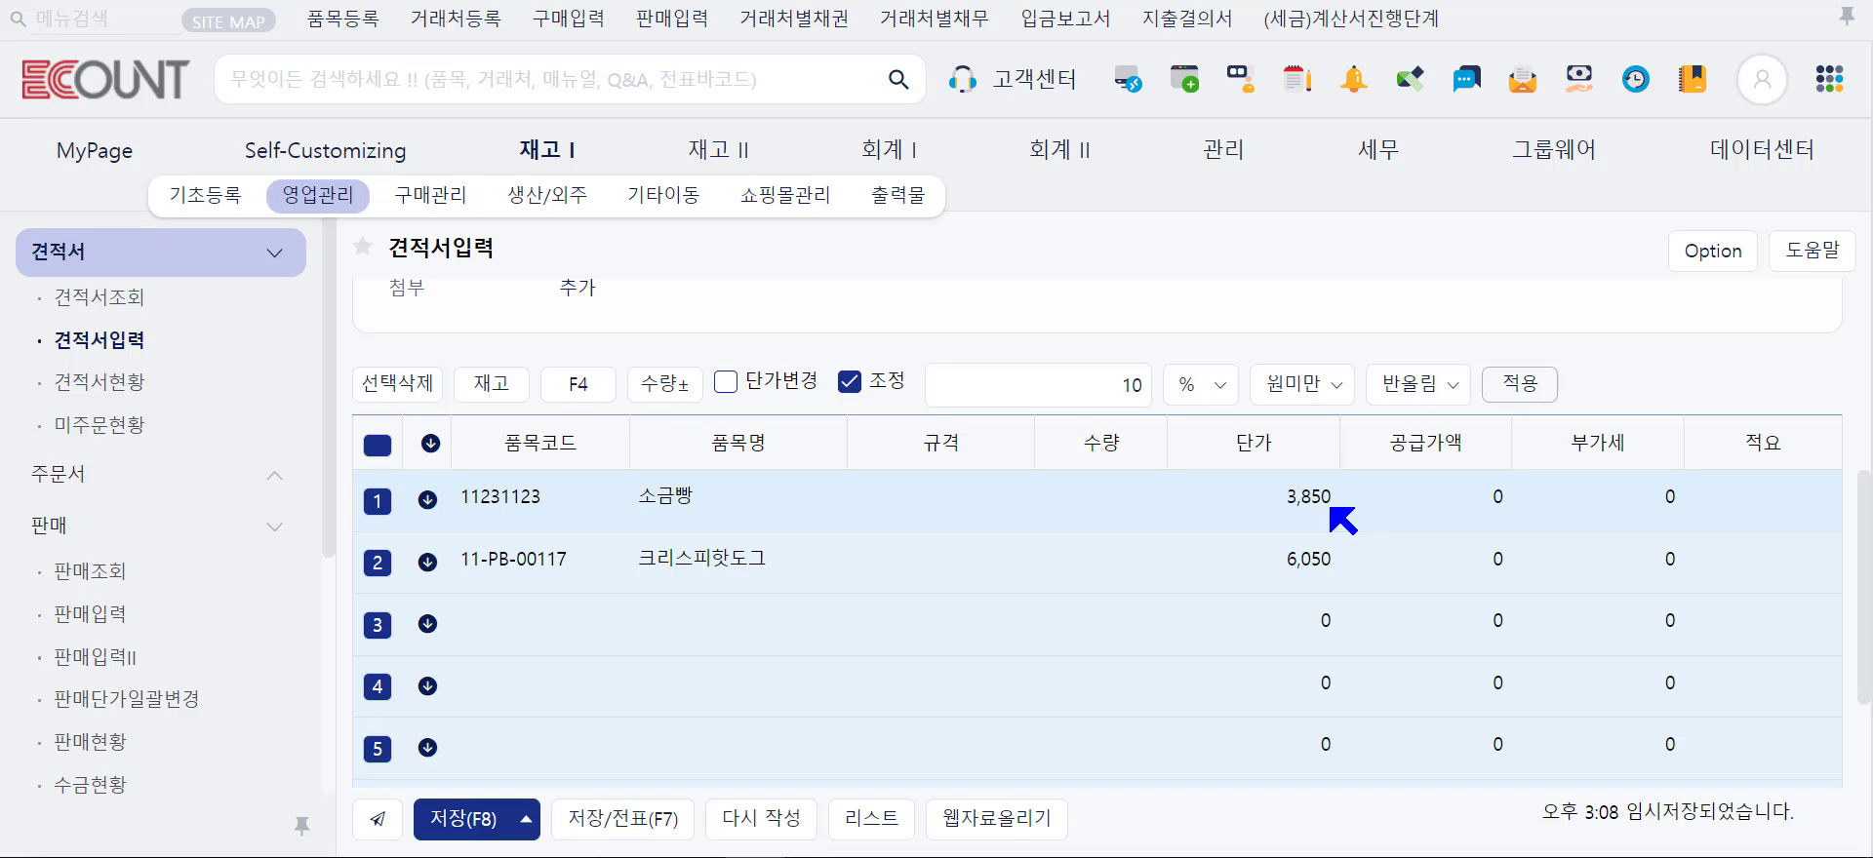
- Lower the unit prices of all selected item lines by 10% and clear the line selection
{"action": "left_click", "coordinate": [1080, 382]}
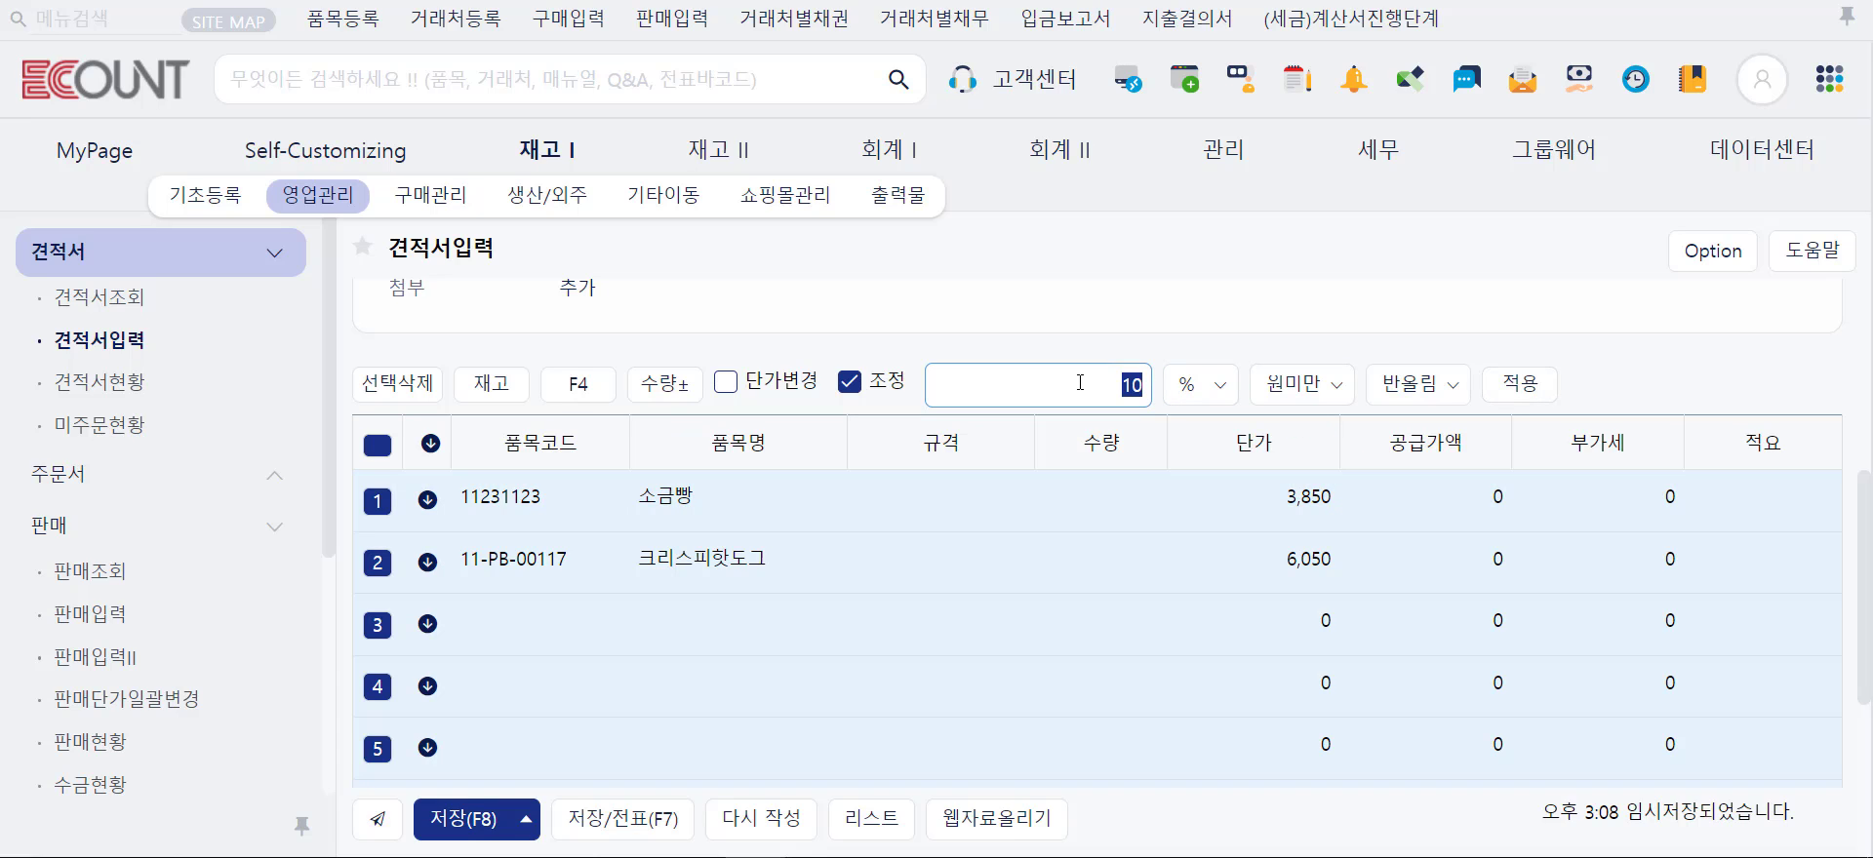
{"action": "type", "text": "-10"}
{"action": "left_click", "coordinate": [1513, 394]}
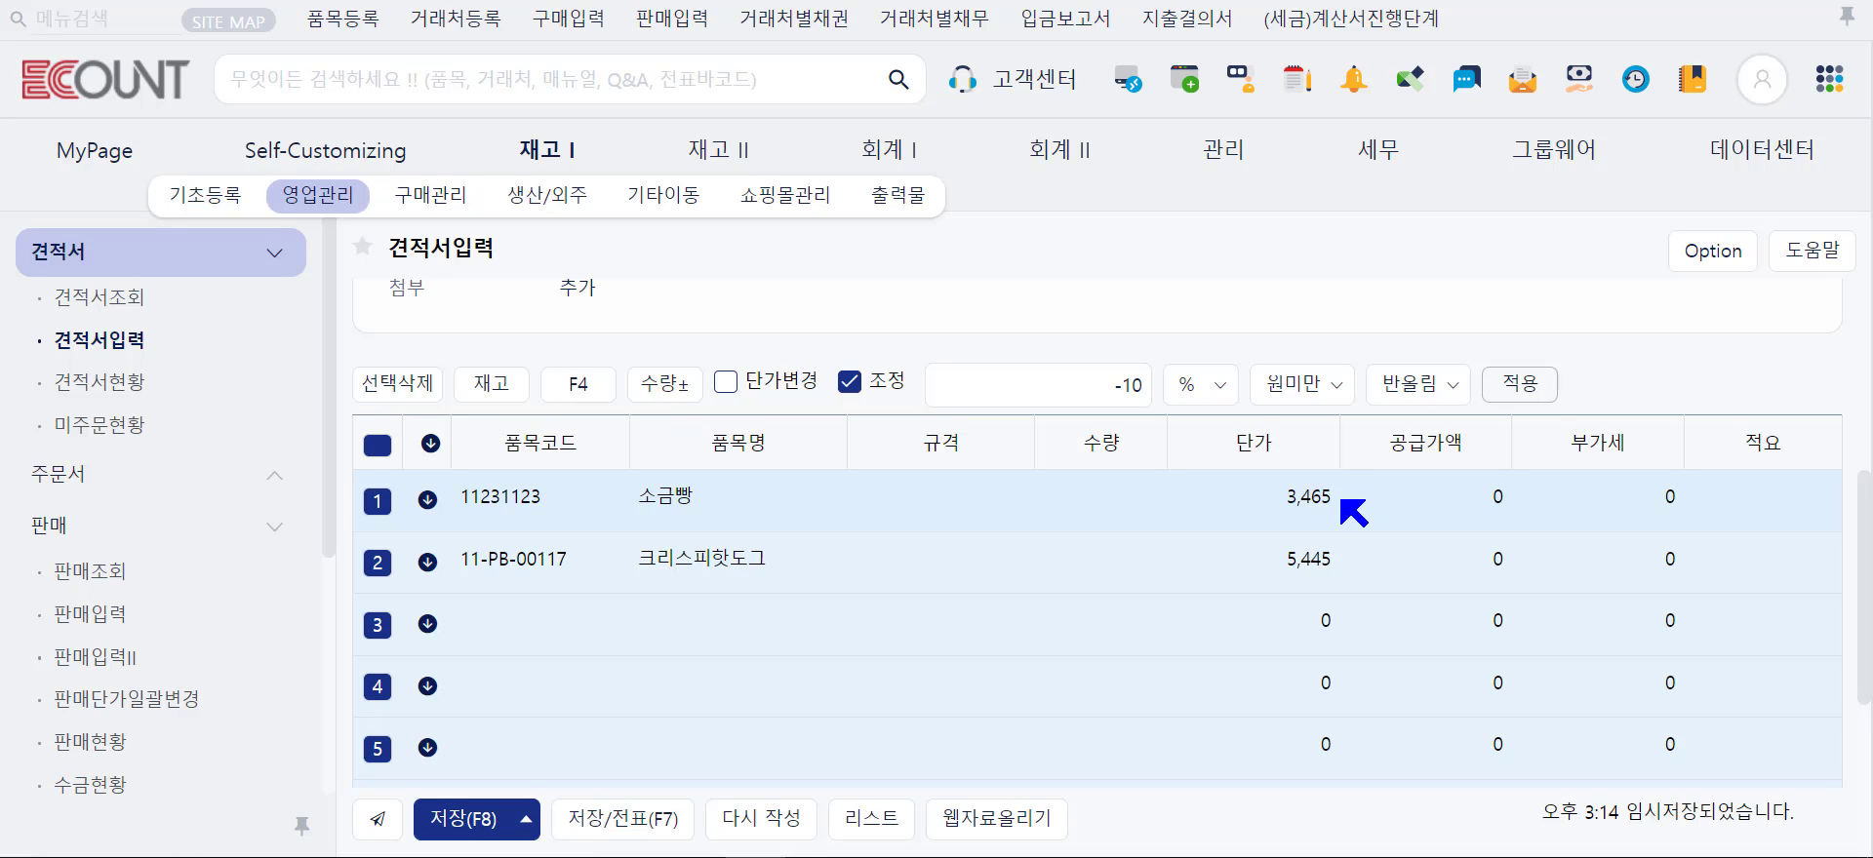
{"action": "left_click", "coordinate": [371, 445]}
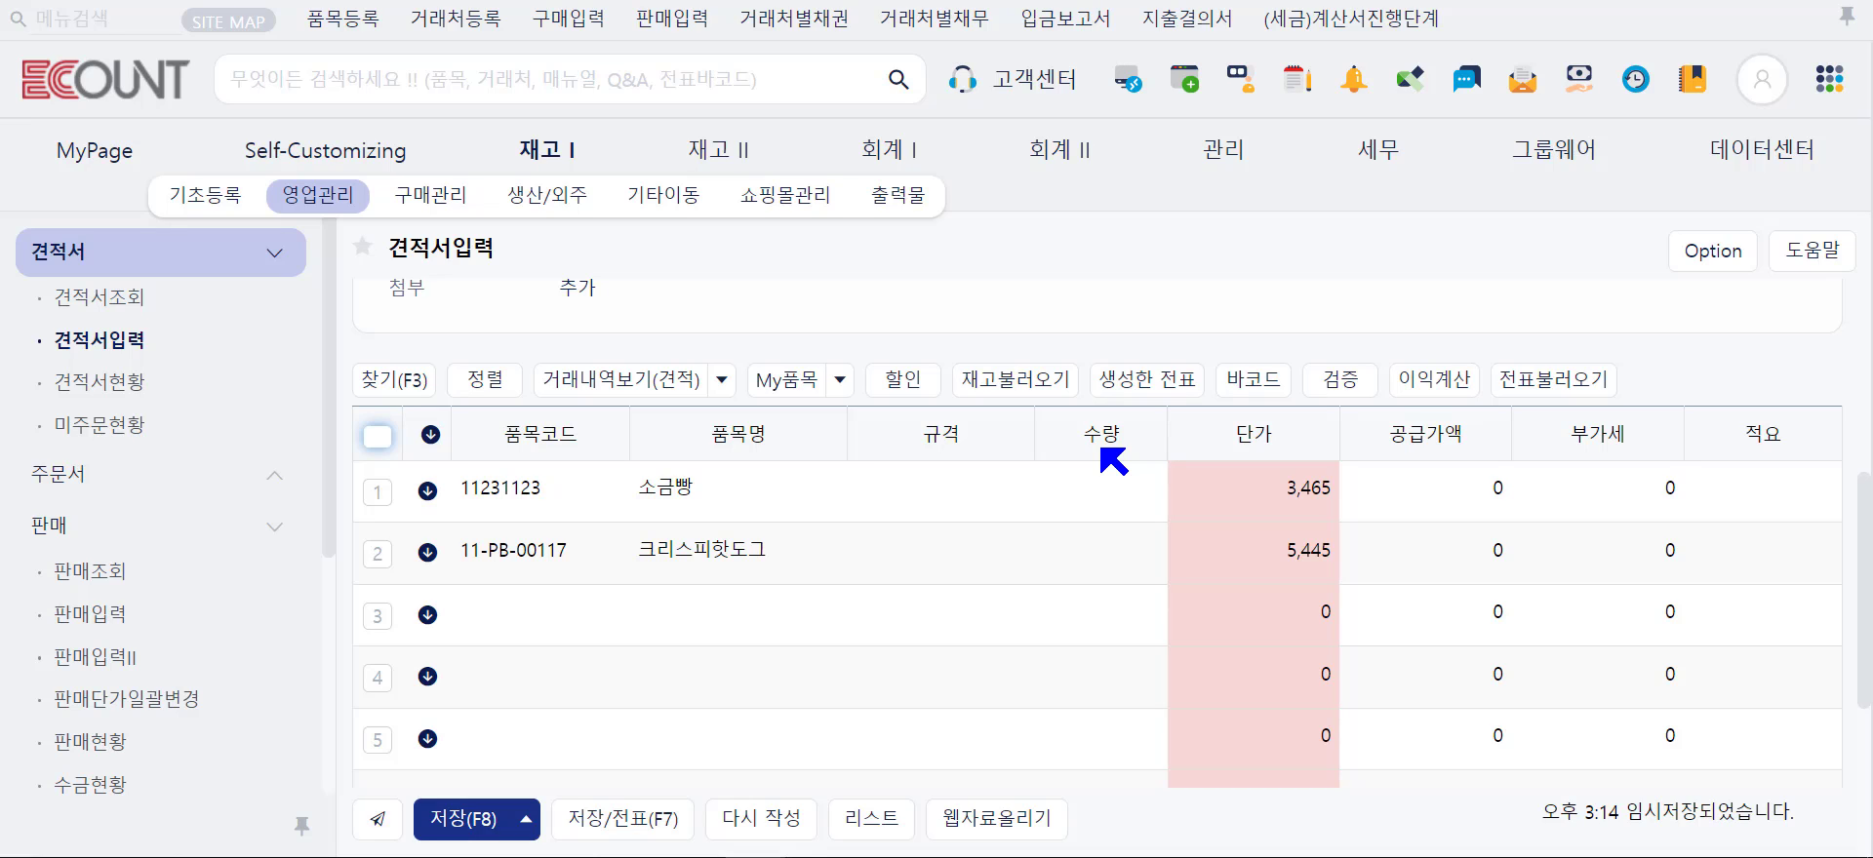
- Load stock into the item lines with a quantity of 10 for both items, and save the quotation with its slip
{"action": "left_click", "coordinate": [1006, 389]}
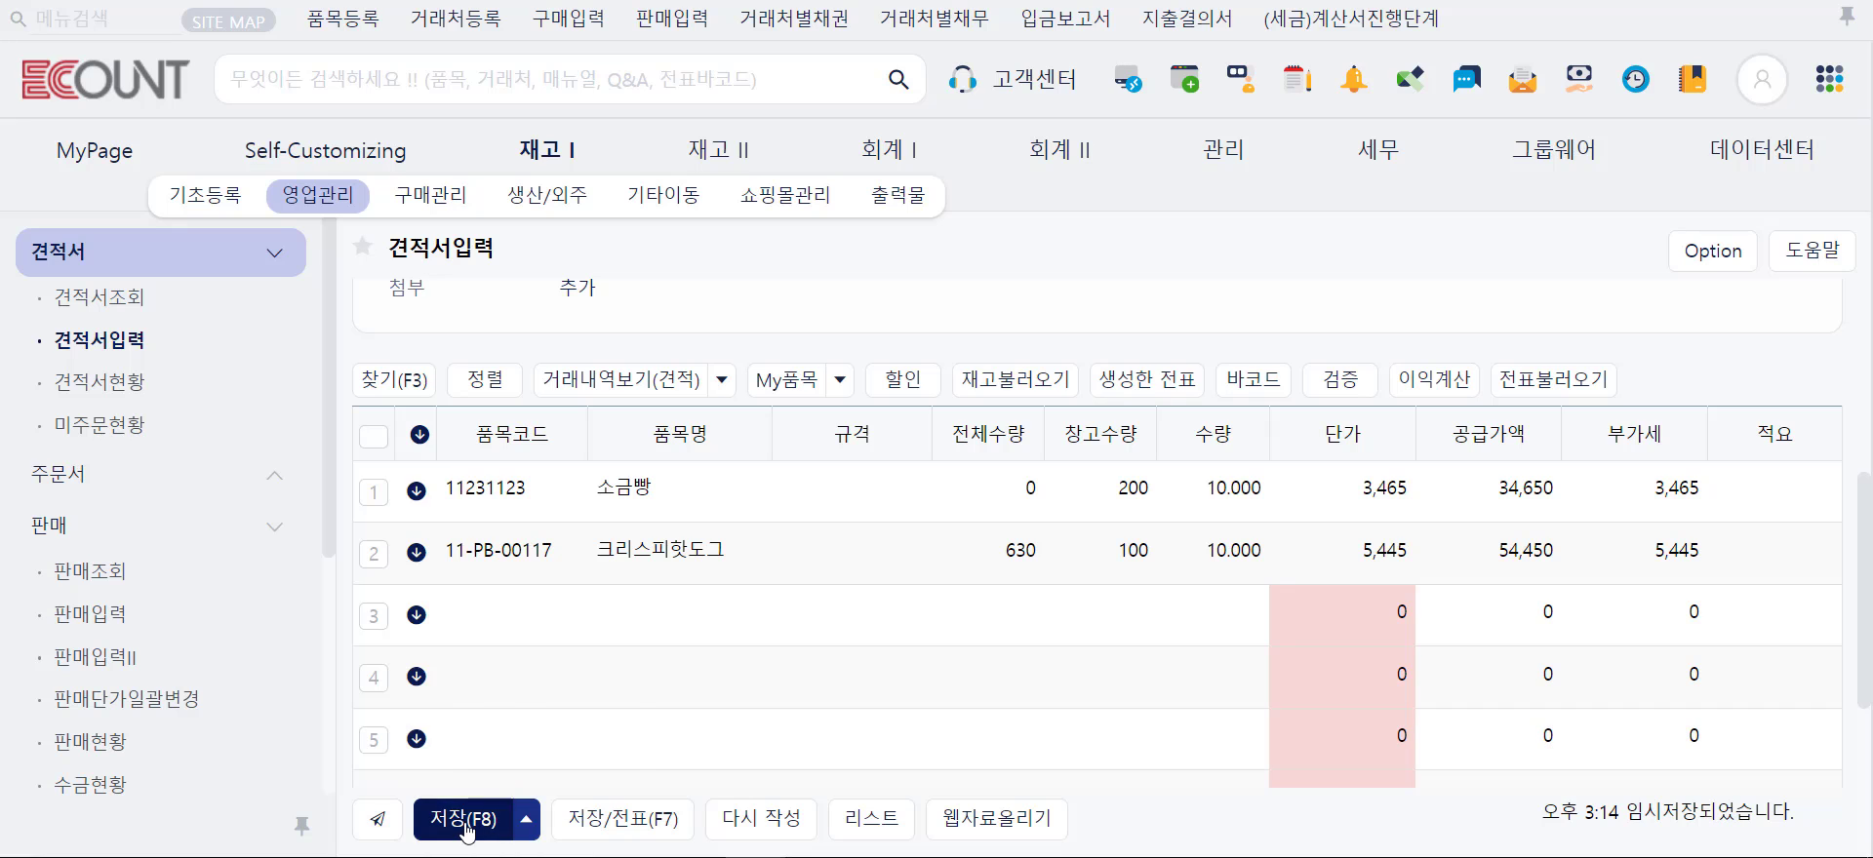
{"action": "mouse_move", "coordinate": [465, 825]}
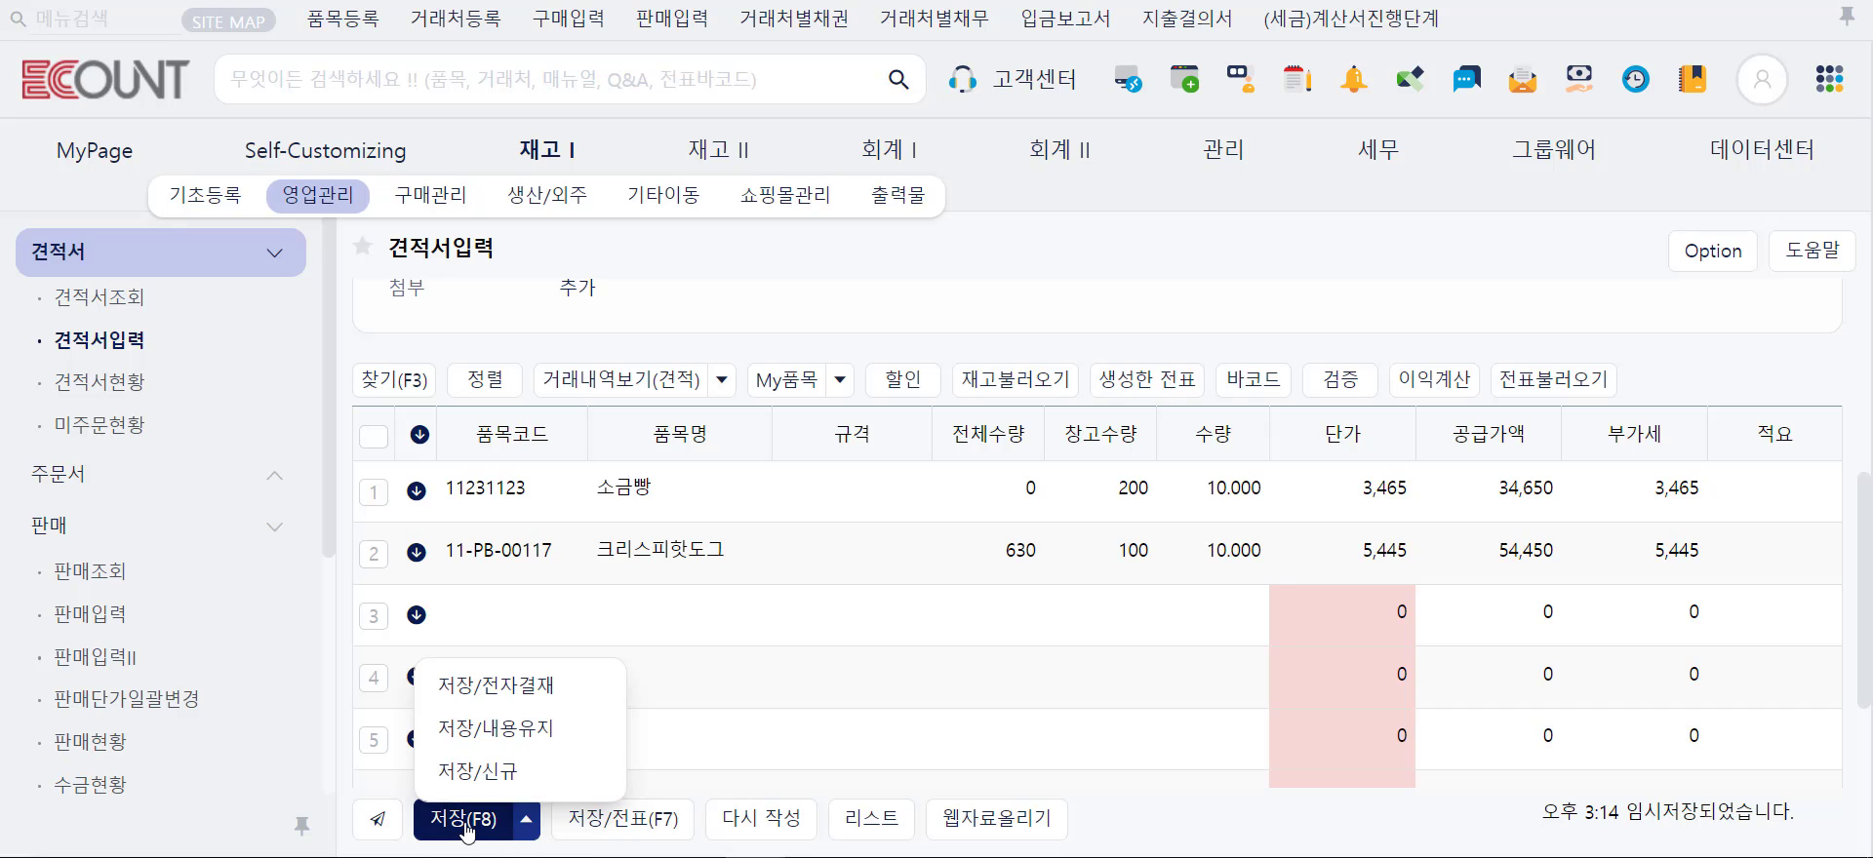
{"action": "left_click", "coordinate": [640, 831]}
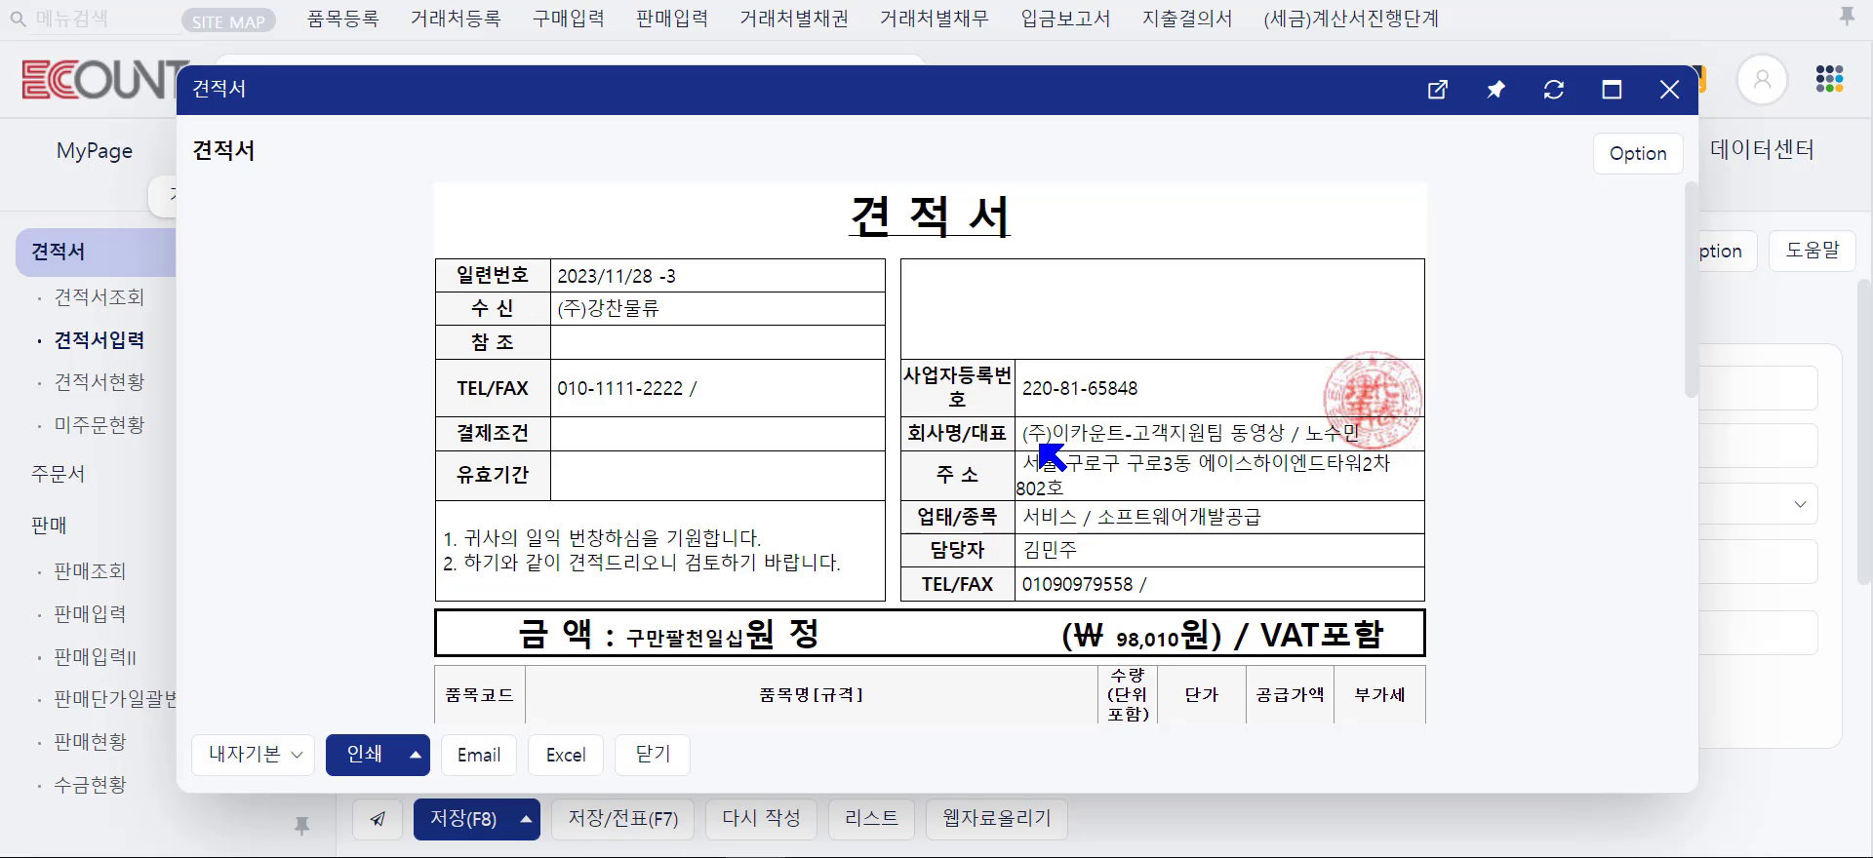
- Open the print view of the 소금빵 외 1건 quotation from the quotation list and open the 견적서_보고용 form settings
{"action": "left_click", "coordinate": [86, 301]}
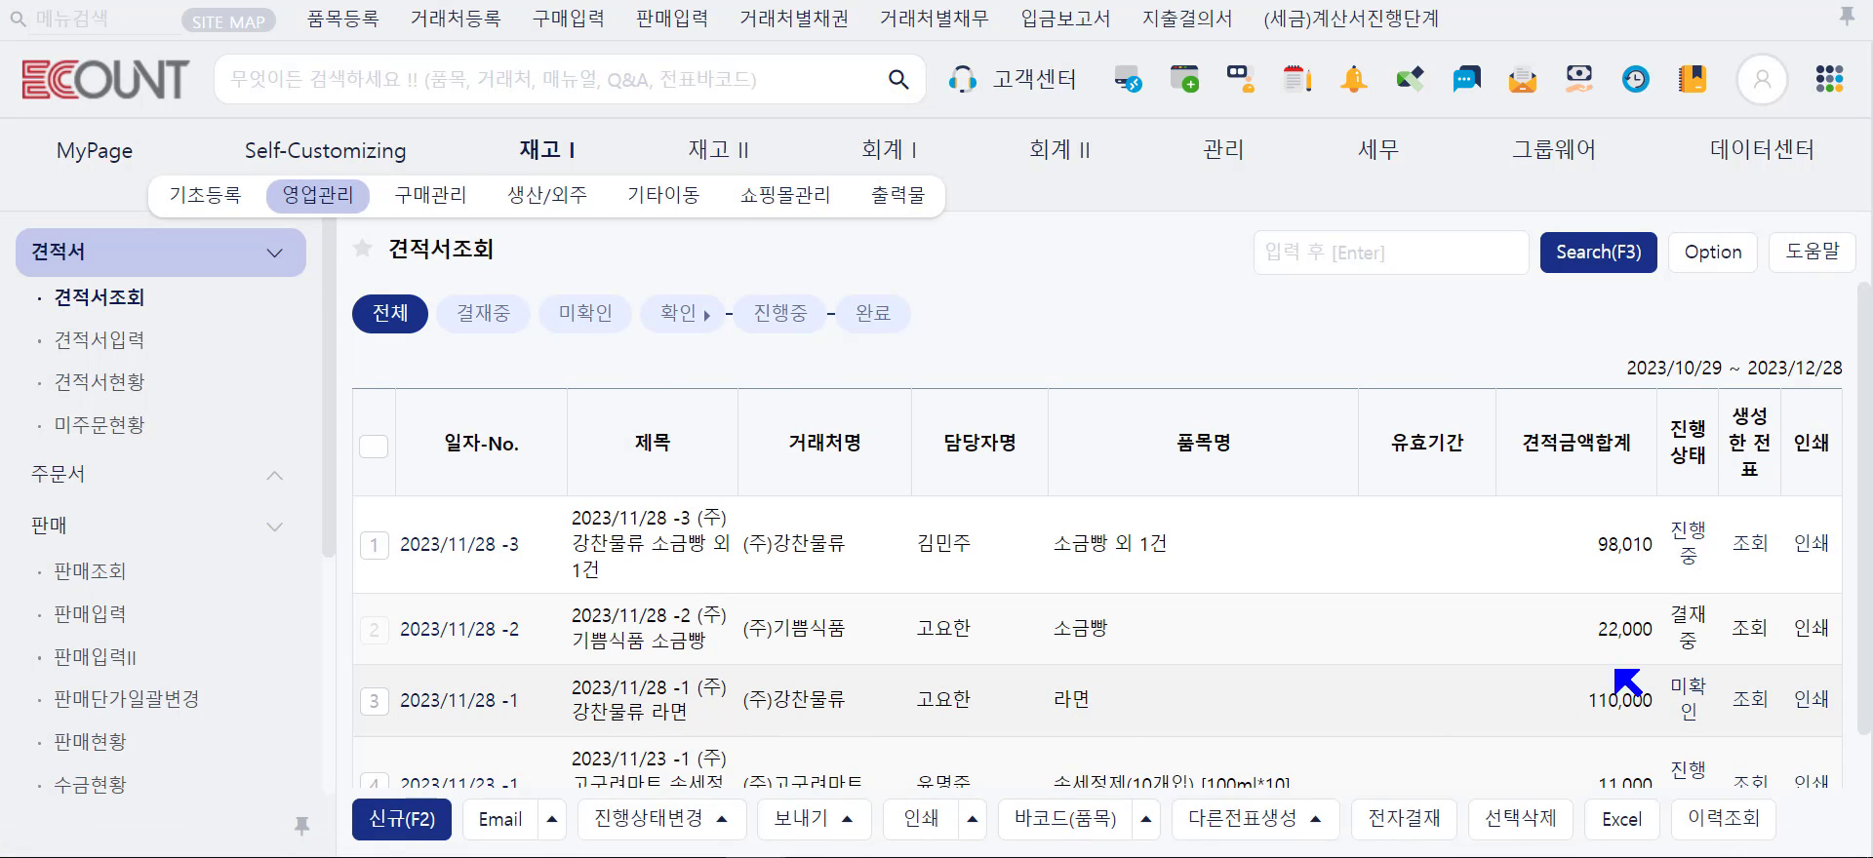
{"action": "left_click", "coordinate": [1811, 543]}
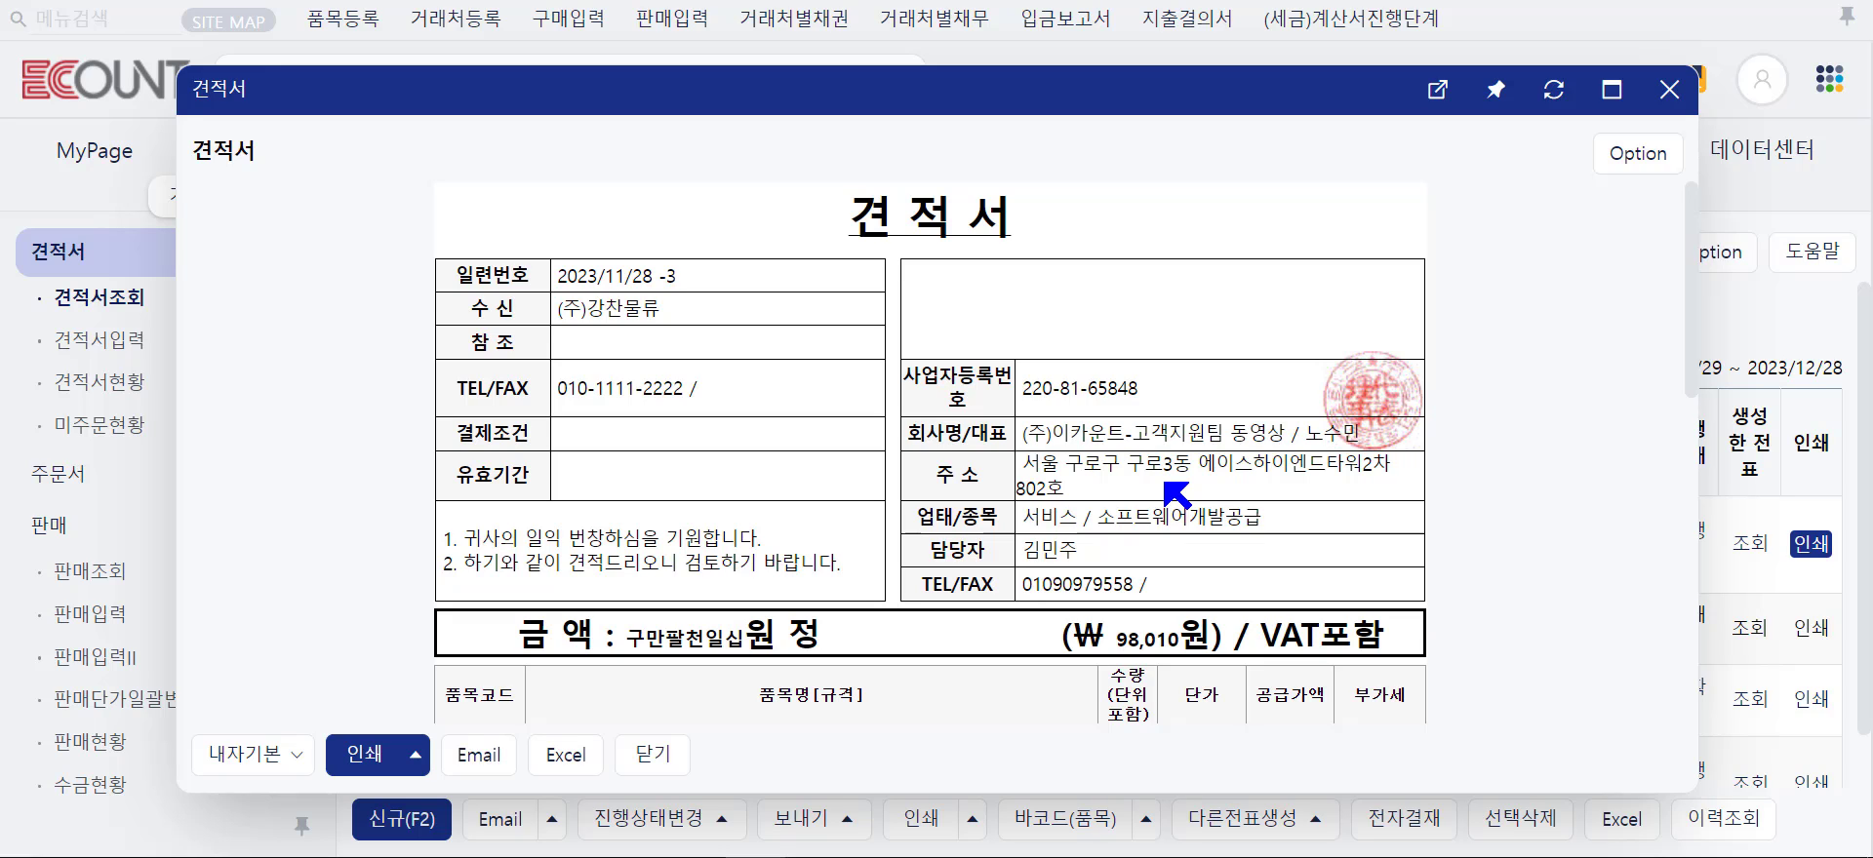
{"action": "left_click", "coordinate": [1614, 156]}
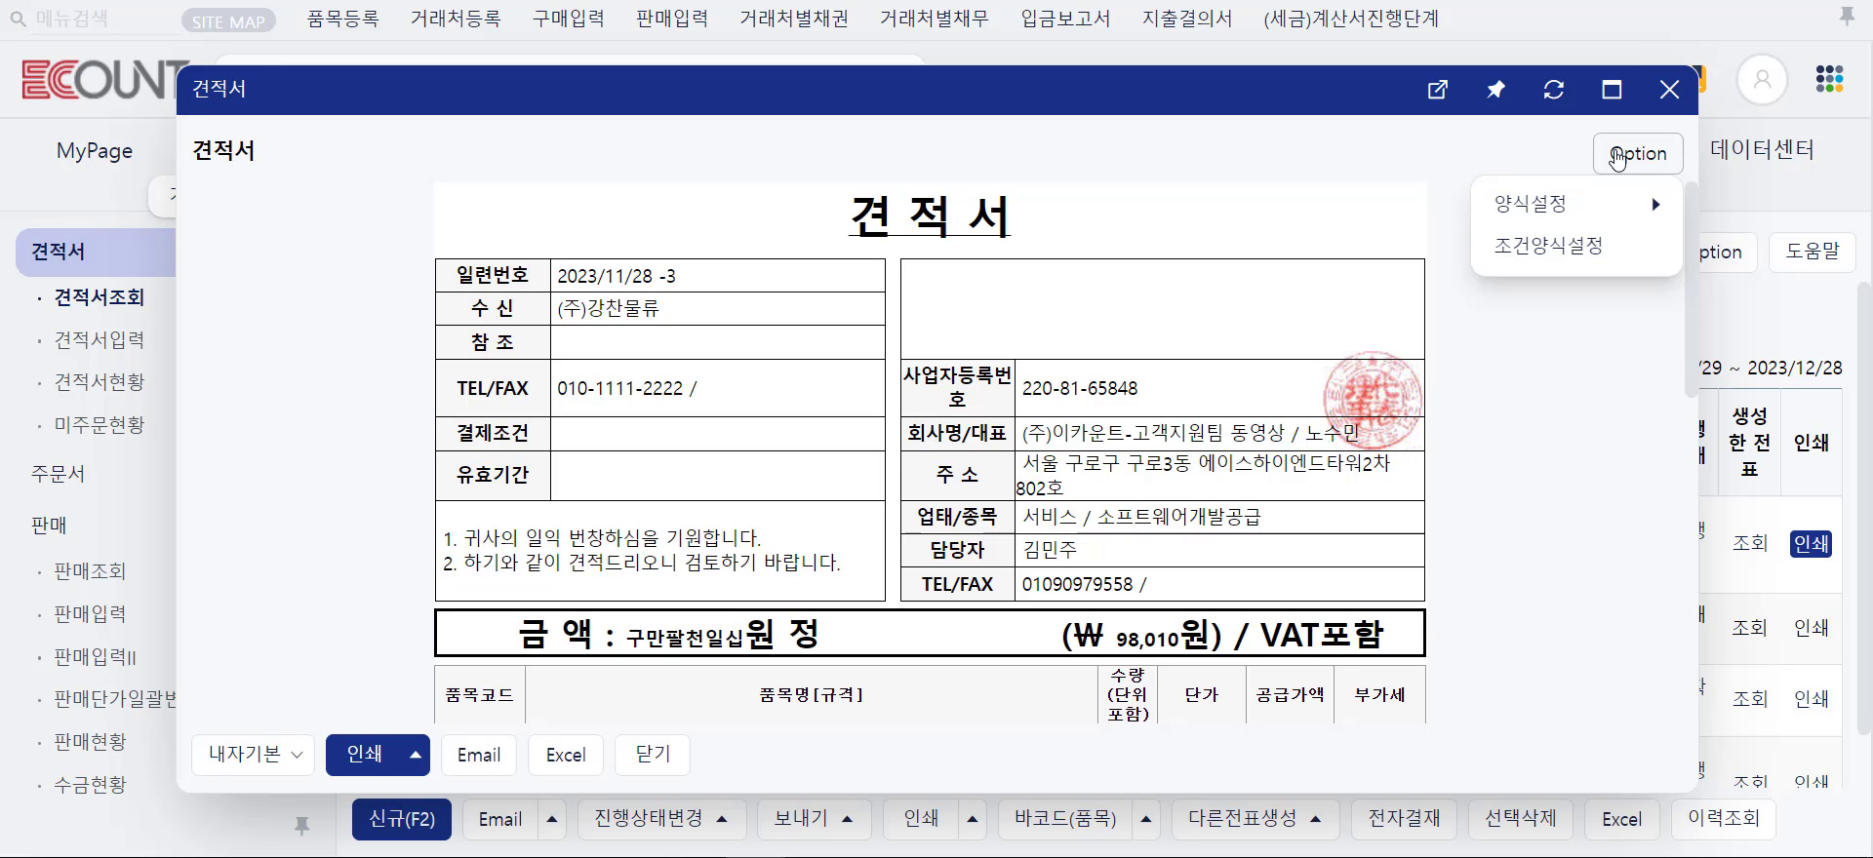
{"action": "mouse_move", "coordinate": [1611, 205]}
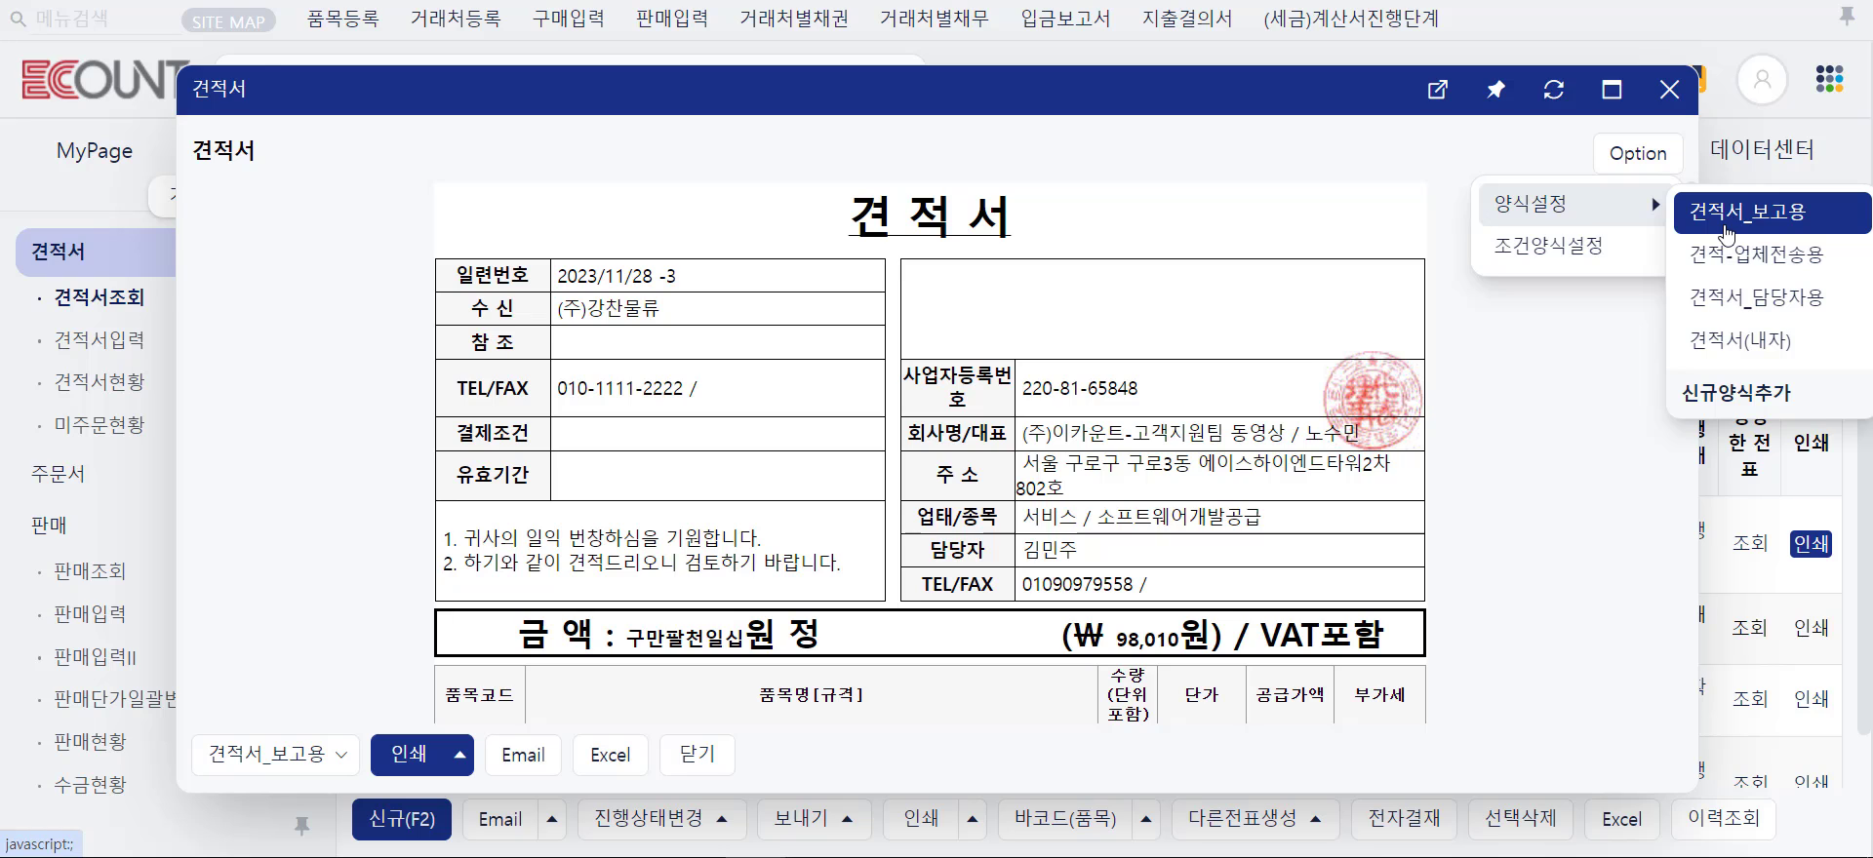
{"action": "left_click", "coordinate": [1727, 234]}
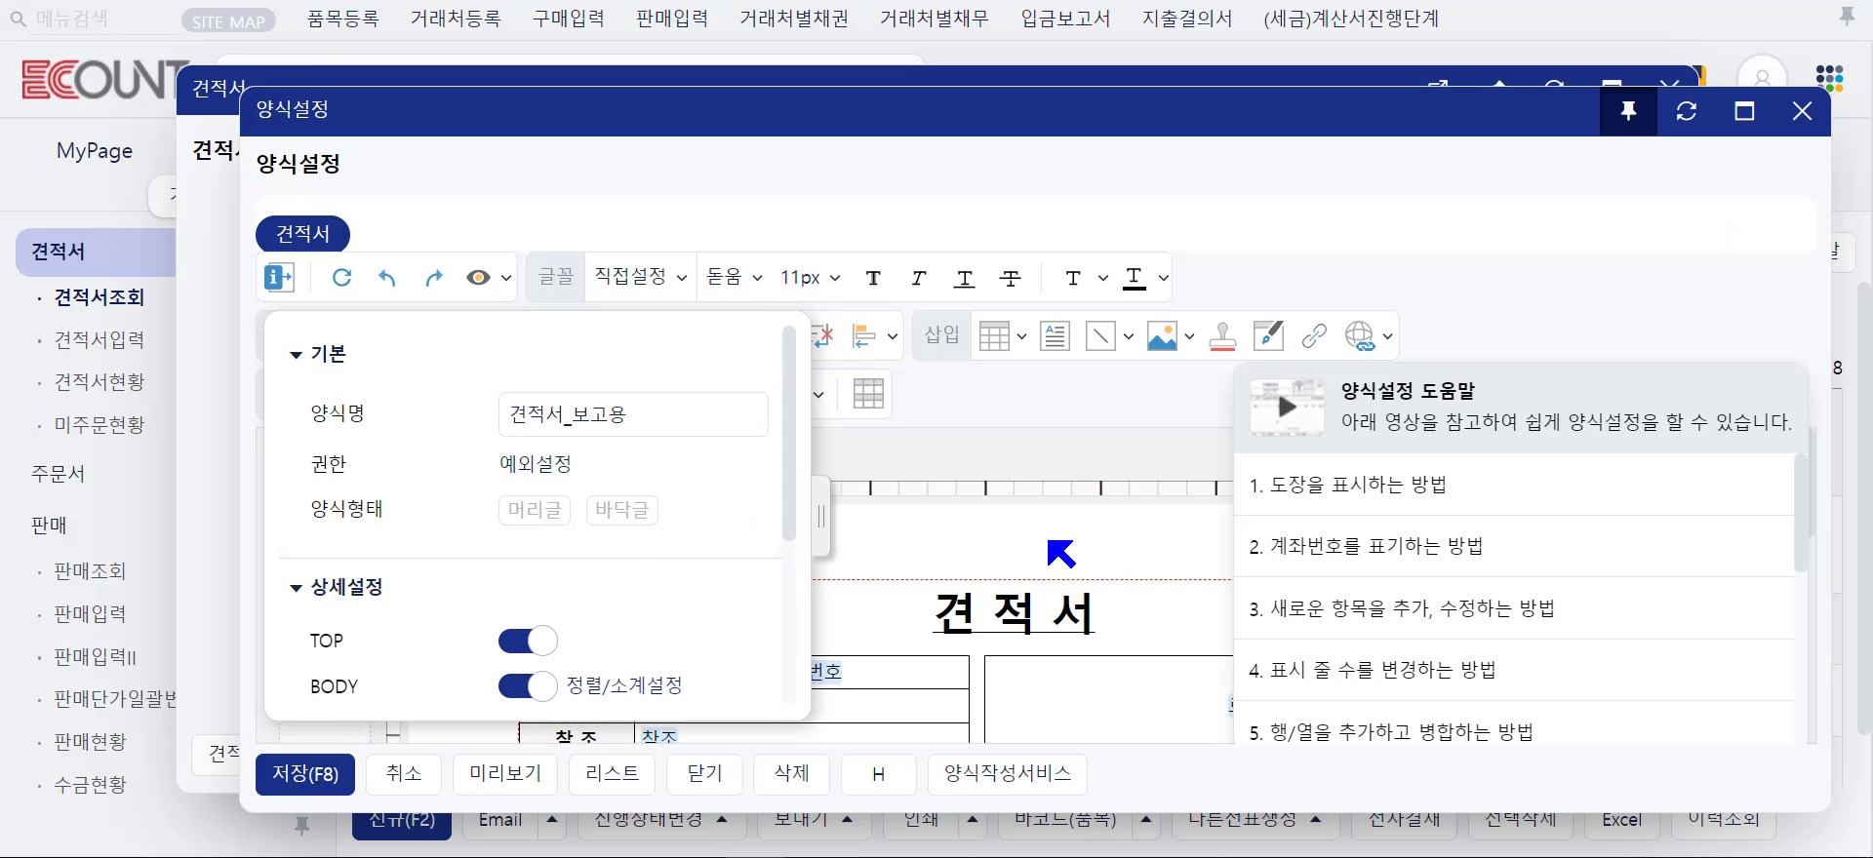
- Examine the 견적서_보고용 form's top, body and bottom sections and its add-item option, and close the form settings
{"action": "left_click", "coordinate": [1047, 540]}
{"action": "scroll", "coordinate": [1050, 542], "scroll_direction": "down", "scroll_amount": 5}
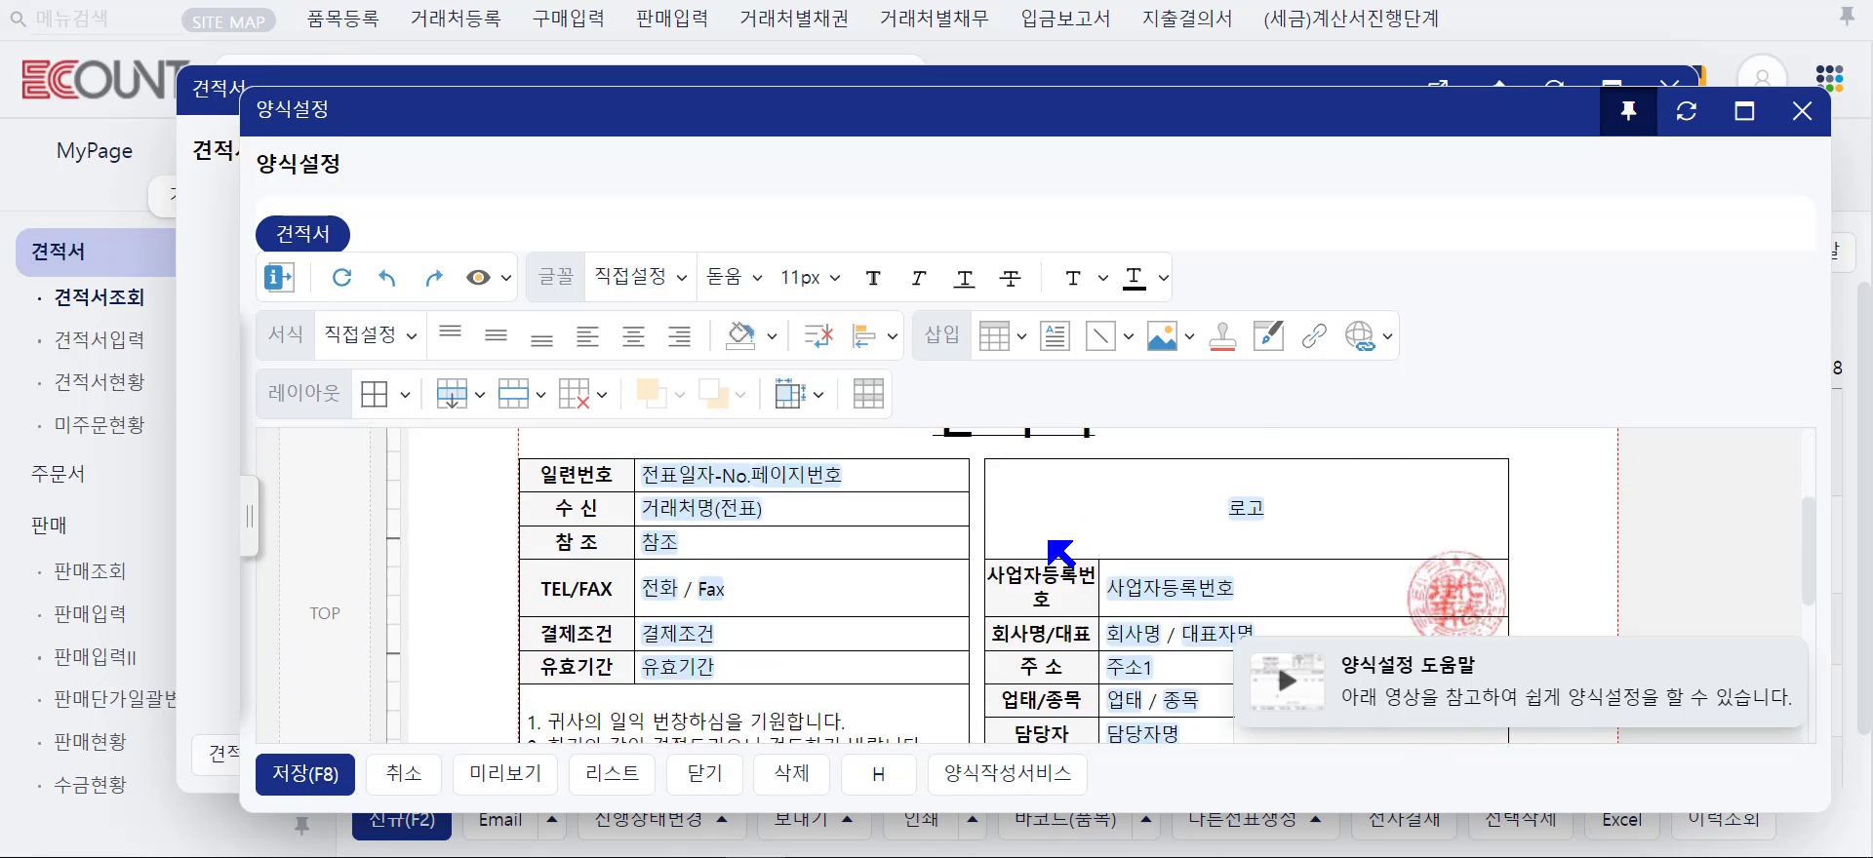
{"action": "right_click", "coordinate": [1237, 566]}
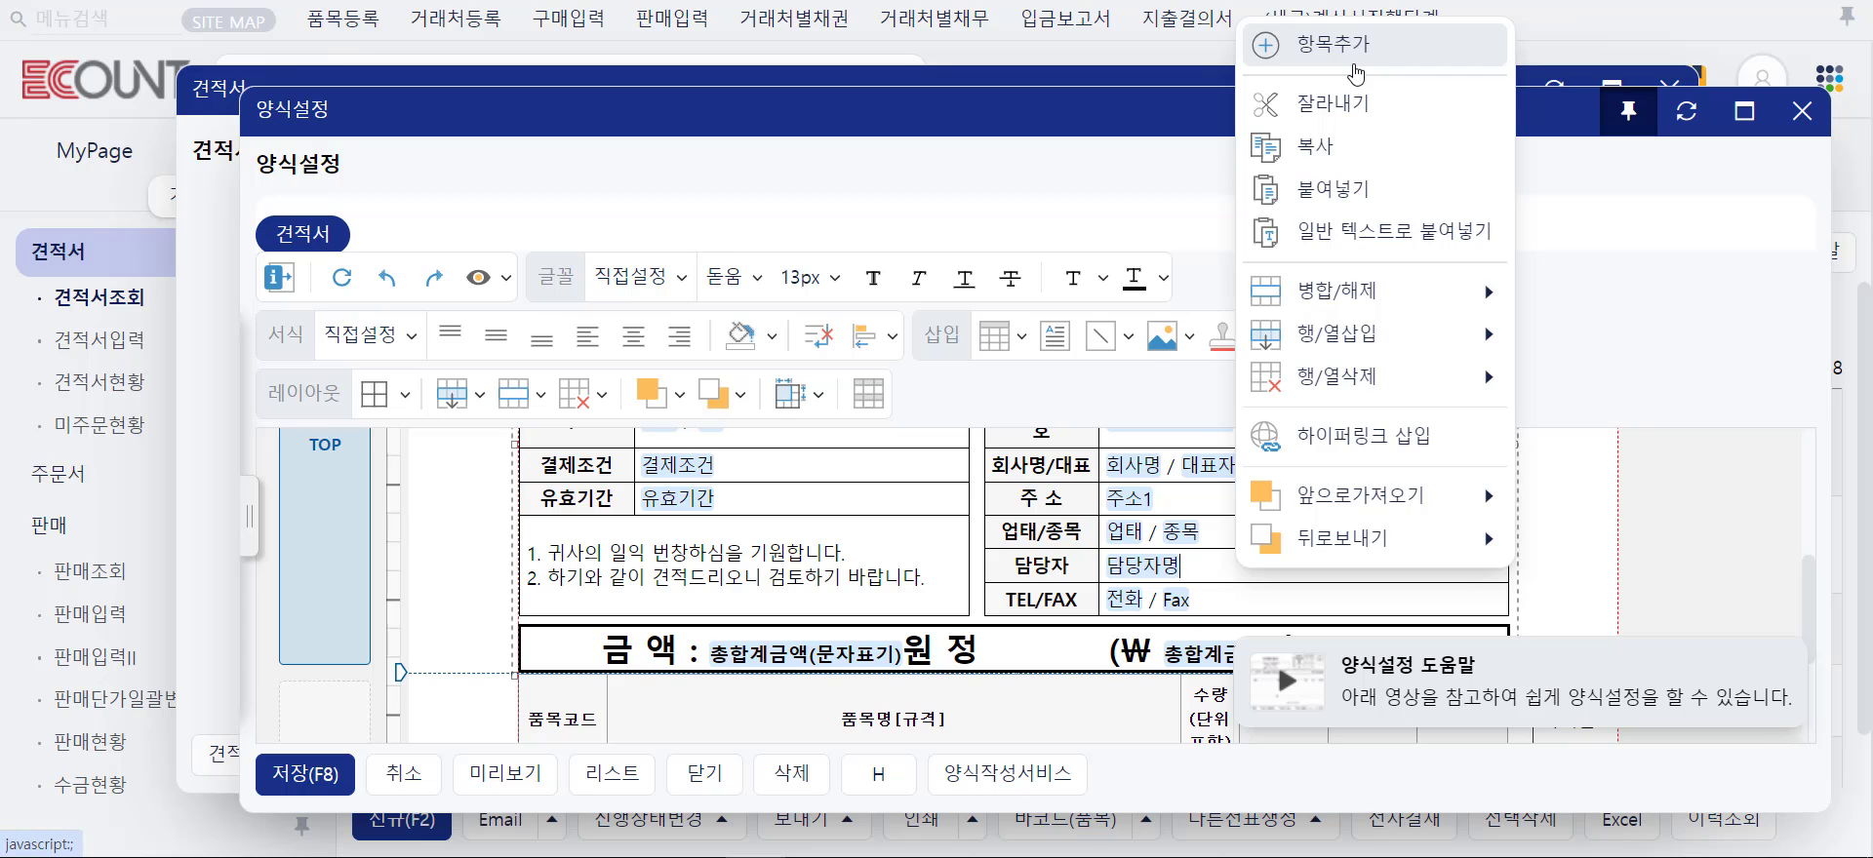
{"action": "left_click", "coordinate": [848, 502]}
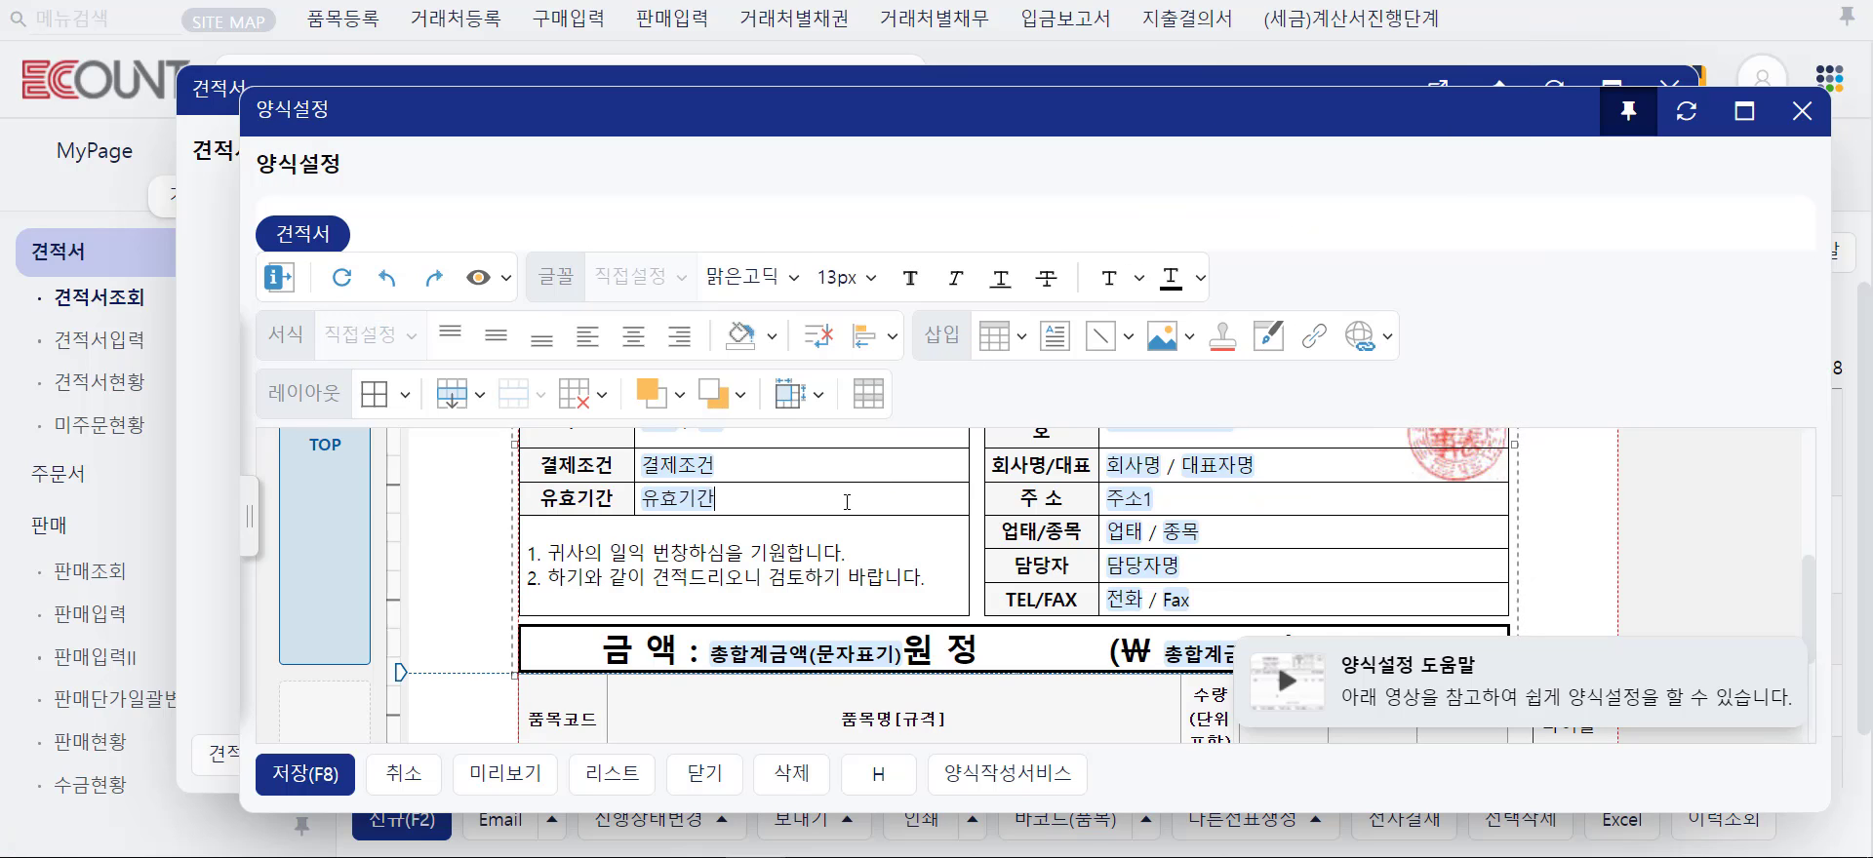
{"action": "scroll", "coordinate": [848, 502], "scroll_direction": "down", "scroll_amount": 3}
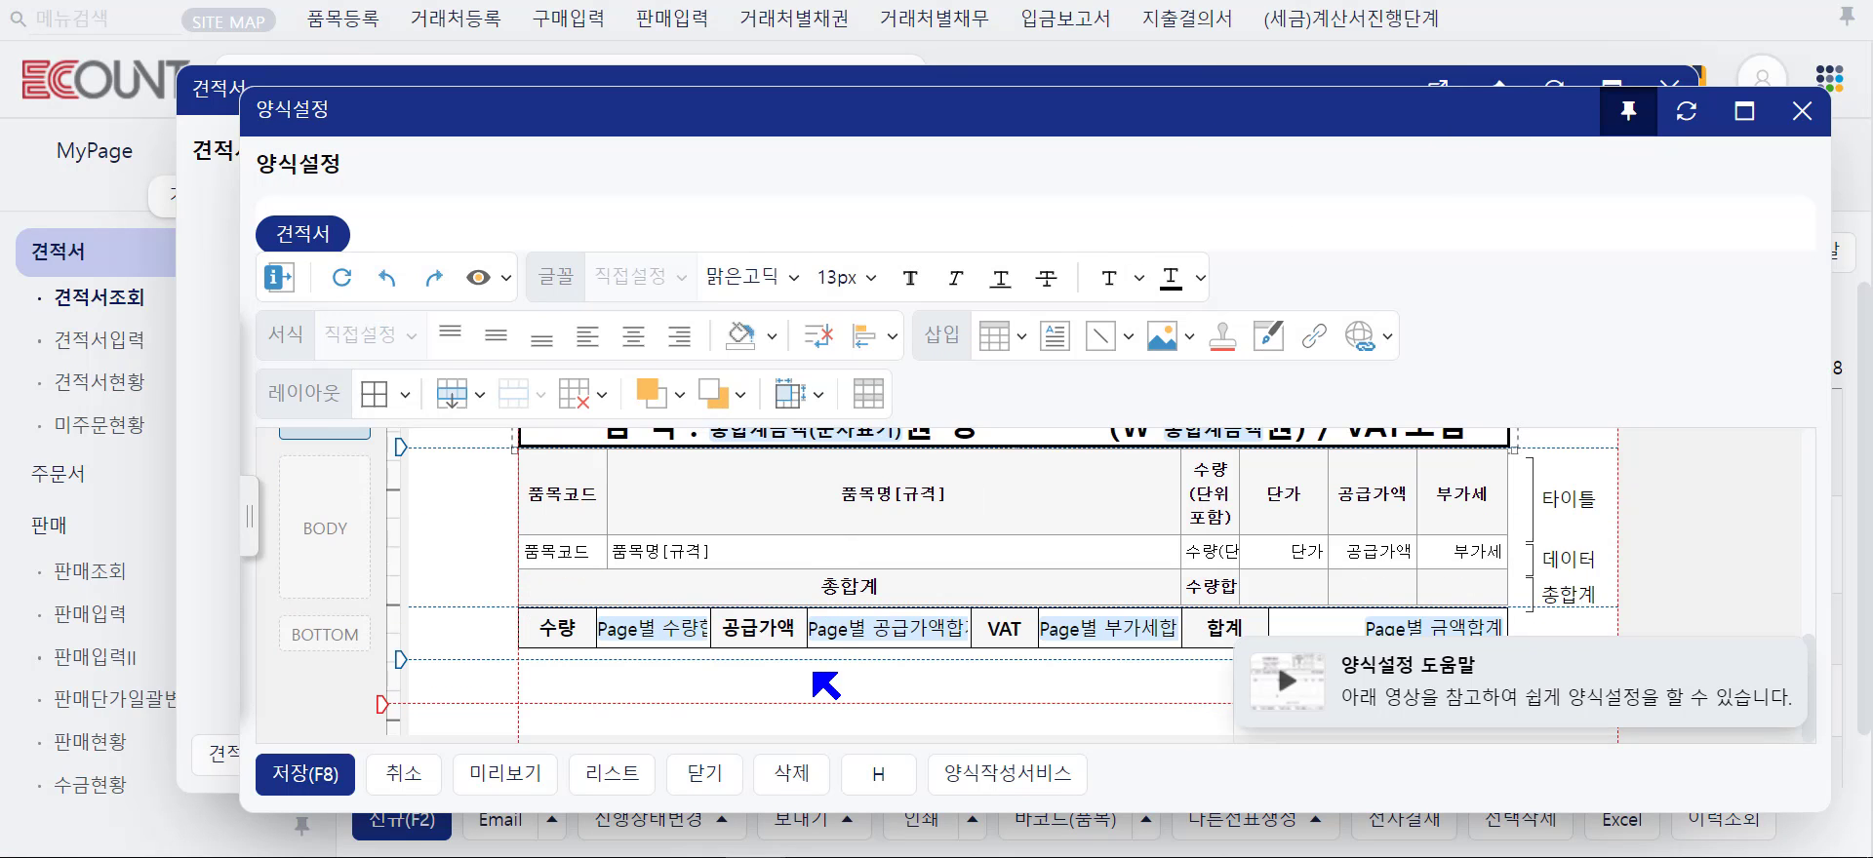
{"action": "left_click", "coordinate": [828, 651]}
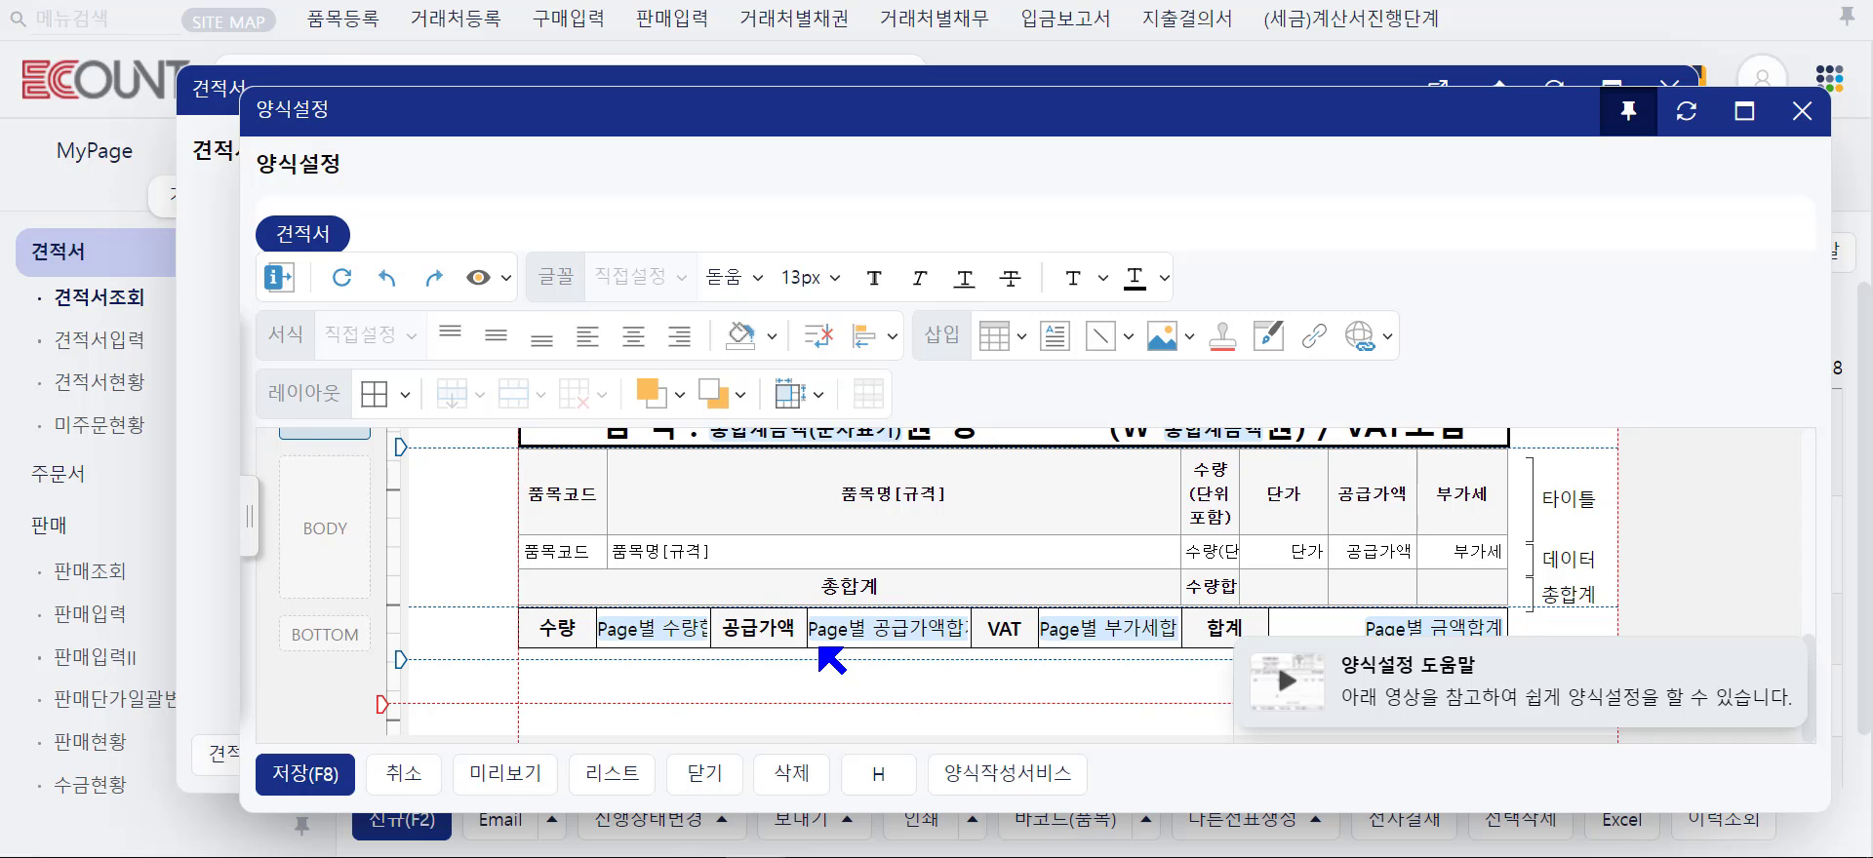
{"action": "left_click", "coordinate": [696, 773]}
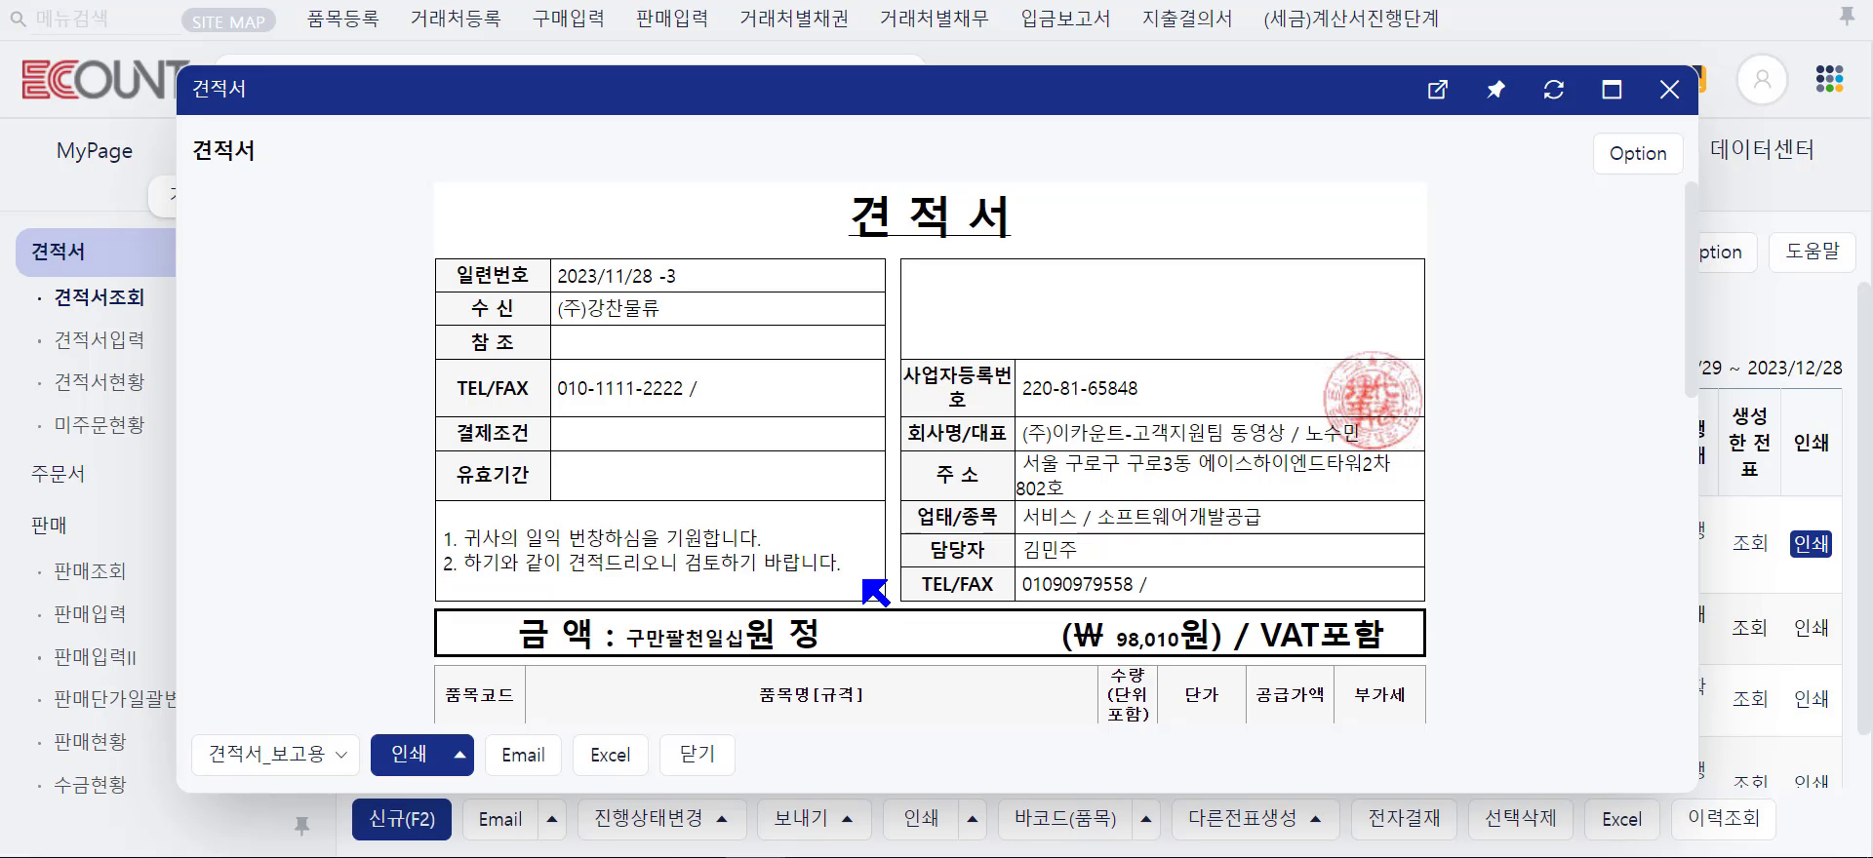
- Review the quotation's print options and the sender and recipient details of its email form, and close the form without sending
{"action": "left_click", "coordinate": [404, 760]}
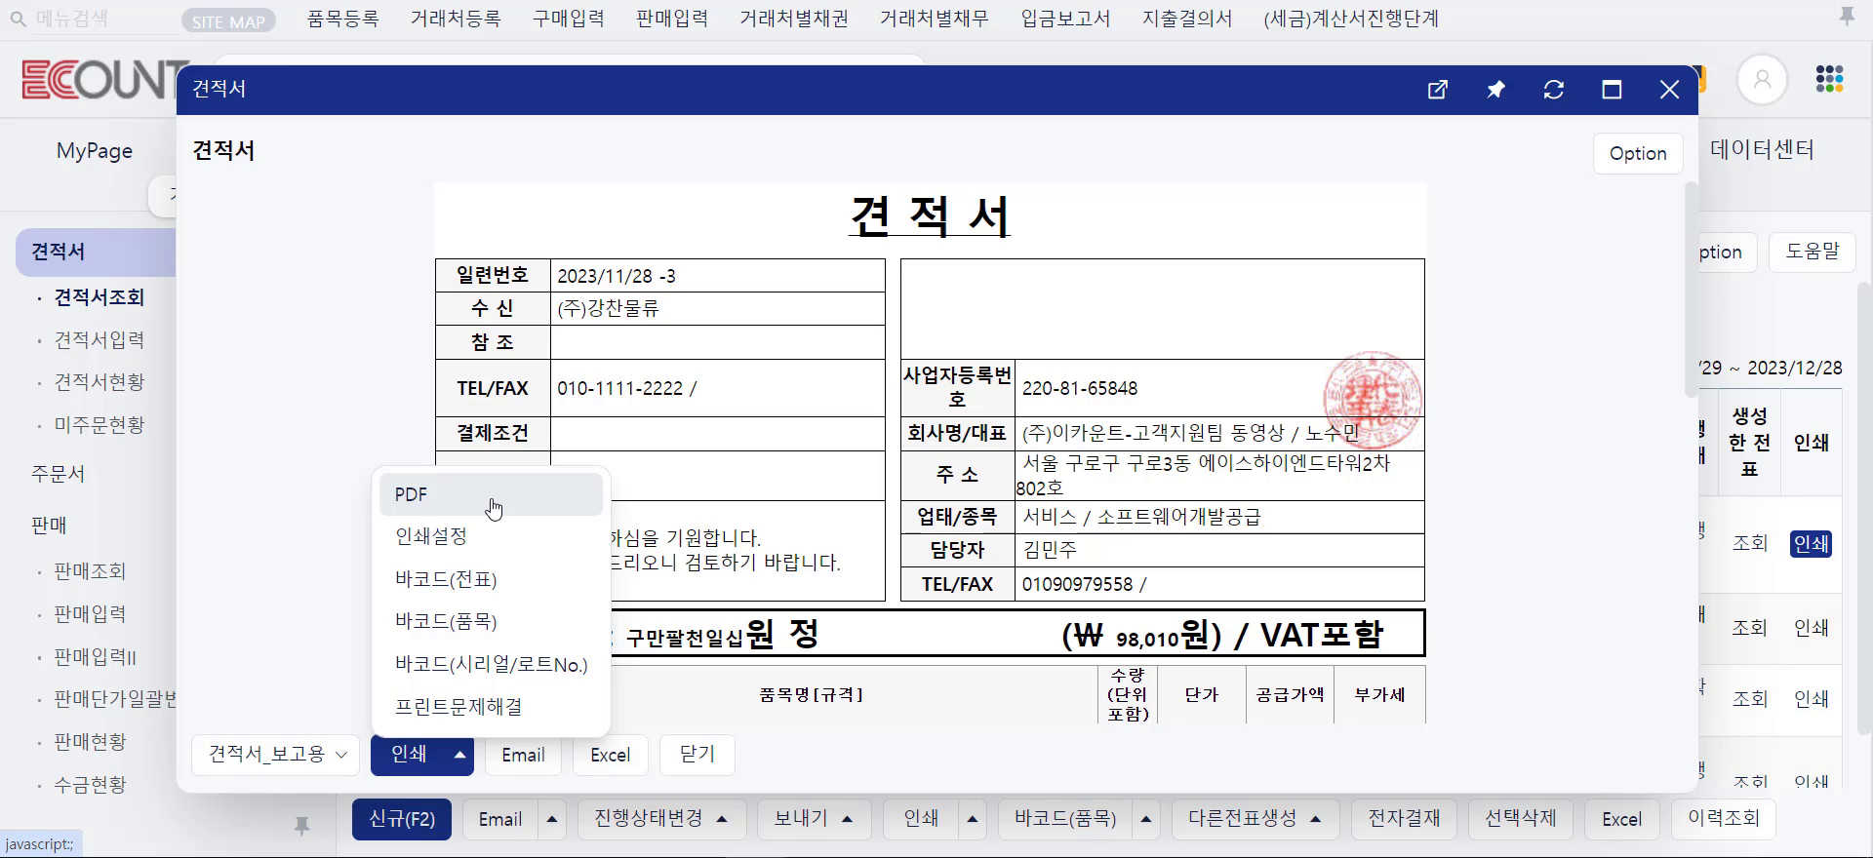
{"action": "left_click", "coordinate": [524, 764]}
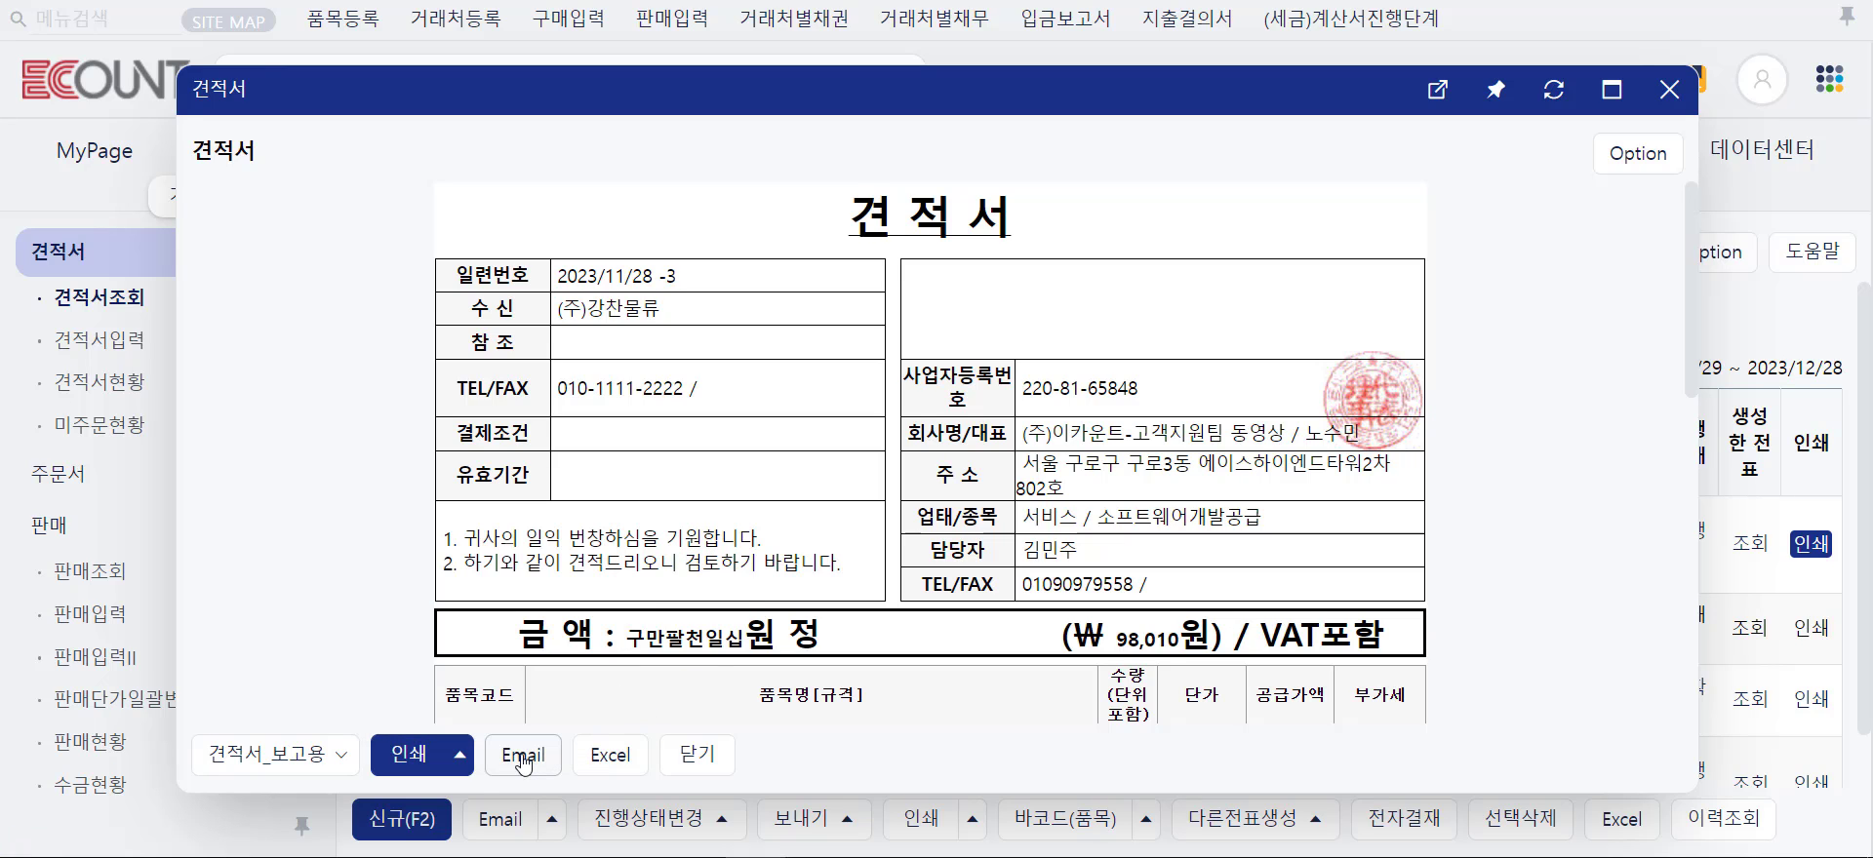
{"action": "left_click", "coordinate": [524, 756]}
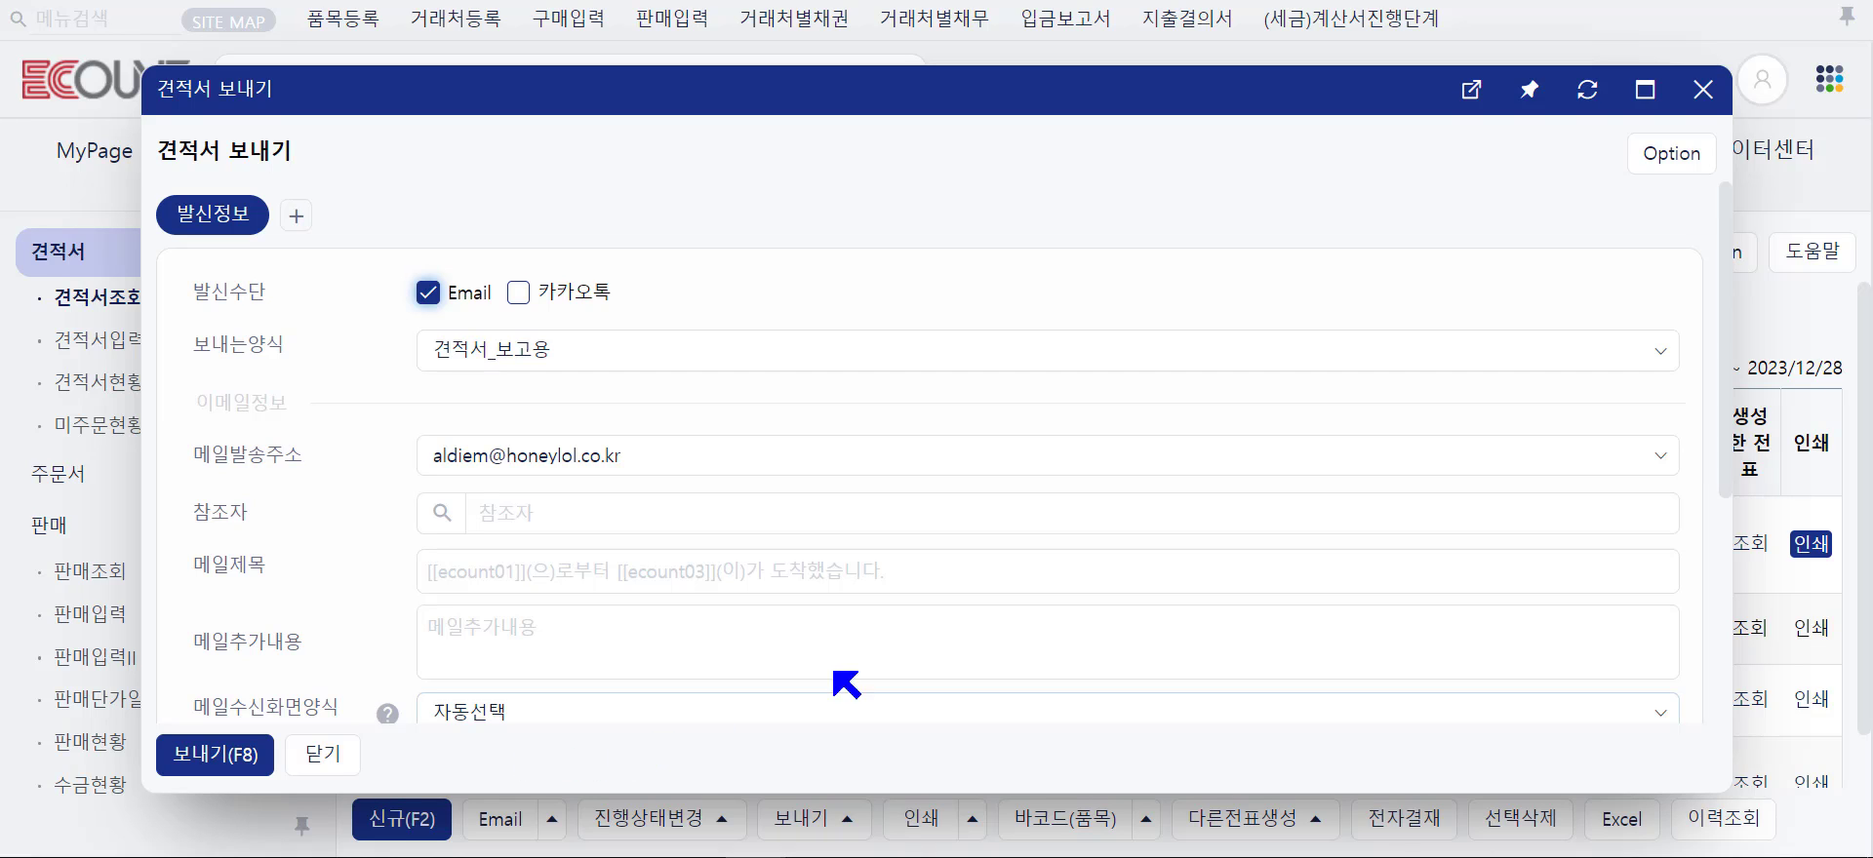
{"action": "scroll", "coordinate": [949, 585], "scroll_direction": "down", "scroll_amount": 4}
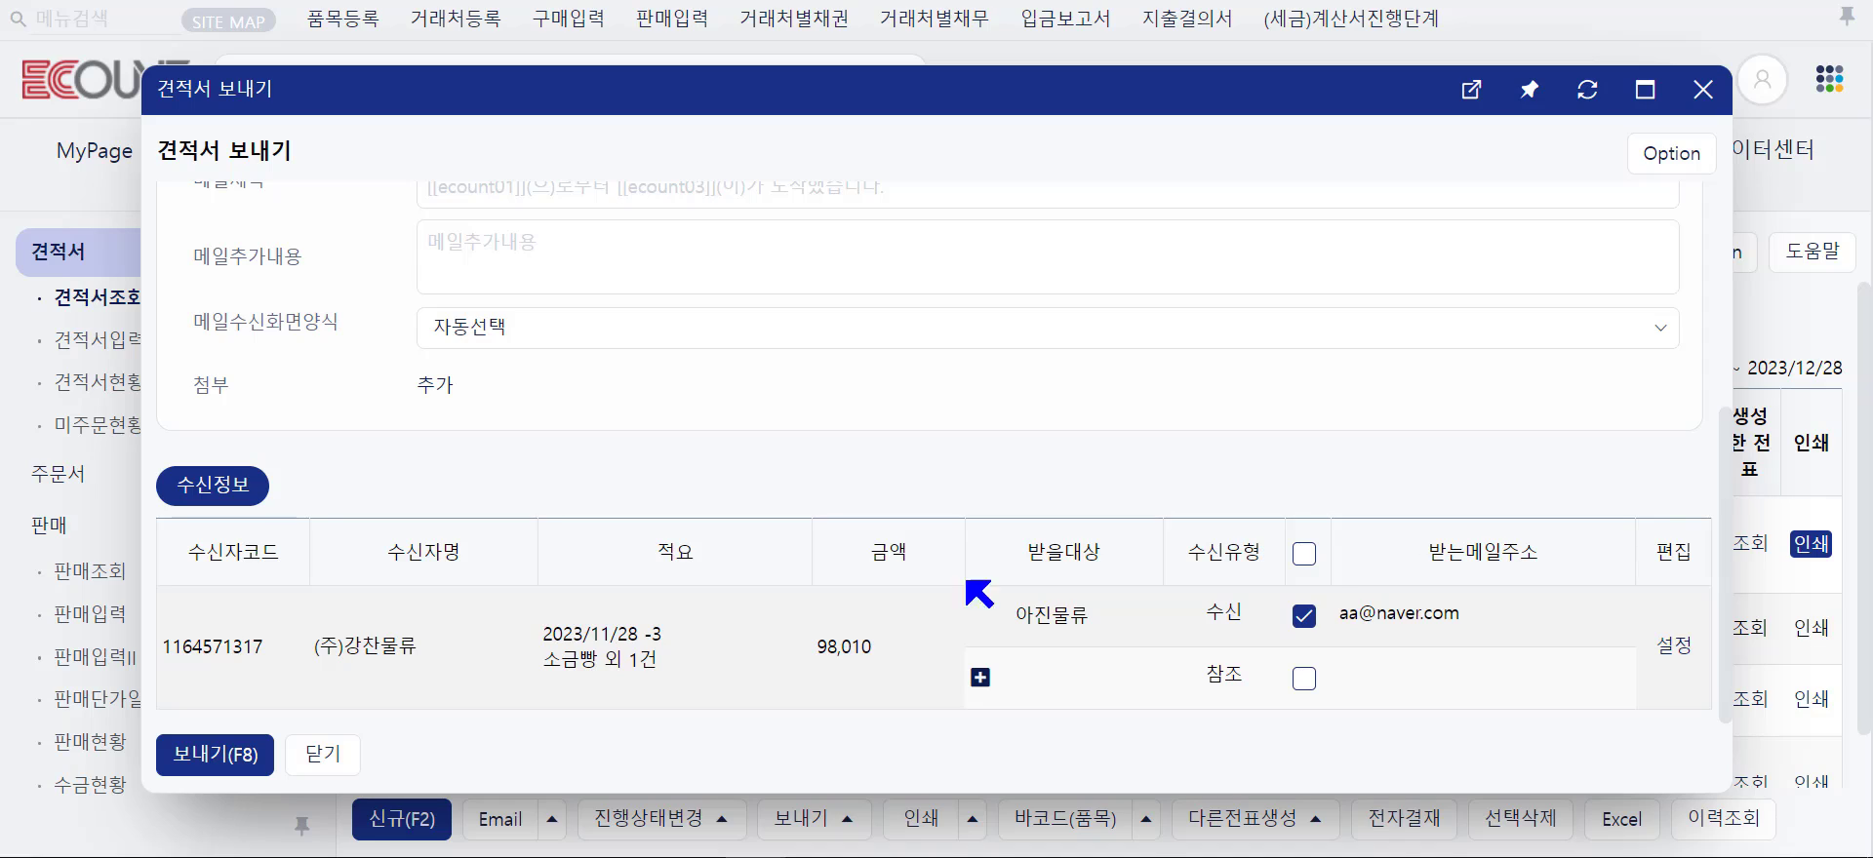
{"action": "left_click", "coordinate": [1513, 640]}
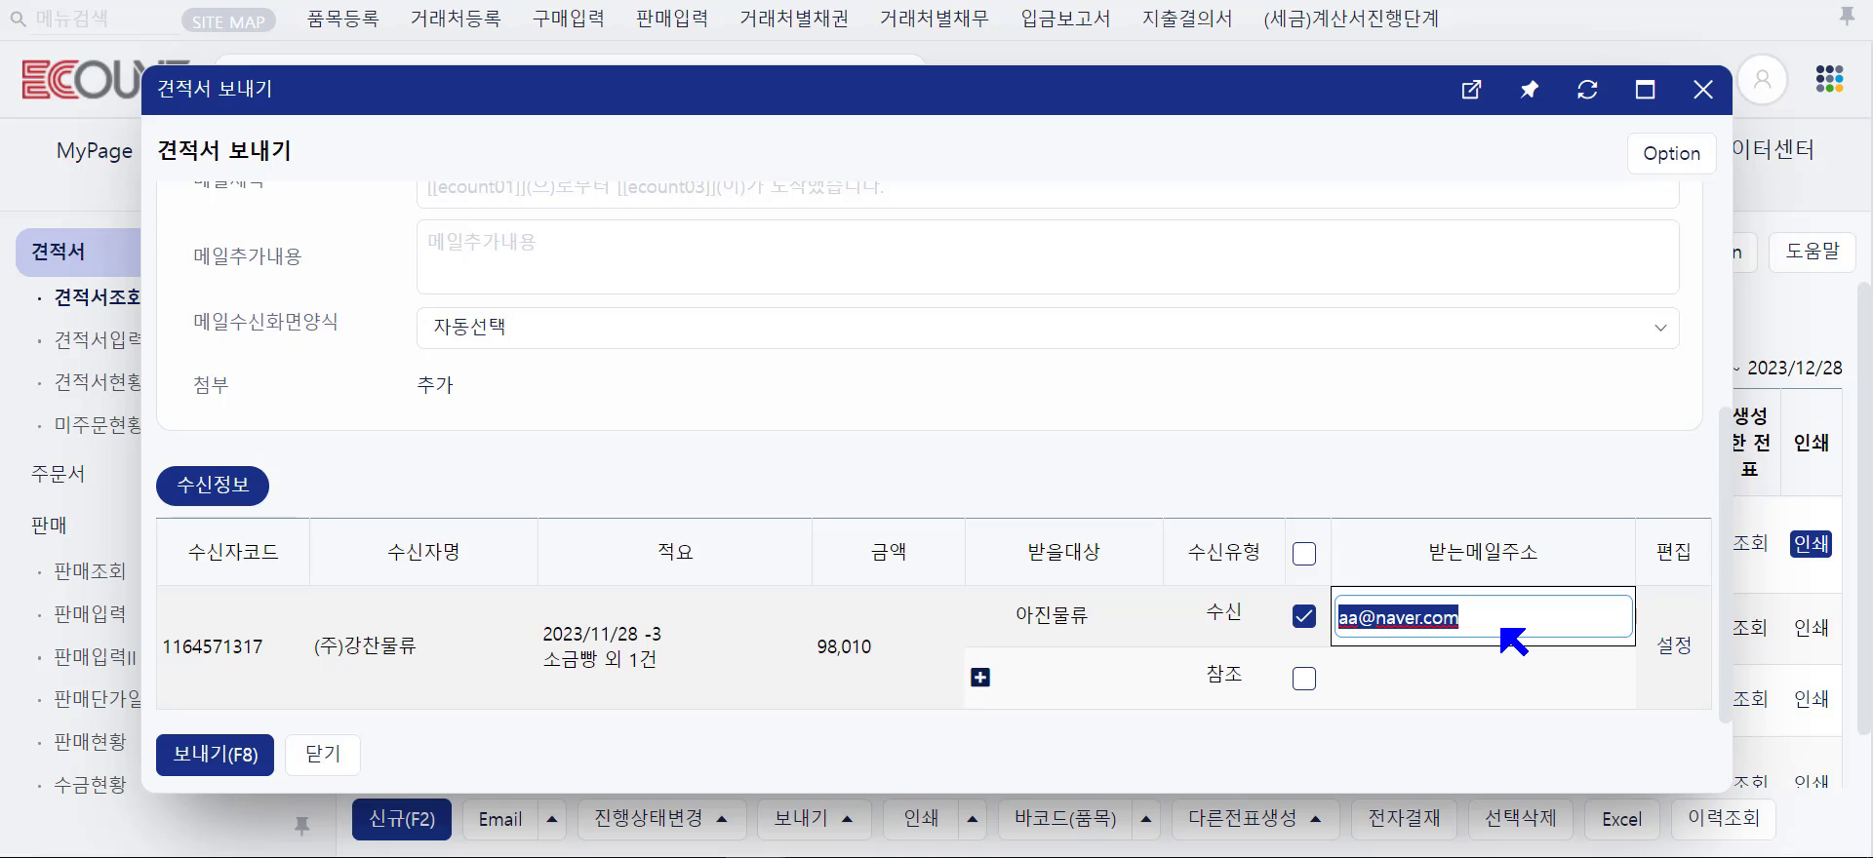
{"action": "left_click", "coordinate": [1493, 687]}
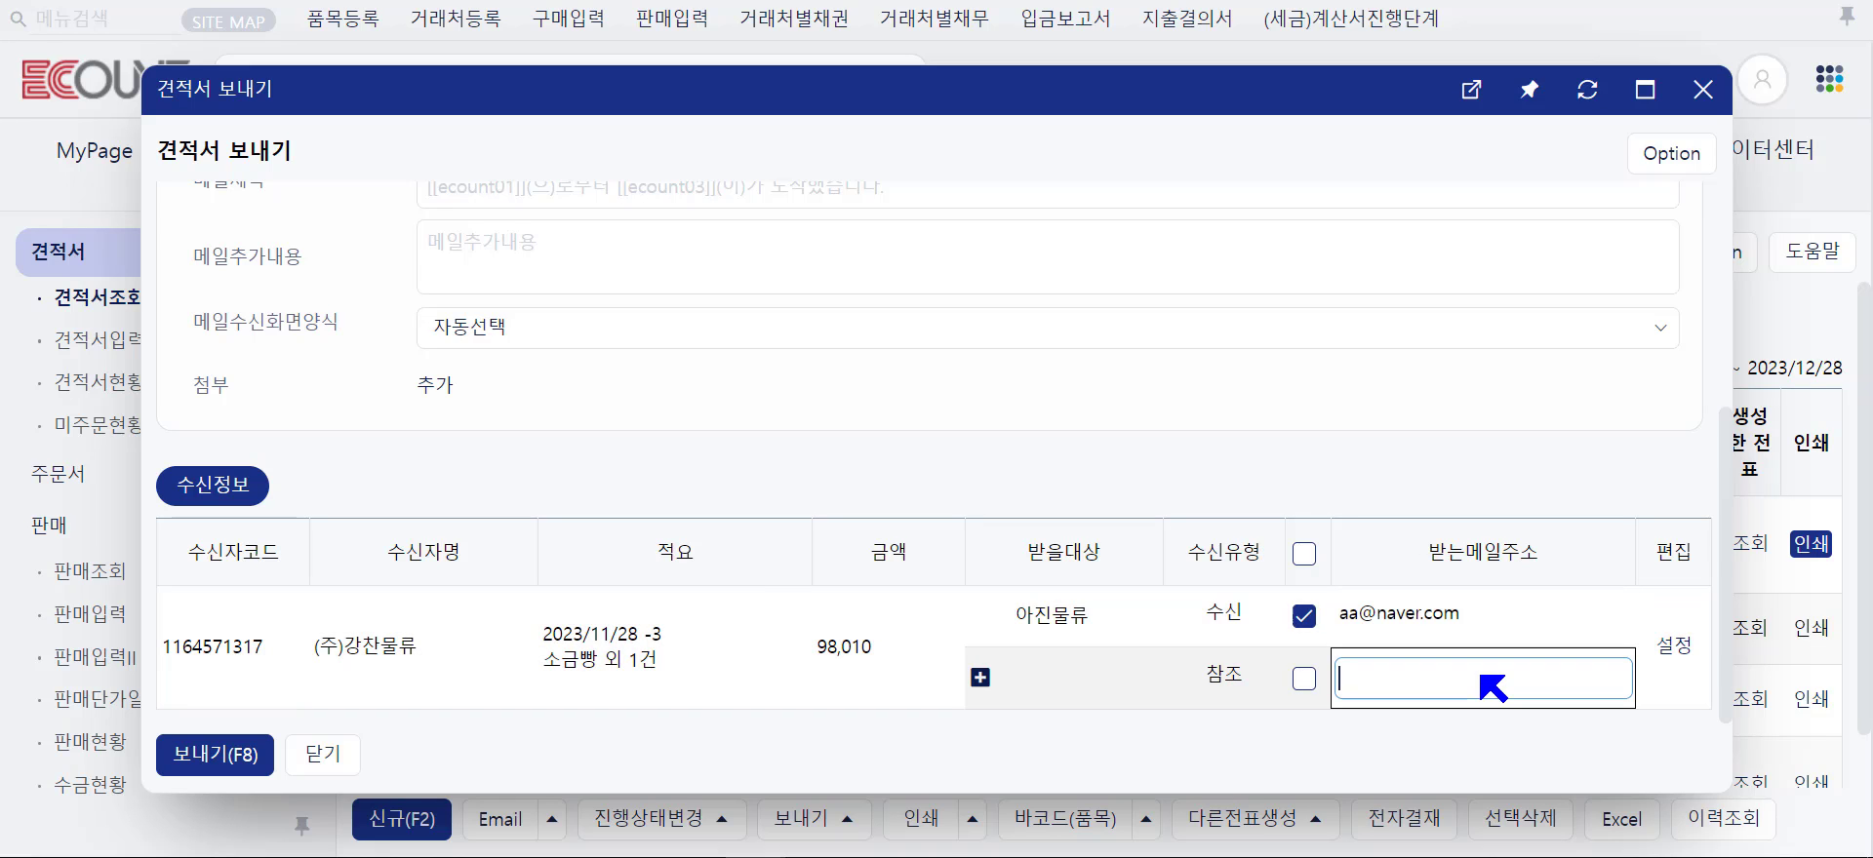
{"action": "left_click", "coordinate": [1703, 90]}
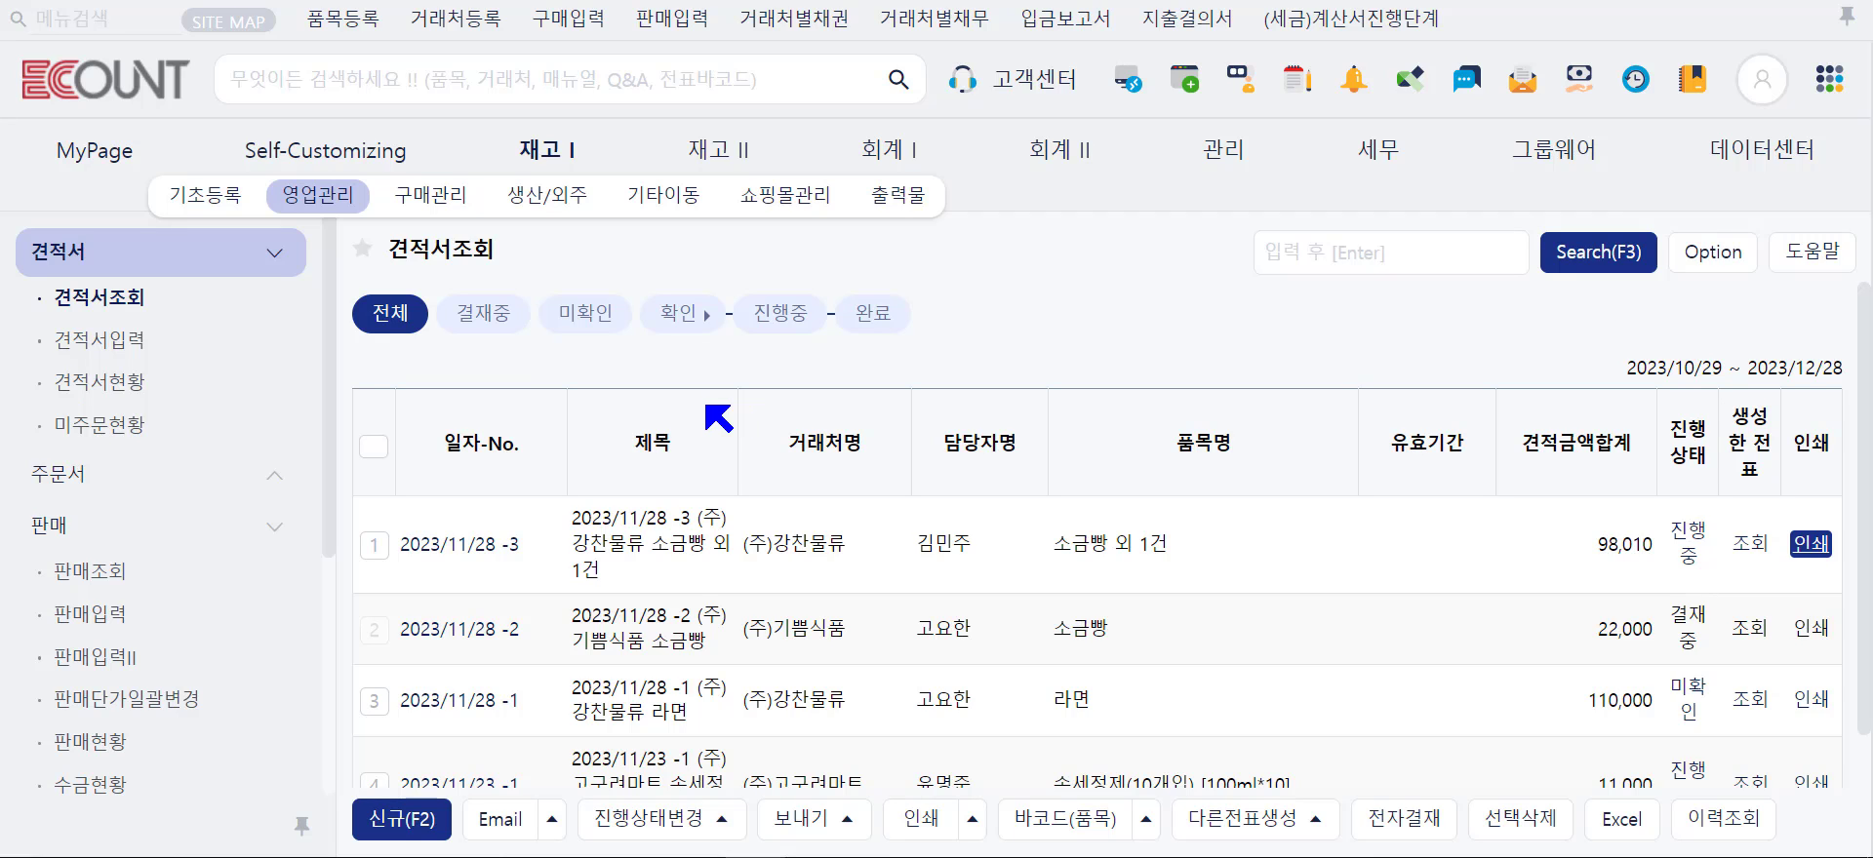
- Filter the quotation list by 결재중 and 미확인, and set the unconfirmed (주)강찬물류 라면 quotation's progress status to 완료
{"action": "left_click", "coordinate": [503, 319]}
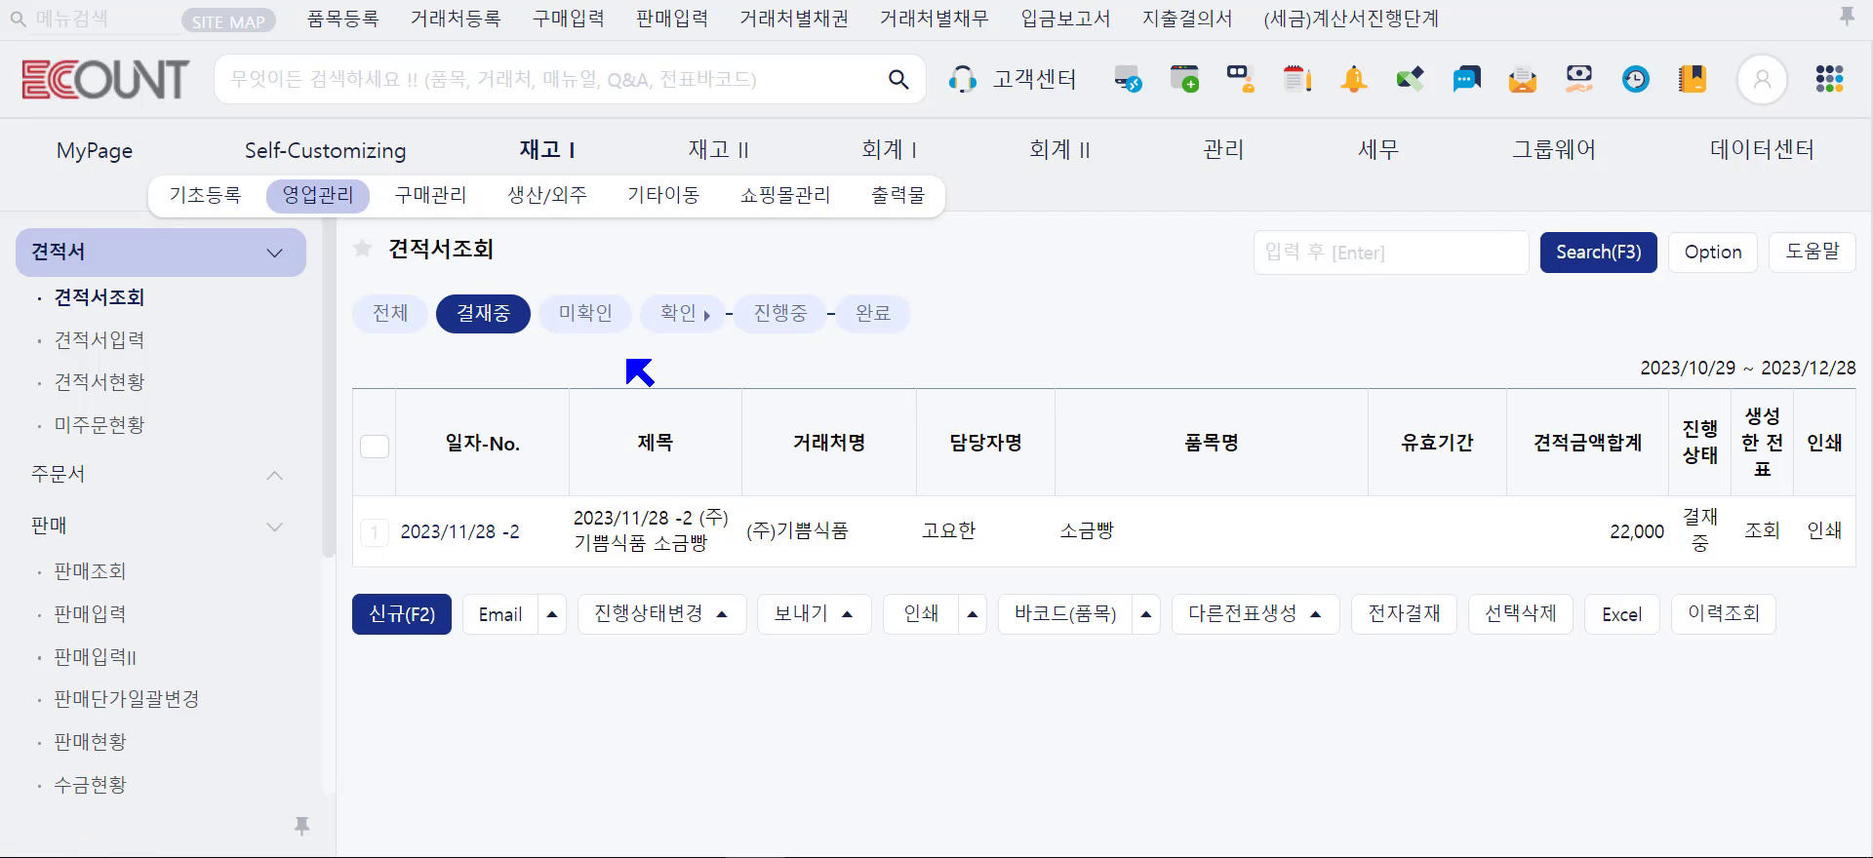
{"action": "left_click", "coordinate": [581, 322]}
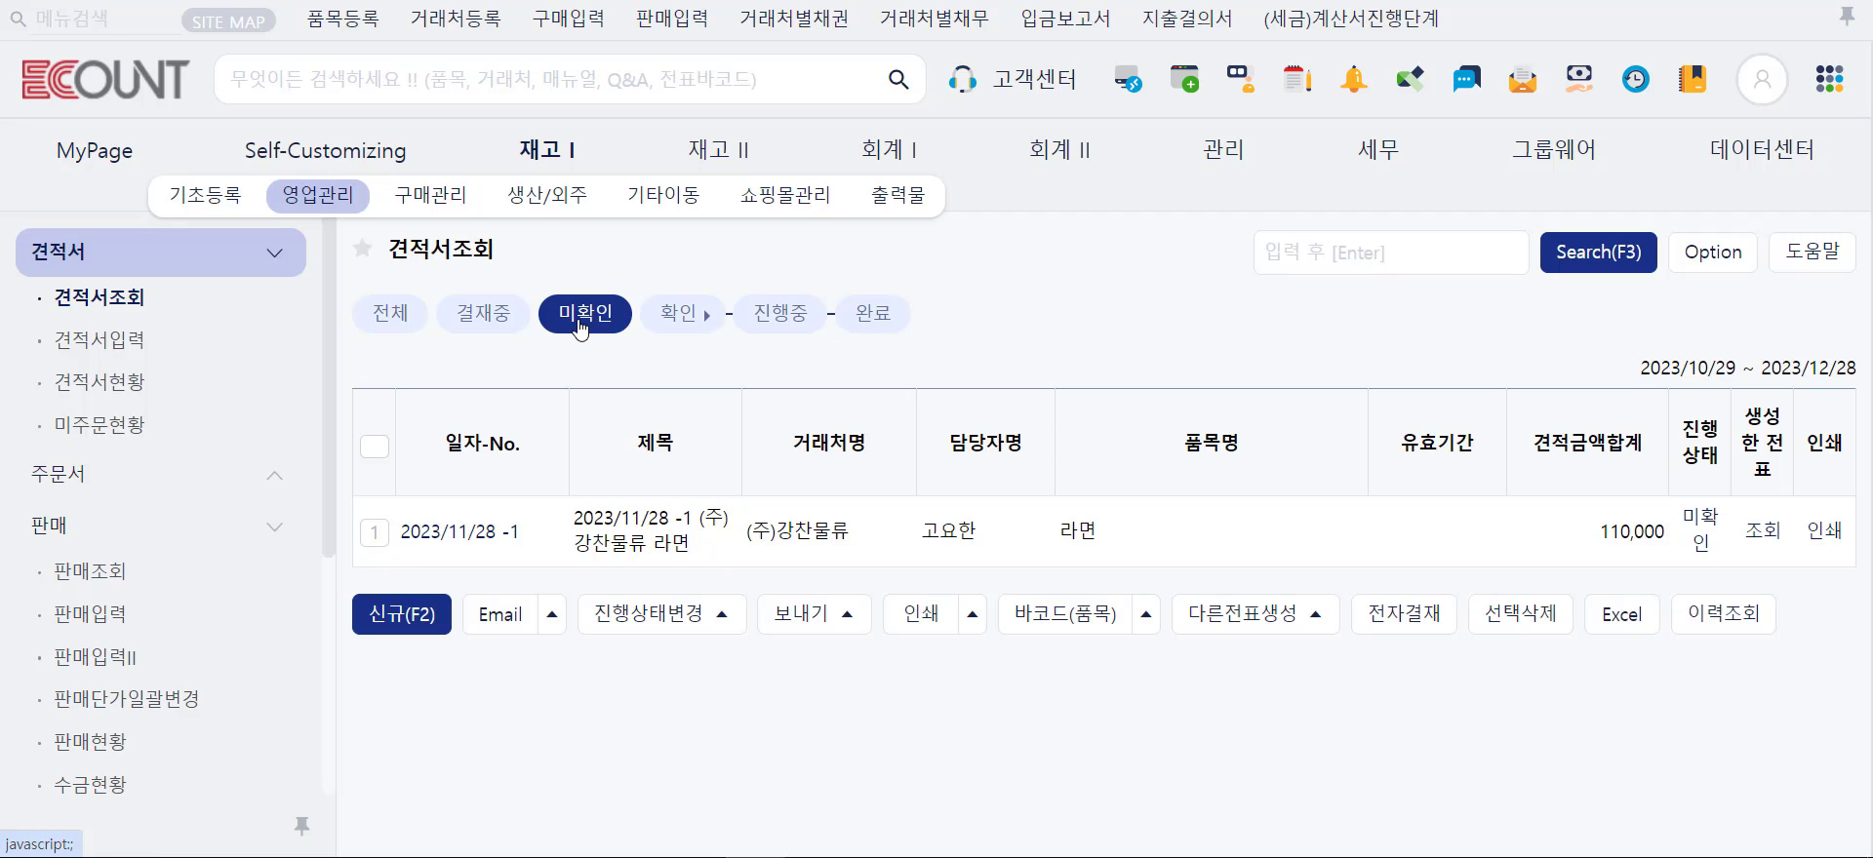
{"action": "left_click", "coordinate": [375, 533]}
{"action": "left_click", "coordinate": [685, 621]}
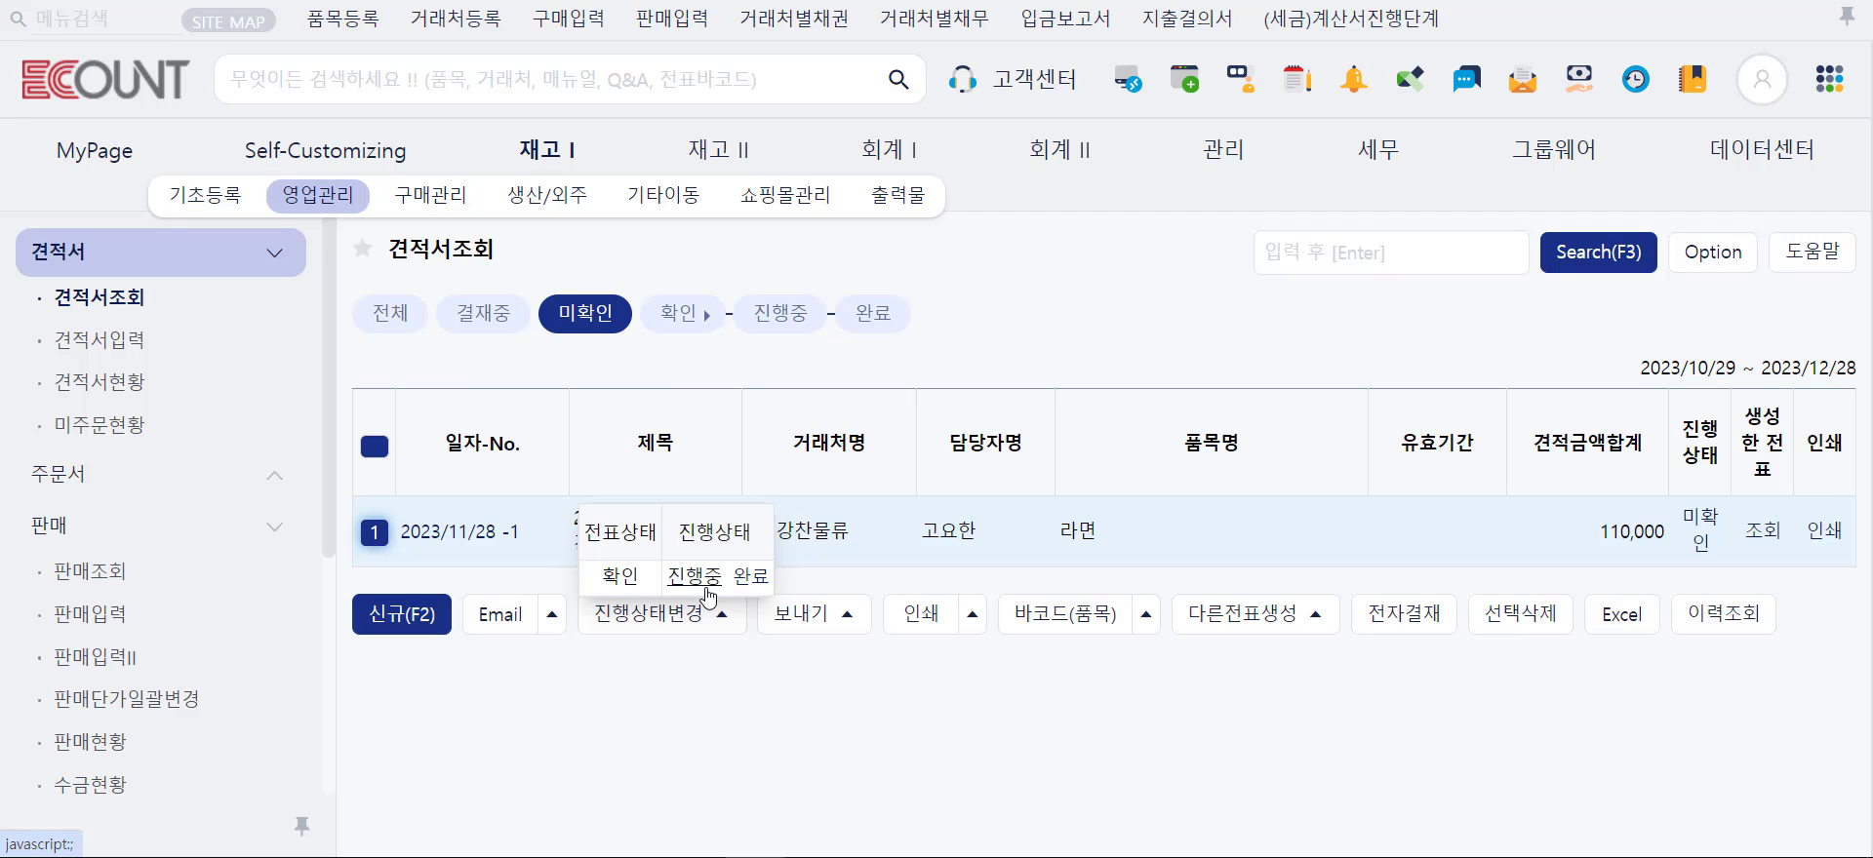
{"action": "left_click", "coordinate": [741, 579]}
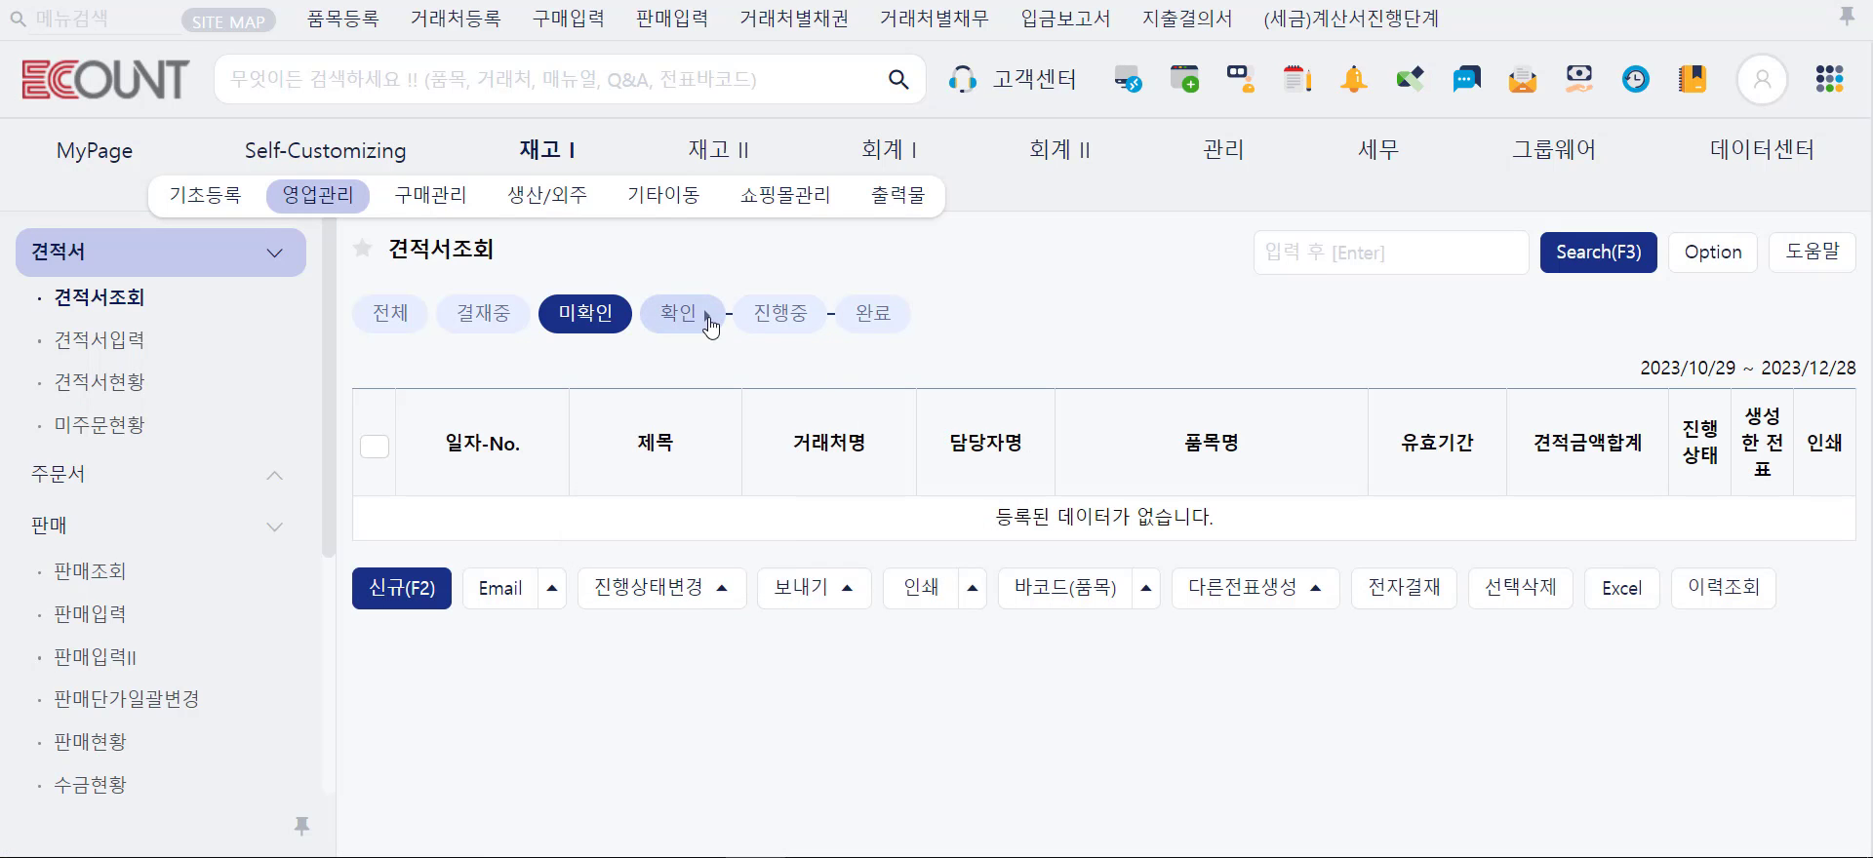
- Open the 소금빵 외 1건 quotation from the 확인 list, change the 소금빵 quantity to 9, and close it without saving
{"action": "left_click", "coordinate": [674, 323]}
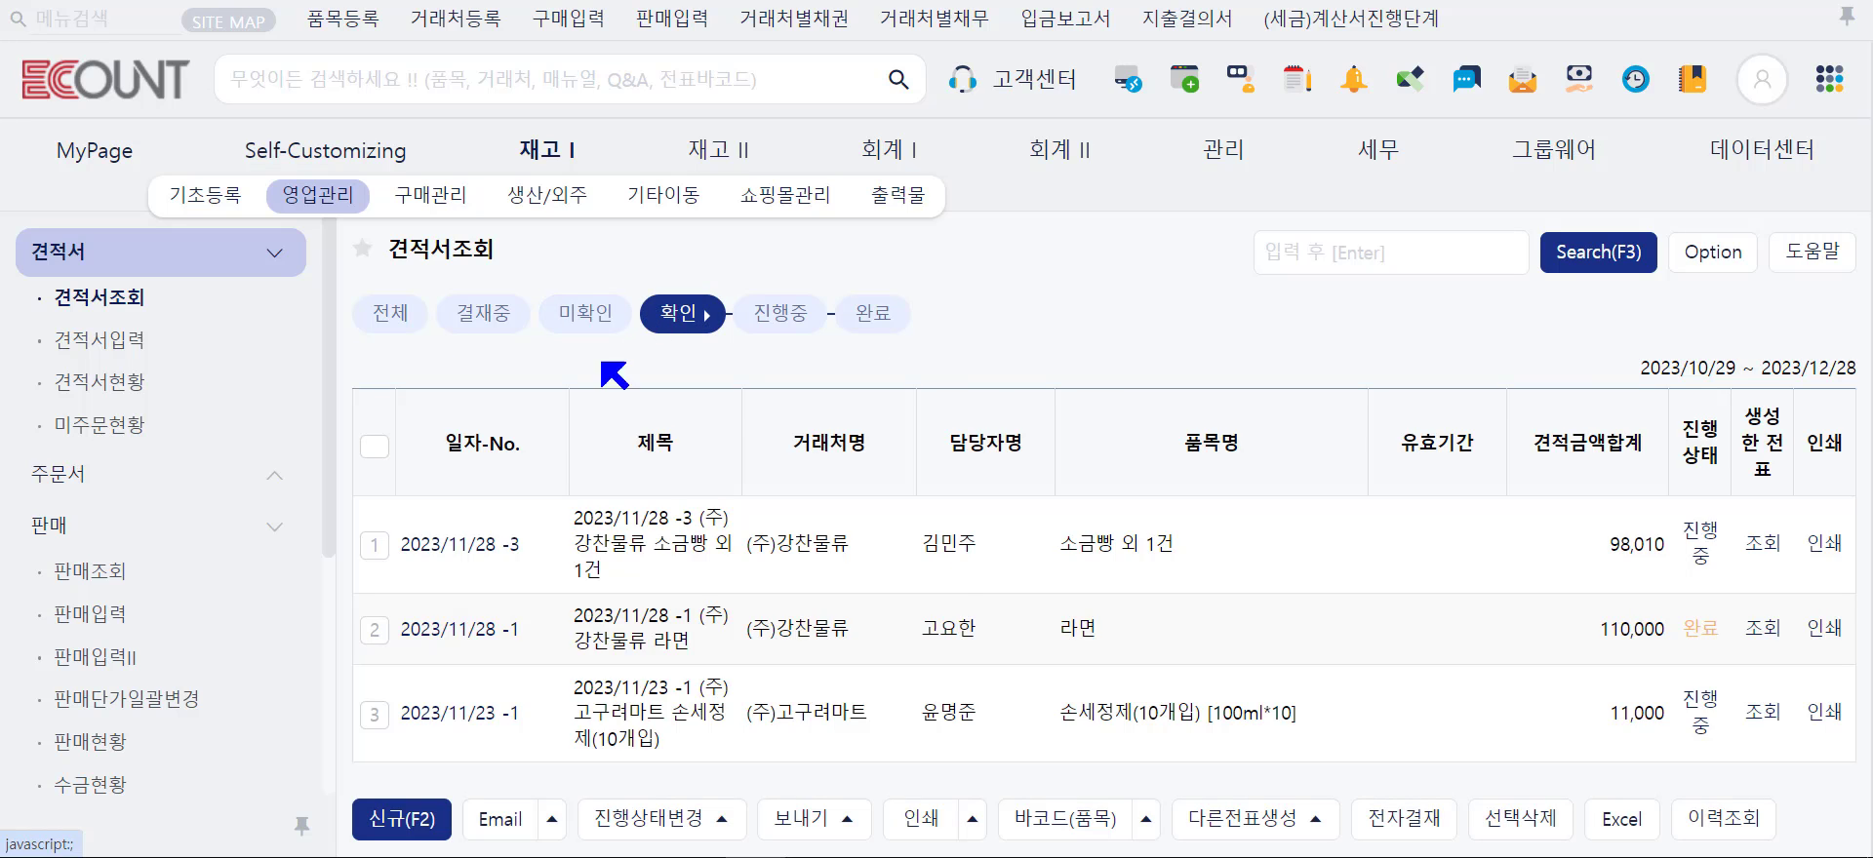
{"action": "left_click", "coordinate": [485, 552]}
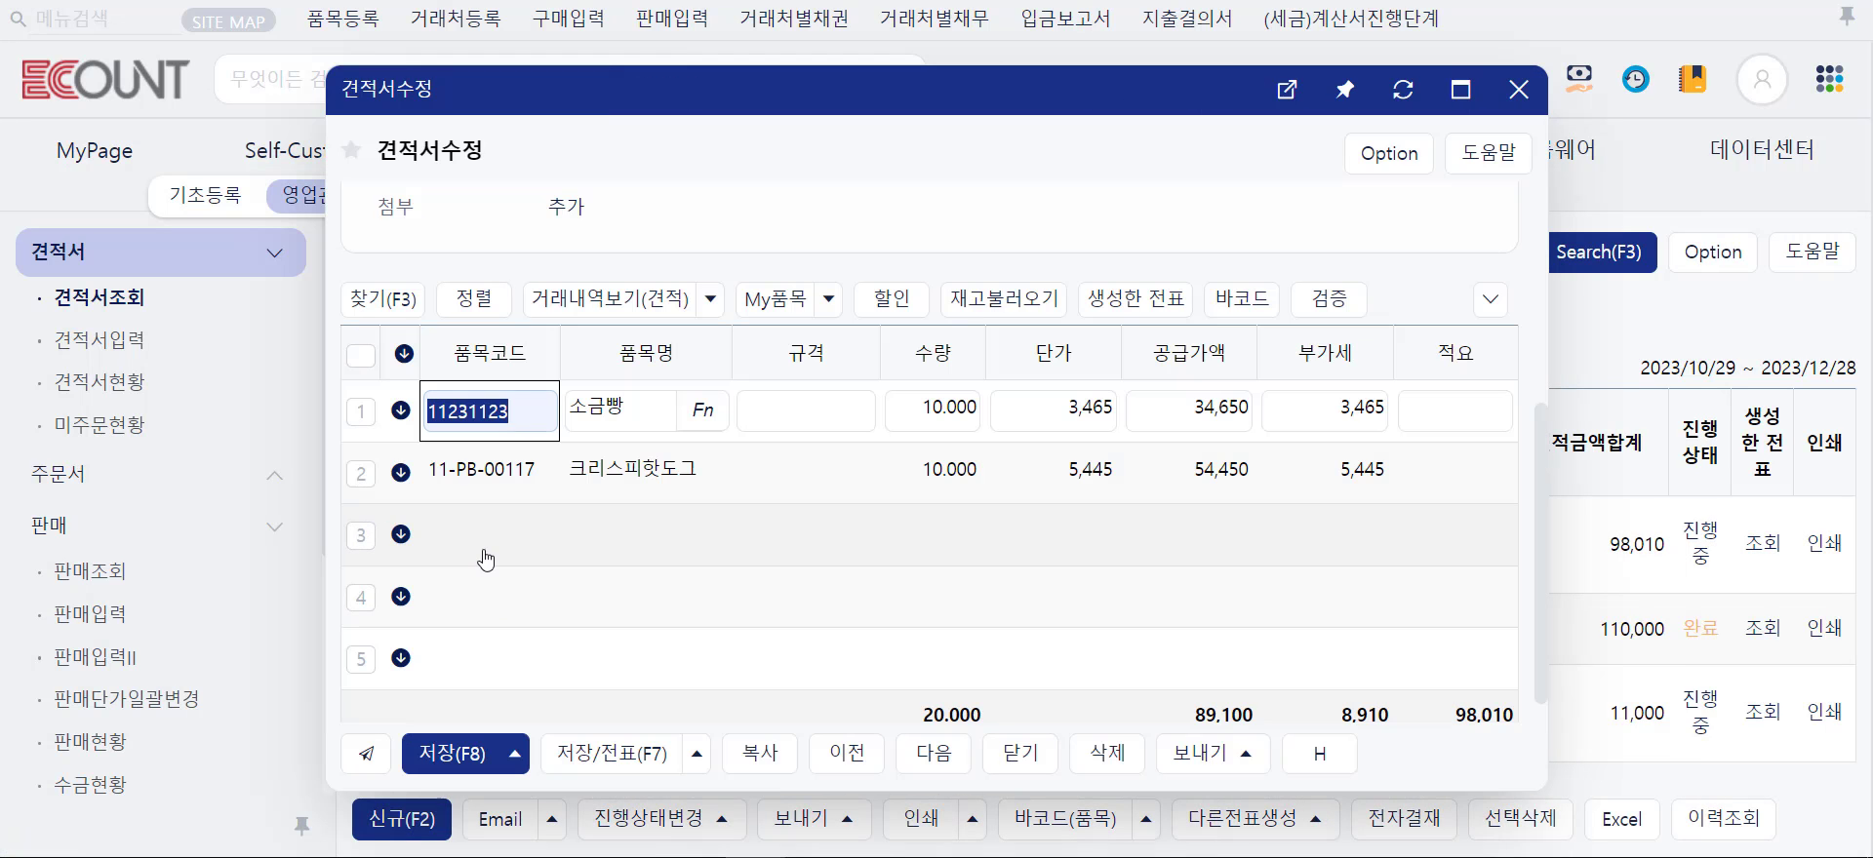
{"action": "left_click", "coordinate": [925, 425]}
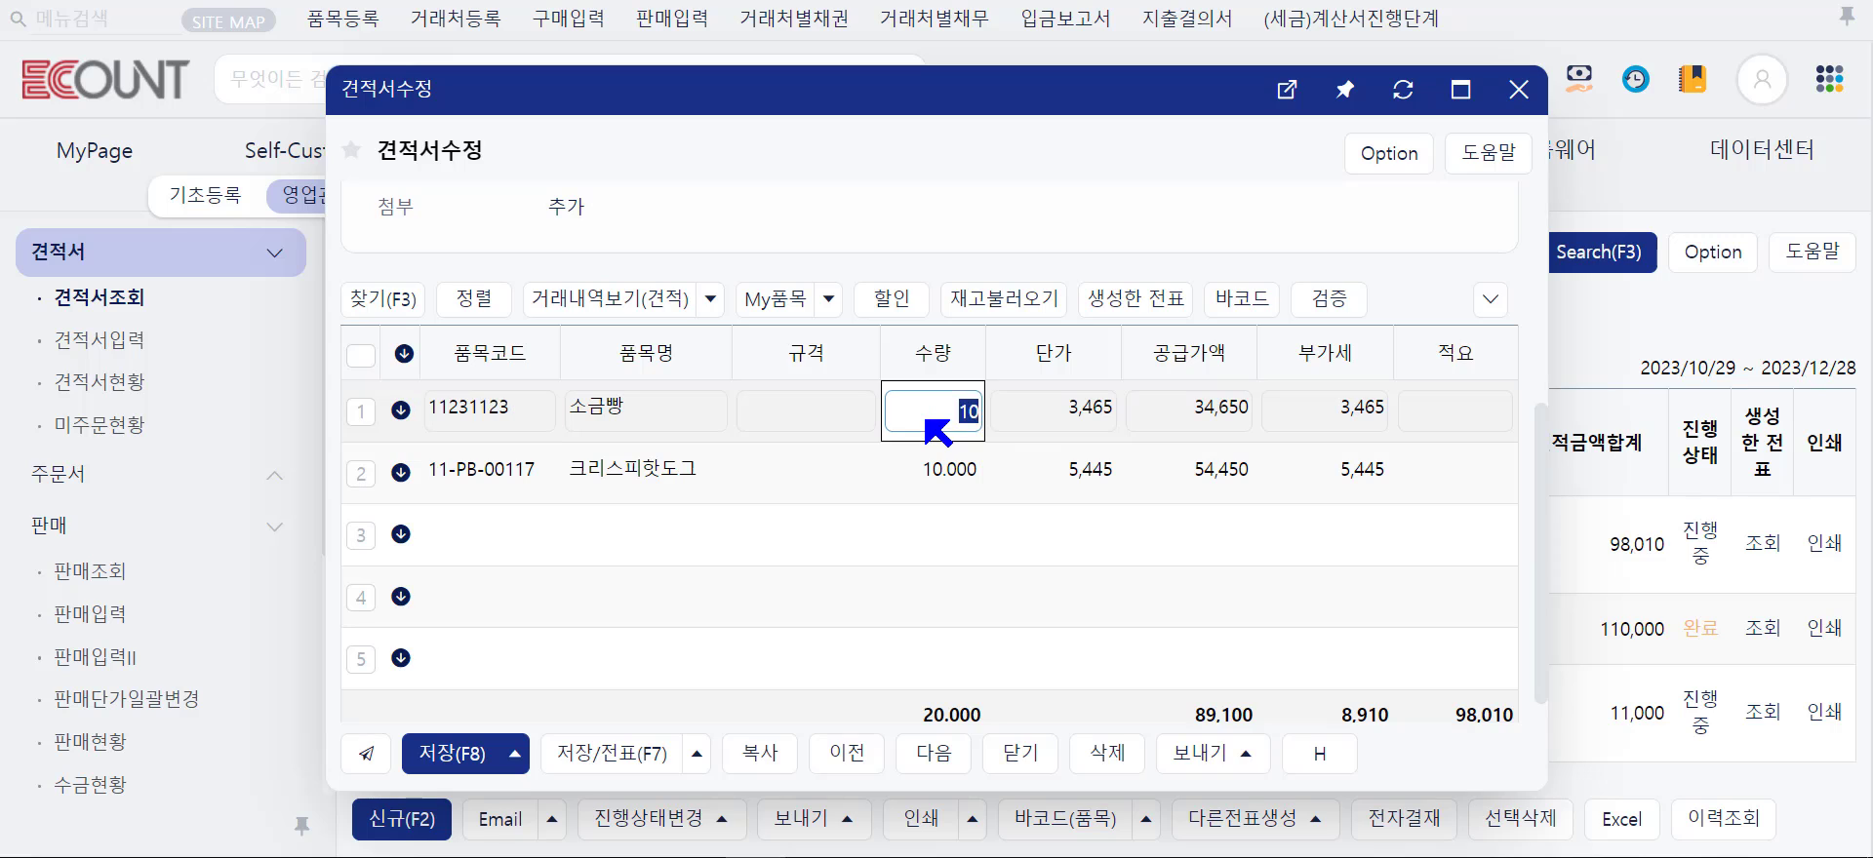
{"action": "type", "text": "9"}
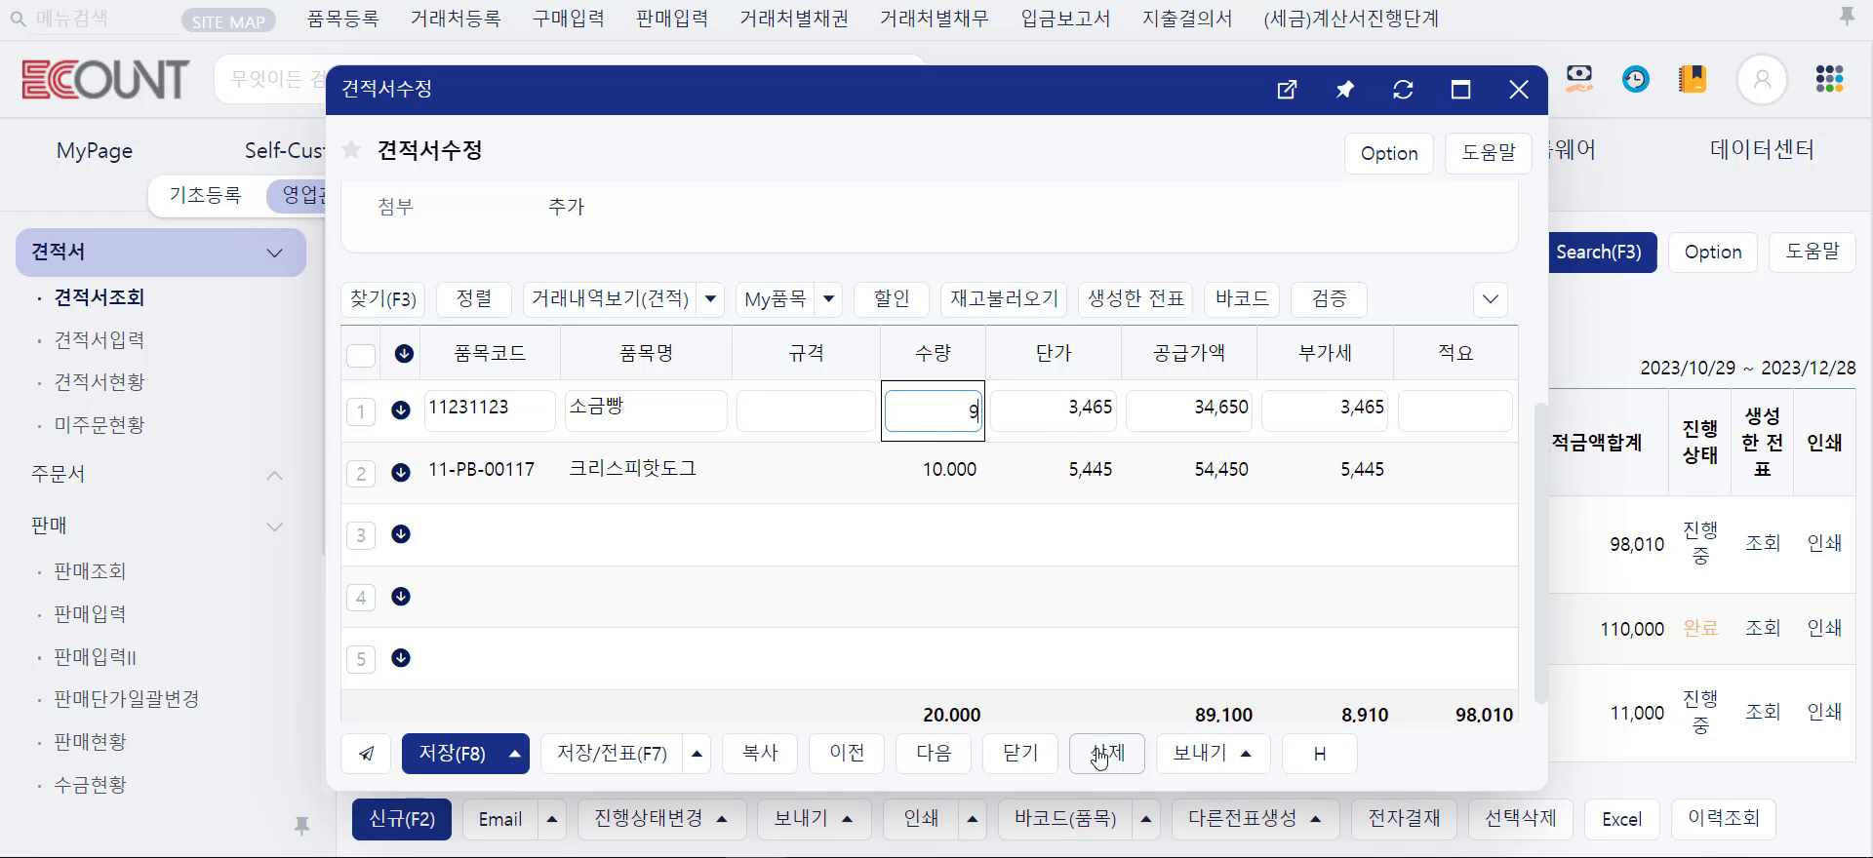
{"action": "left_click", "coordinate": [1017, 753]}
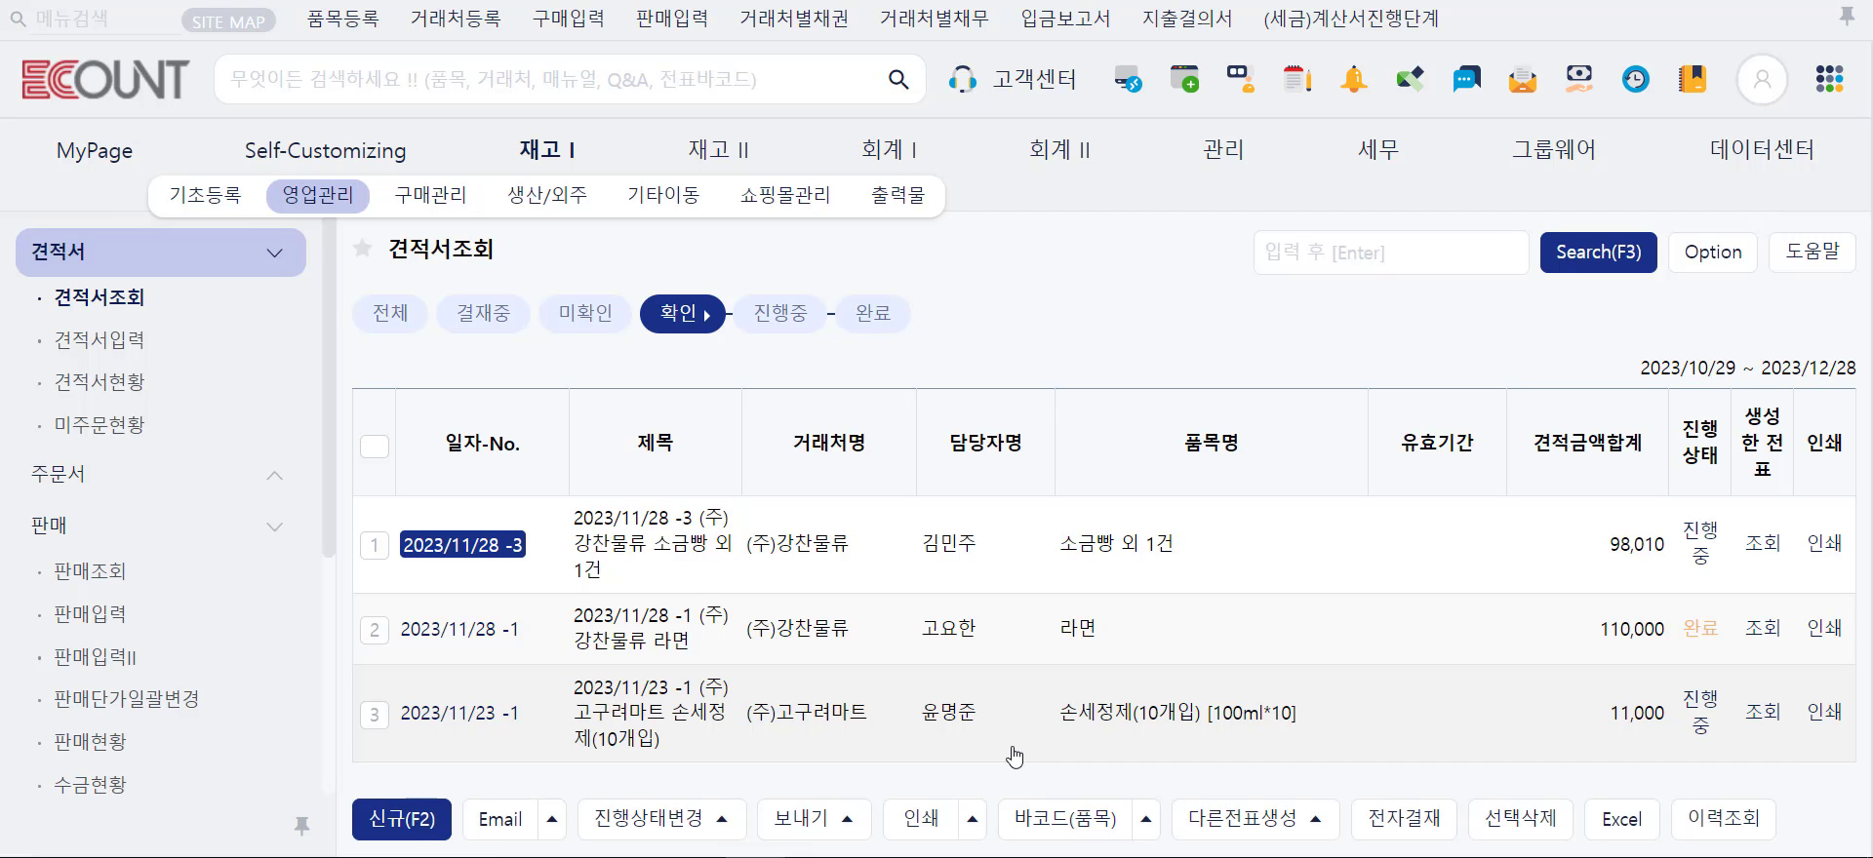
- Review the change history of the quotations in the 이력조회 window and close it
{"action": "left_click", "coordinate": [1724, 817]}
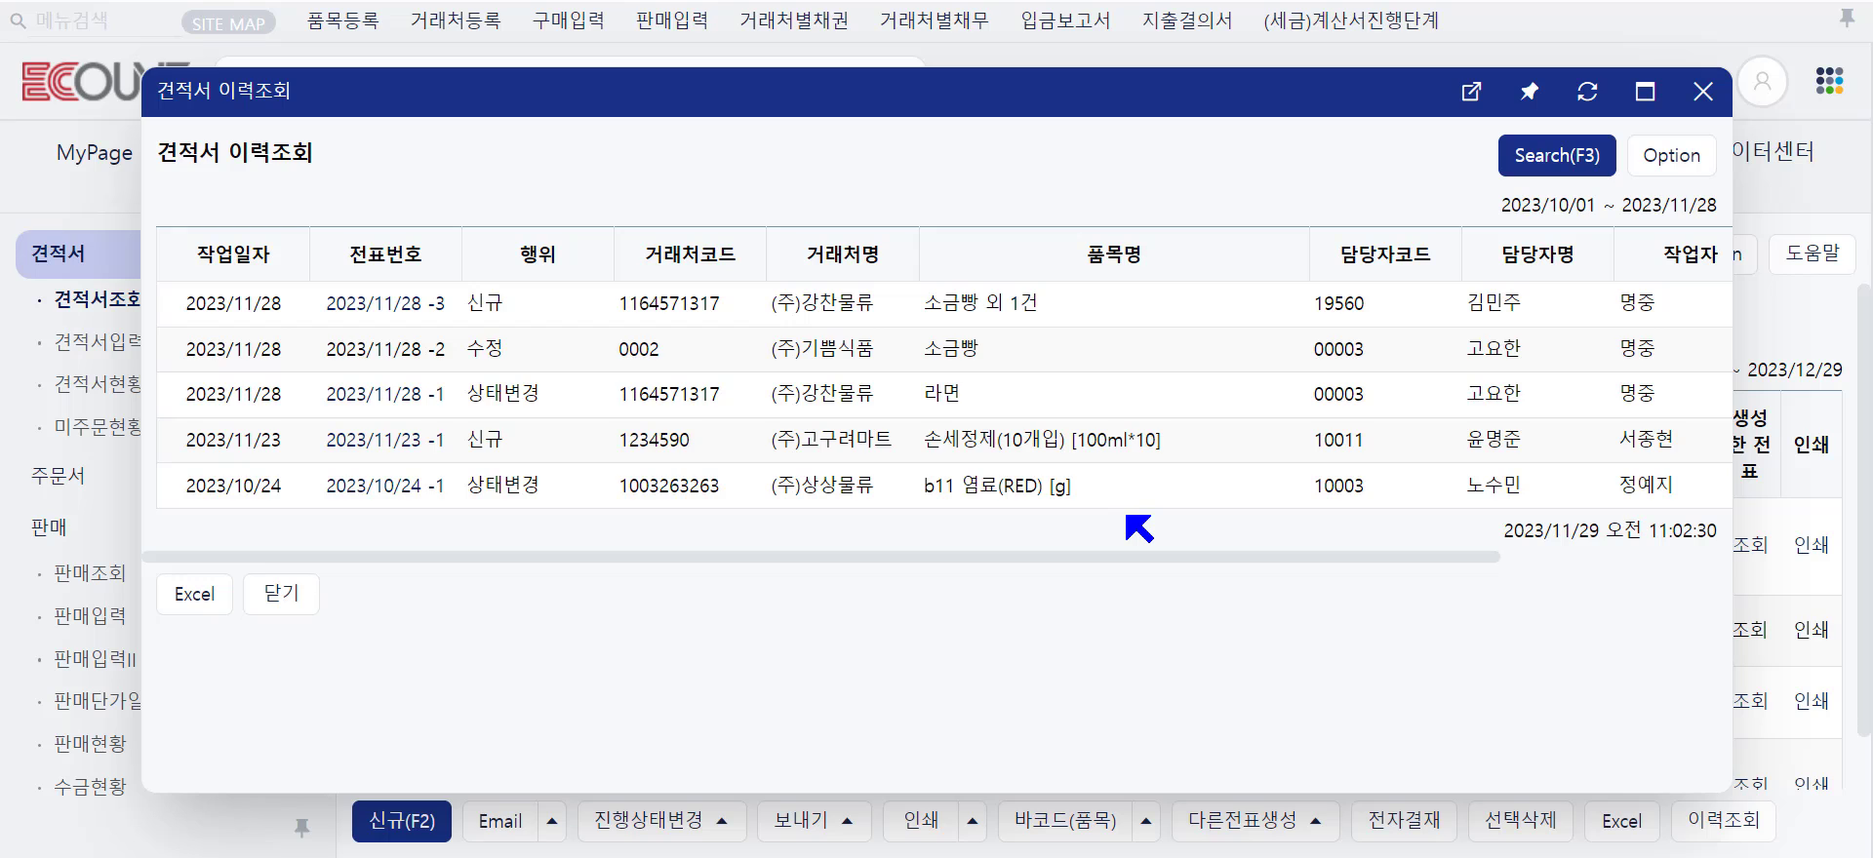
{"action": "left_click", "coordinate": [1699, 92]}
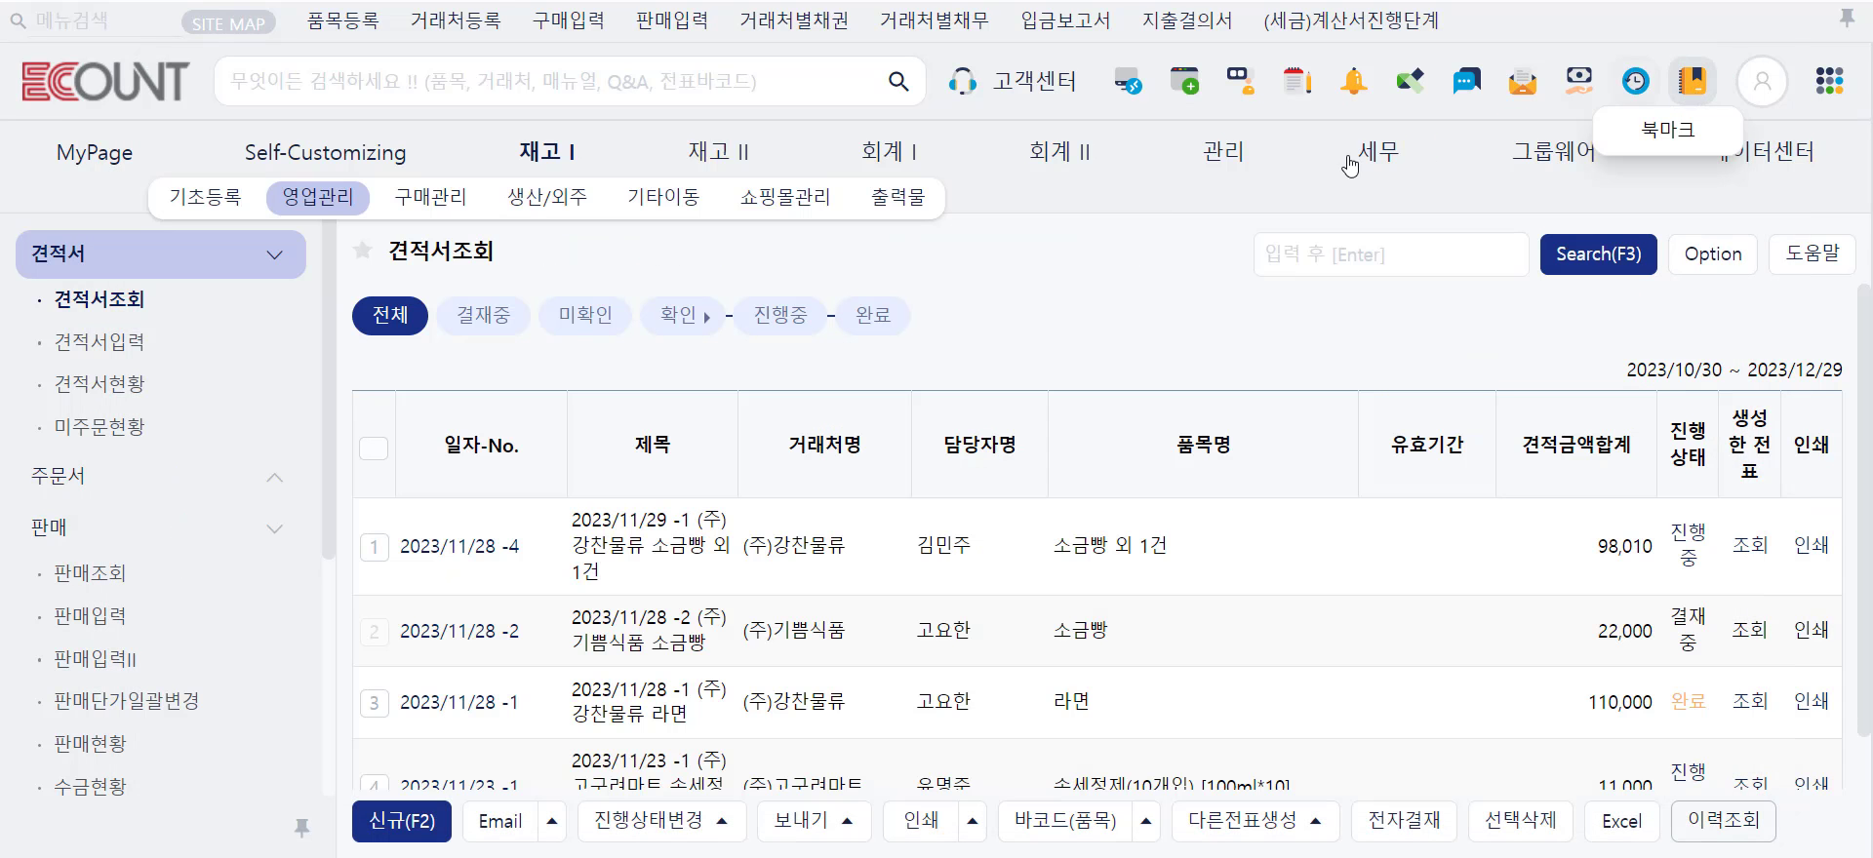
- Select the 소금빵 외 1건 quotation in the list and start generating a 주문서 from it
{"action": "left_click", "coordinate": [372, 549]}
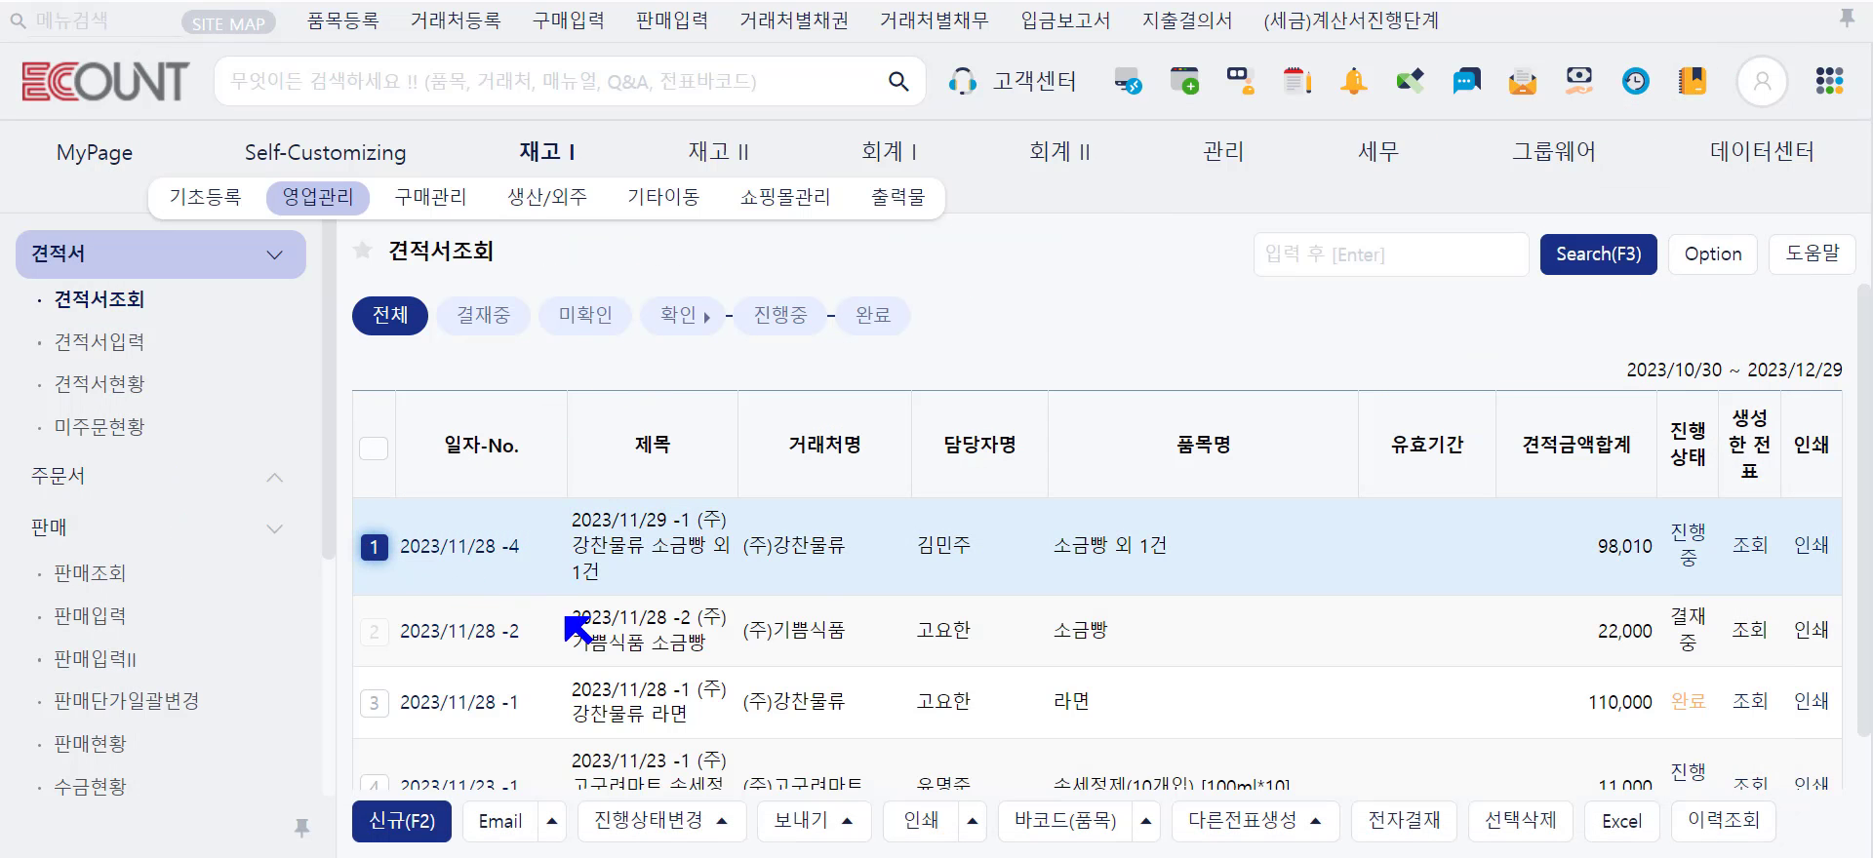
{"action": "mouse_move", "coordinate": [1255, 837]}
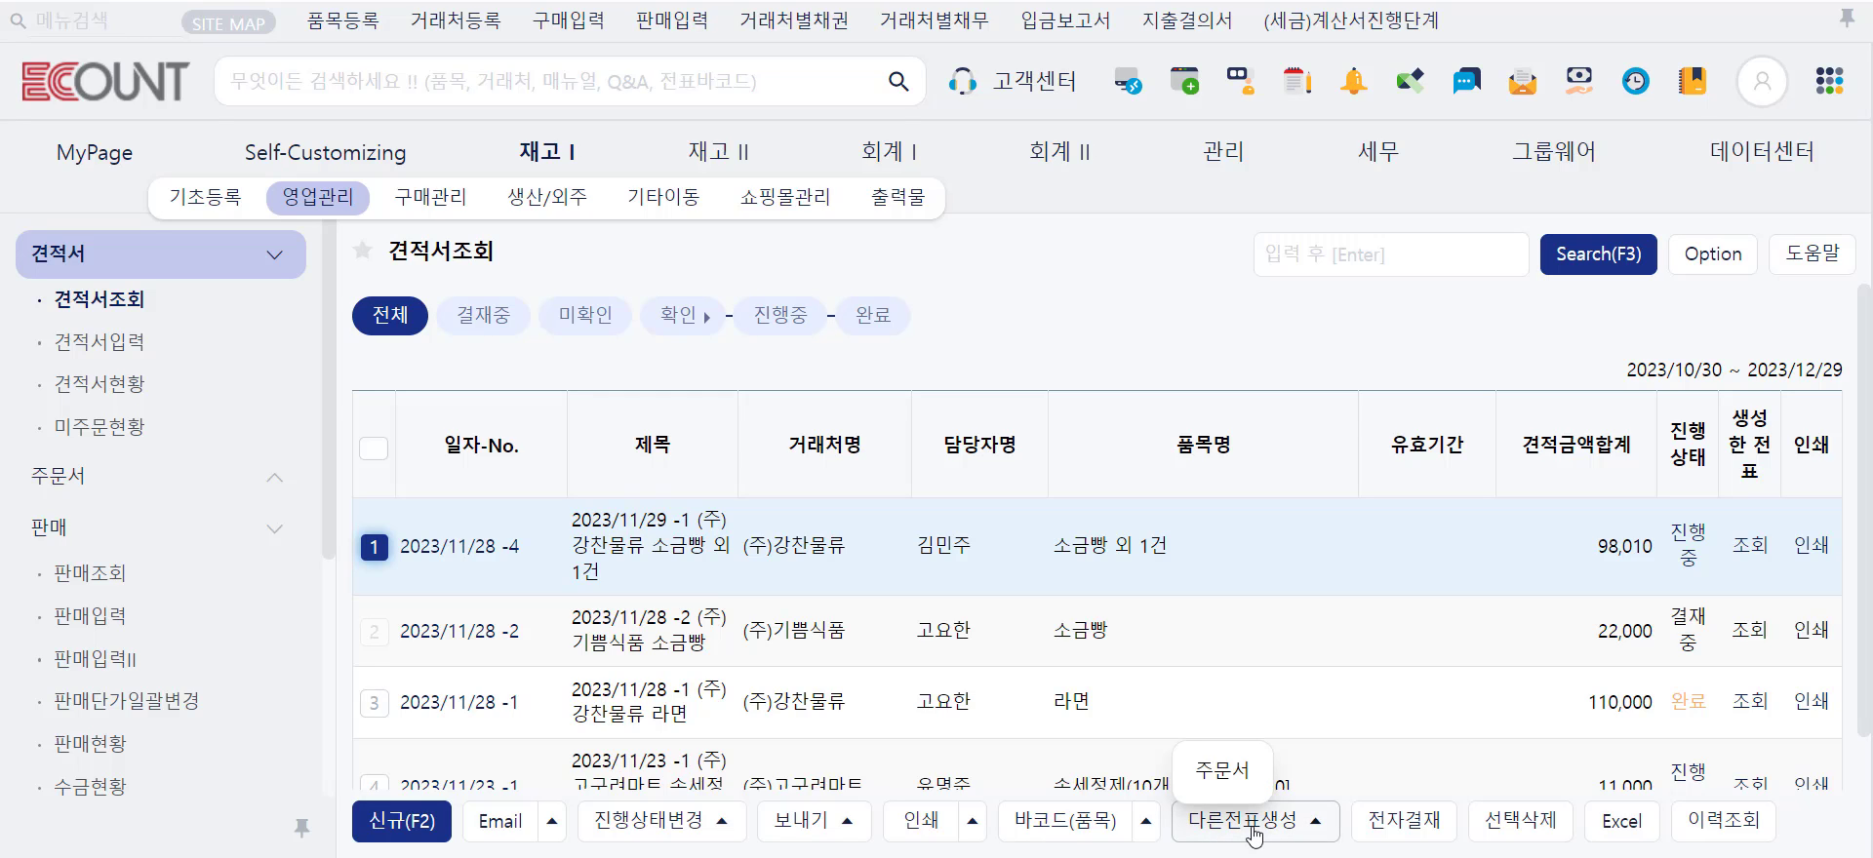
{"action": "left_click", "coordinate": [1222, 770]}
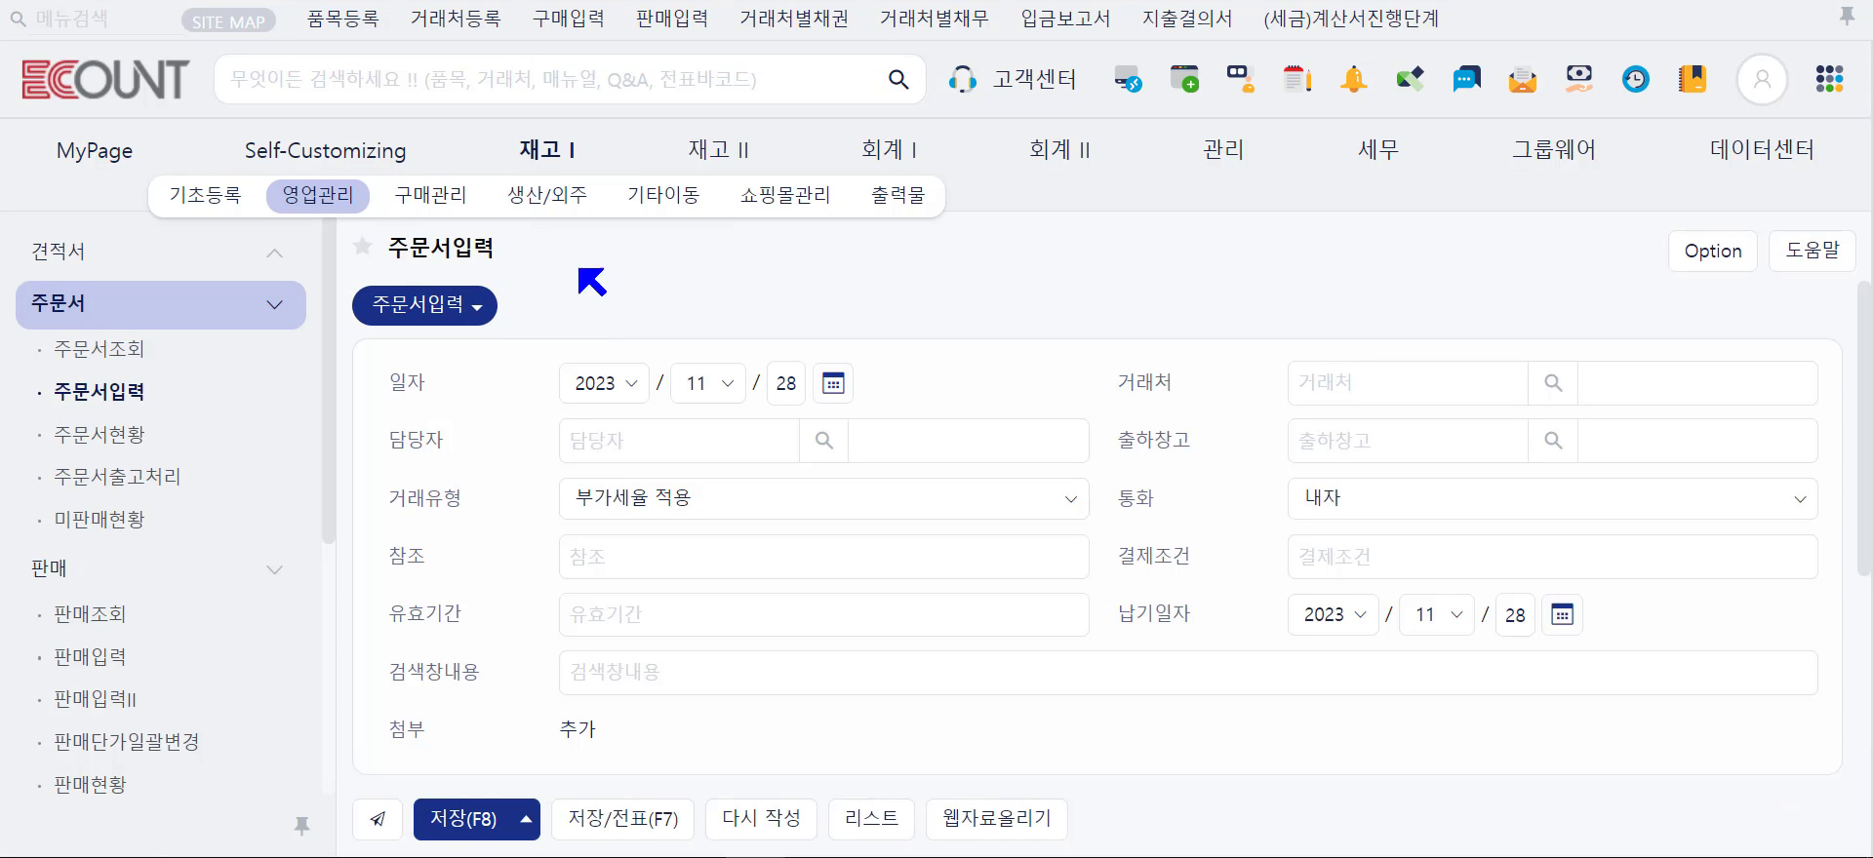
- Load the 소금빵 외 1건 quotation into the item lines of the new 주문서 with 잔량적용
{"action": "scroll", "coordinate": [703, 322], "scroll_direction": "down", "scroll_amount": 4}
{"action": "left_click", "coordinate": [904, 456]}
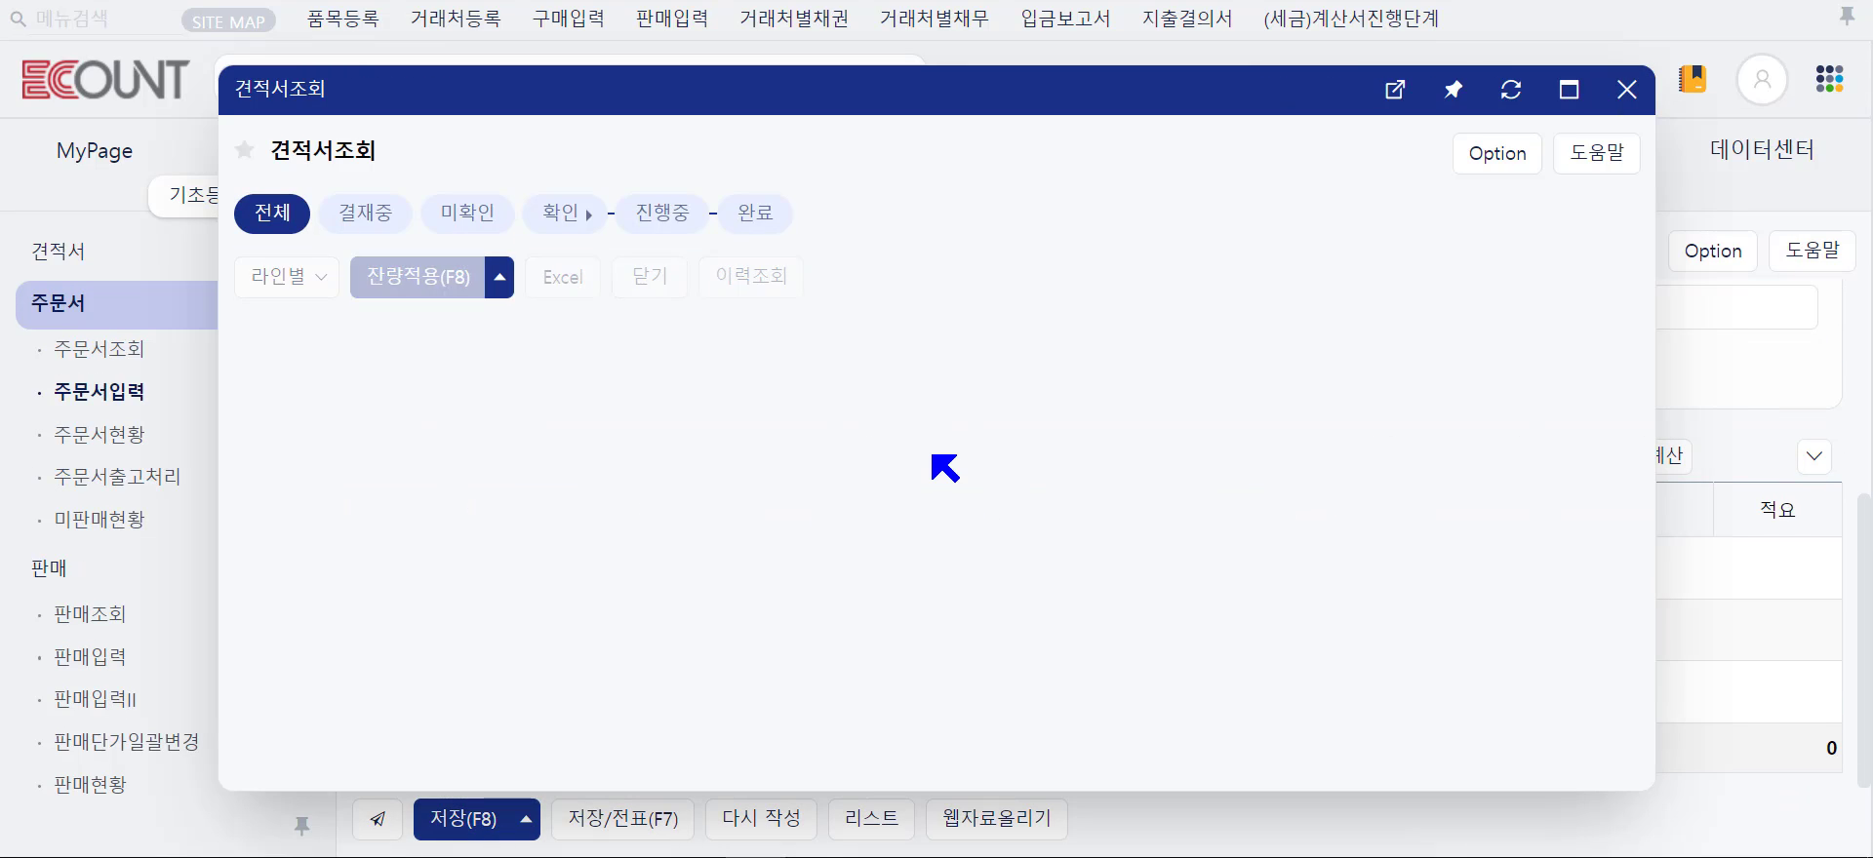
{"action": "left_click", "coordinate": [256, 448]}
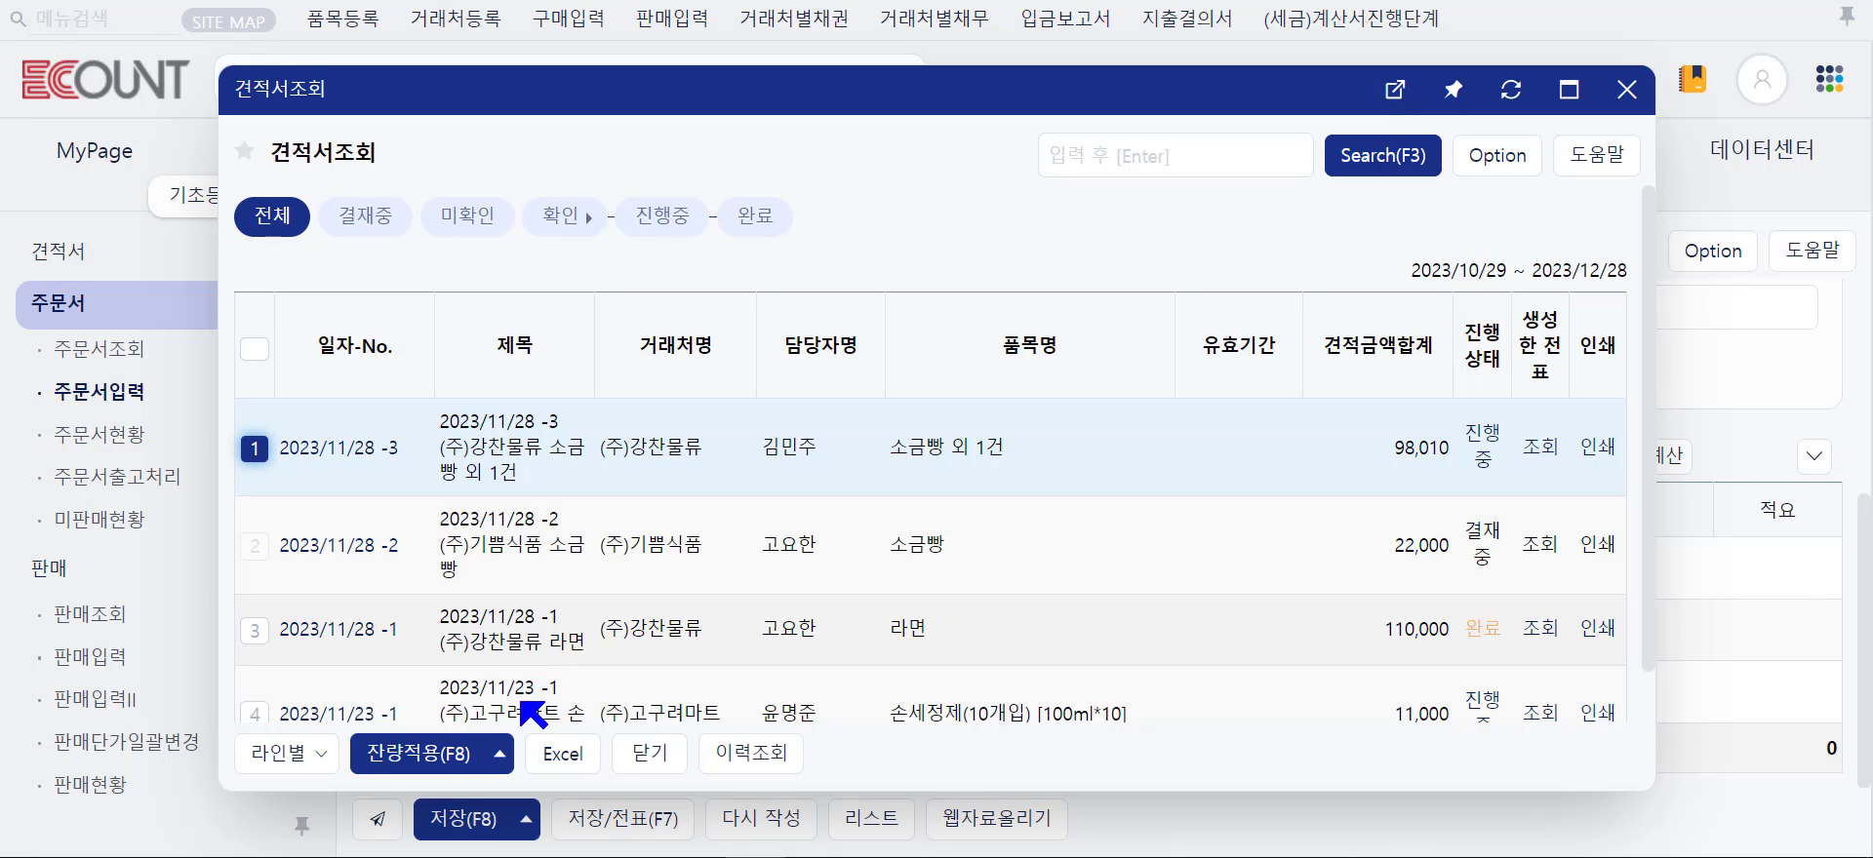
{"action": "left_click", "coordinate": [444, 761]}
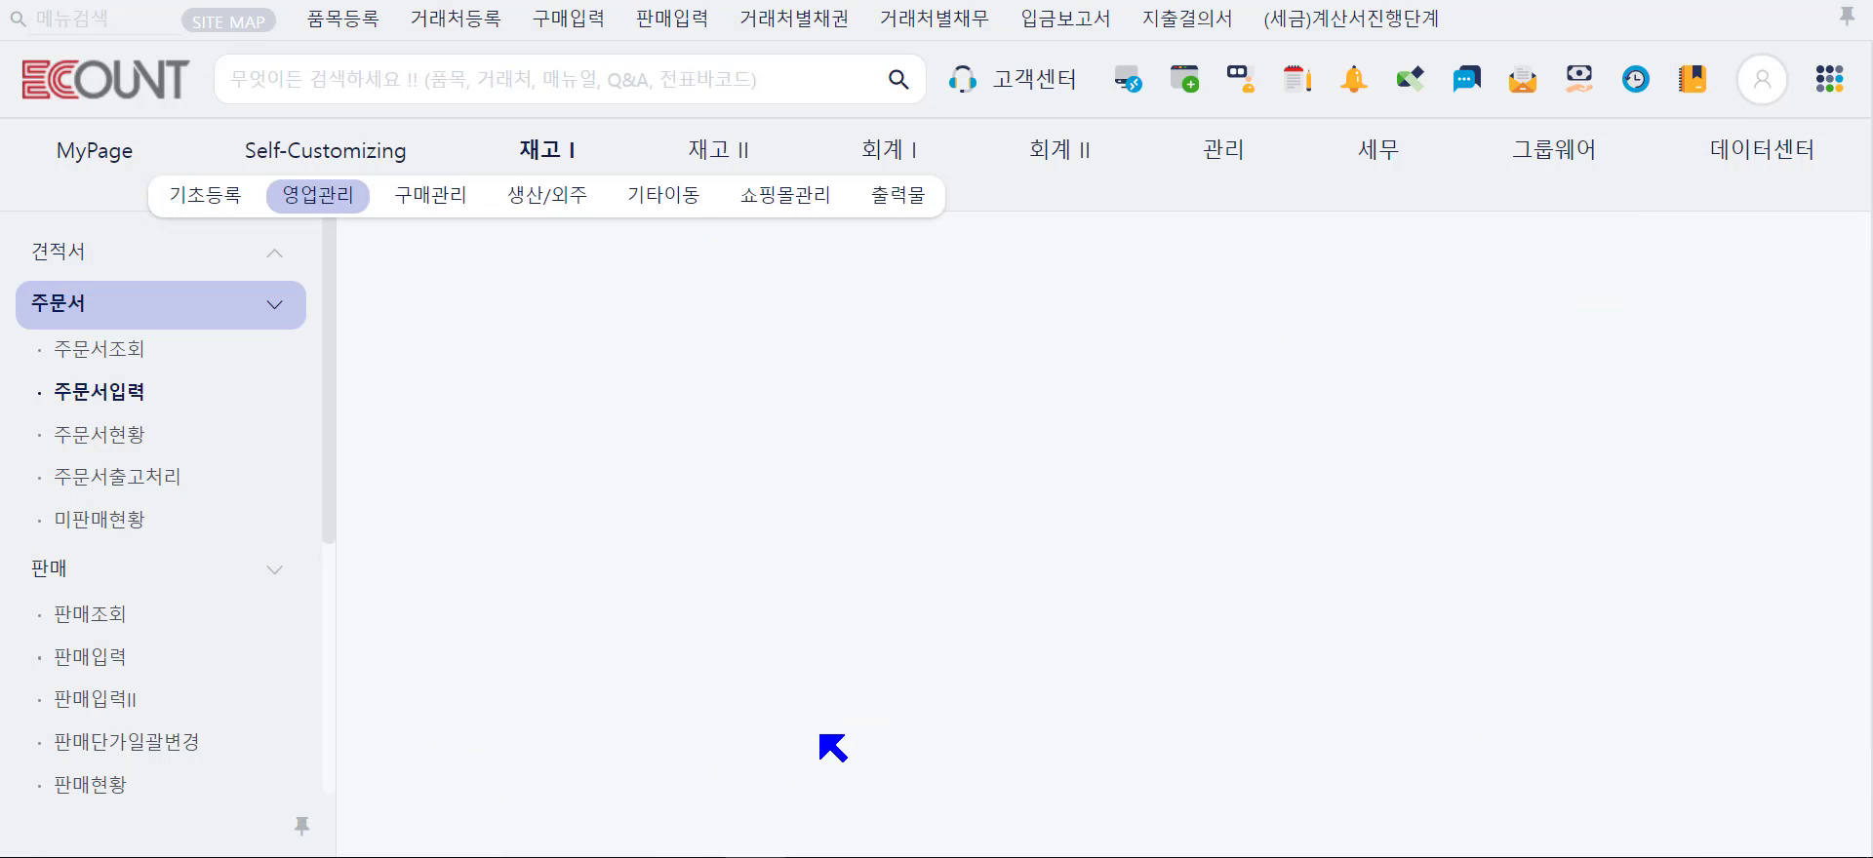
- Set the 소금빵 quantity to 5 in the 주문서 and save the order
{"action": "left_click", "coordinate": [979, 450]}
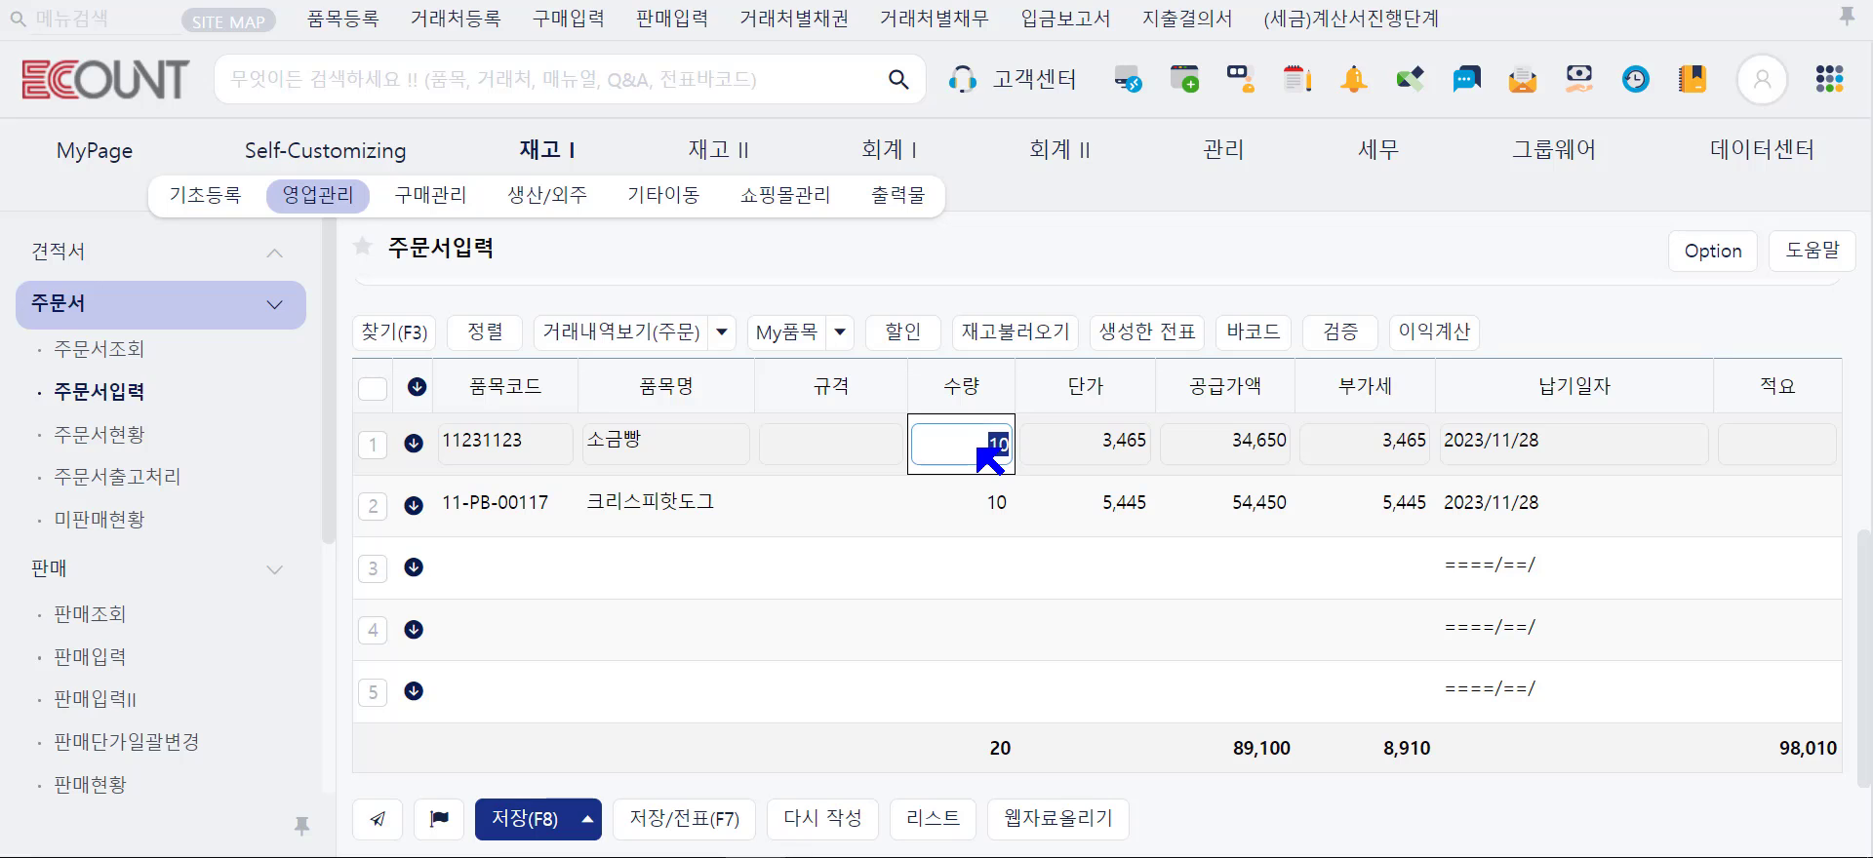
{"action": "type", "text": "5"}
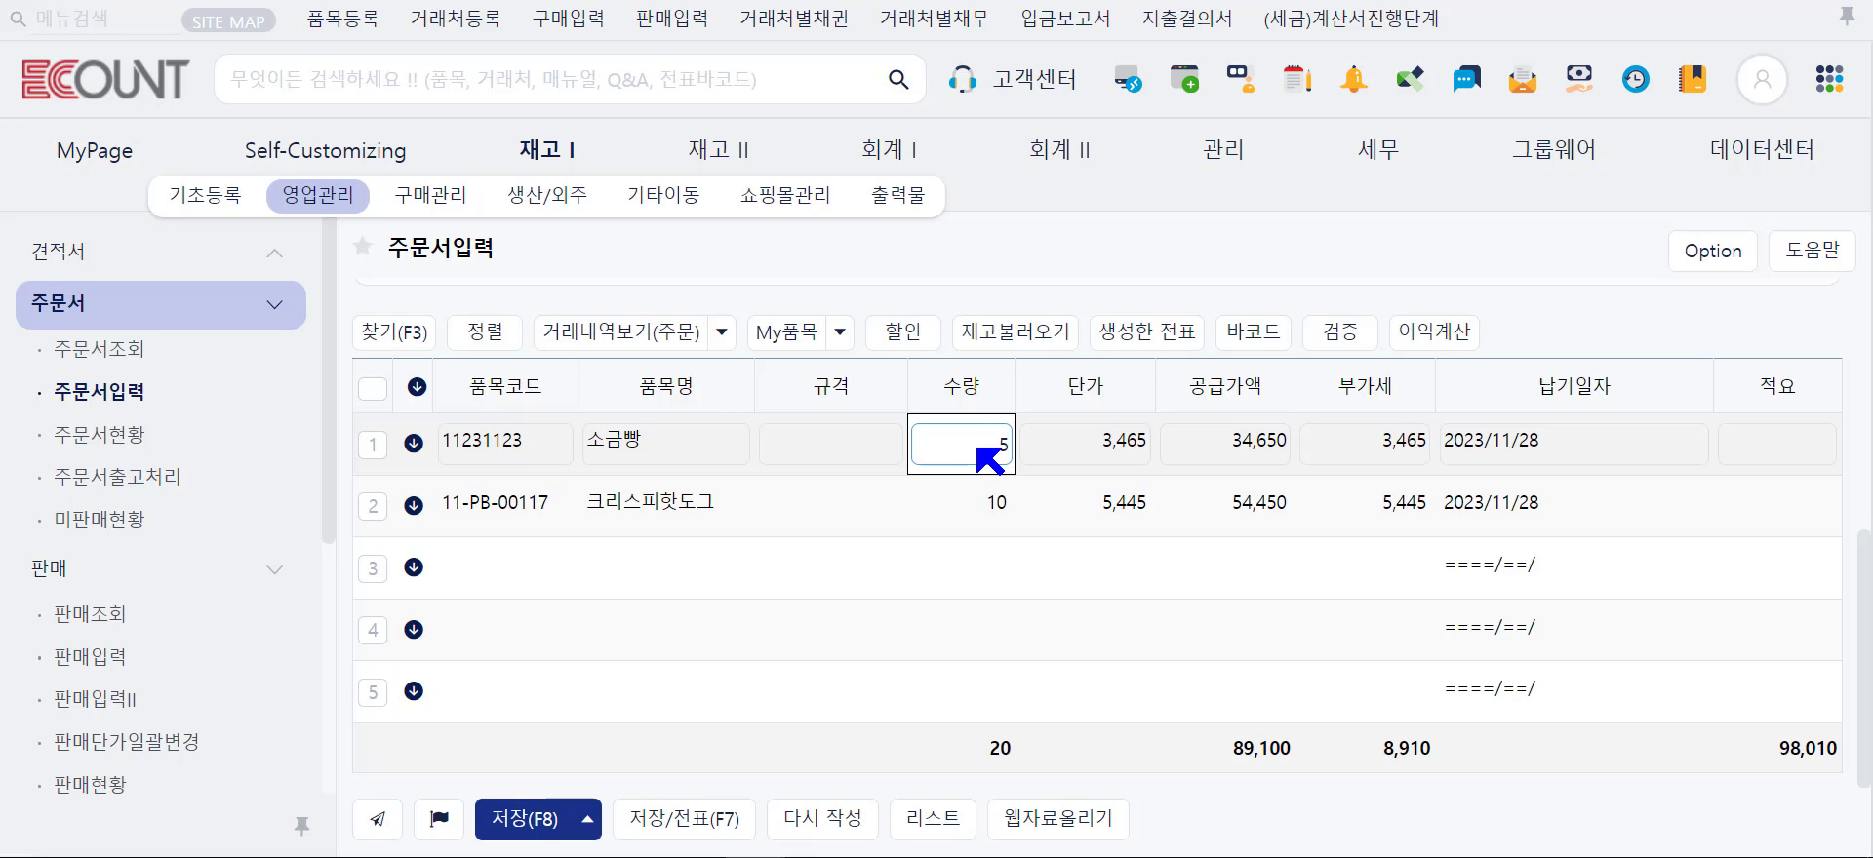
{"action": "left_click", "coordinate": [517, 819]}
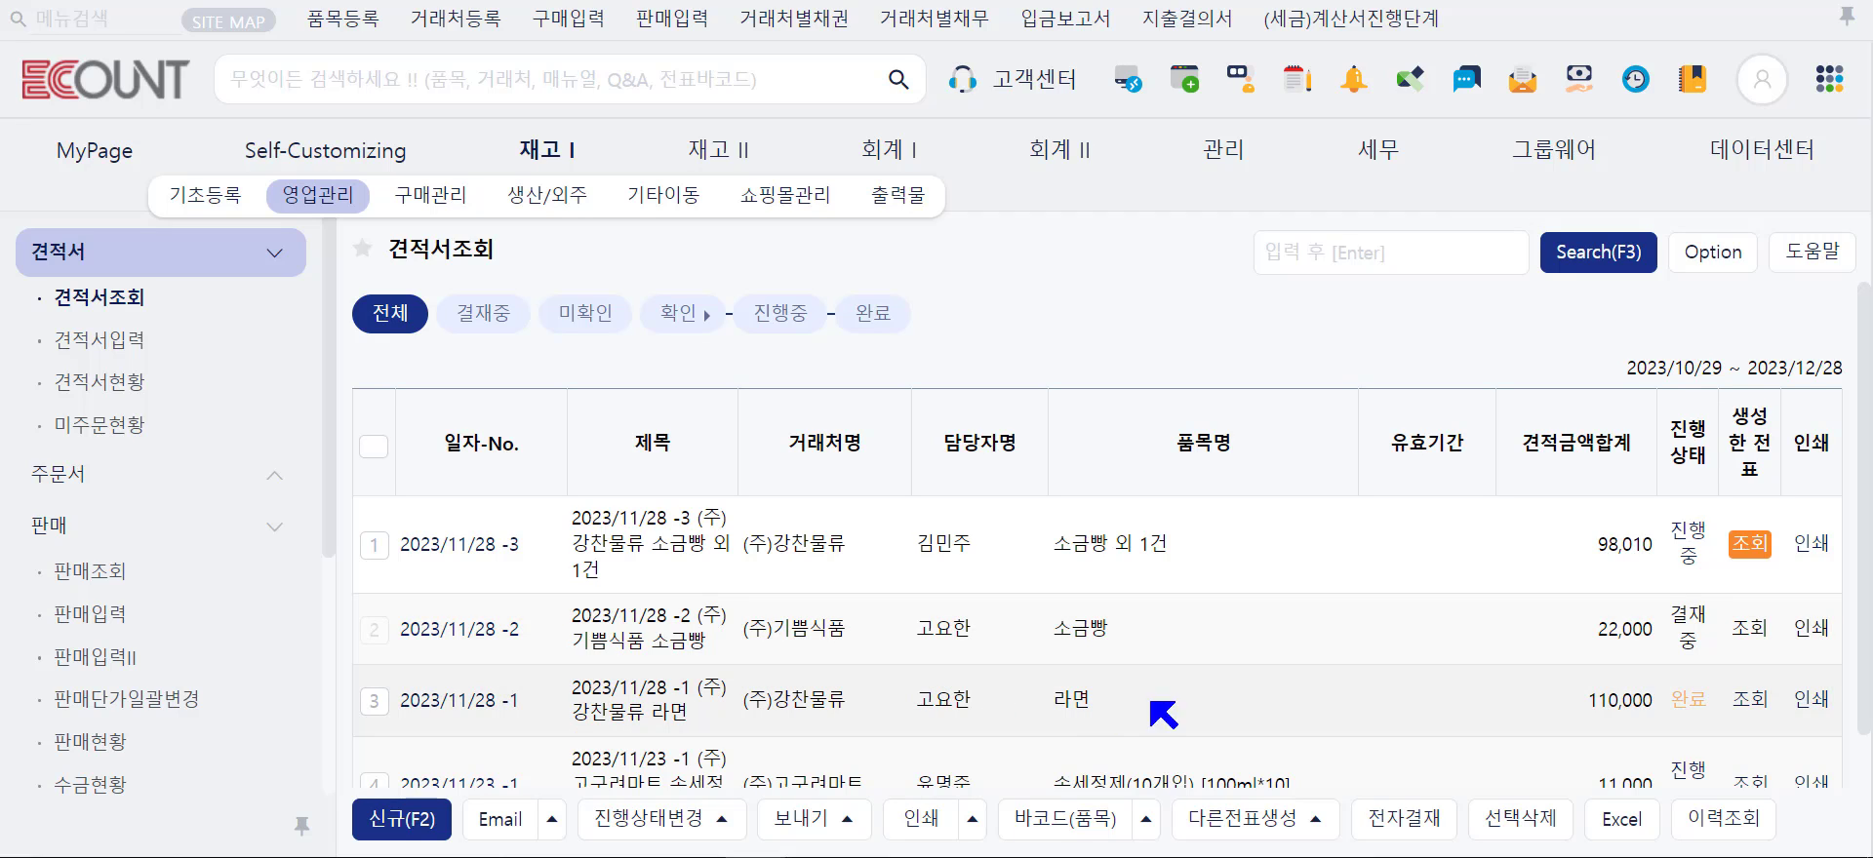
- Check the slips generated from the 소금빵 외 1건 quotation, and run the 미주문현황 report by 라인별
{"action": "left_click", "coordinate": [1746, 546]}
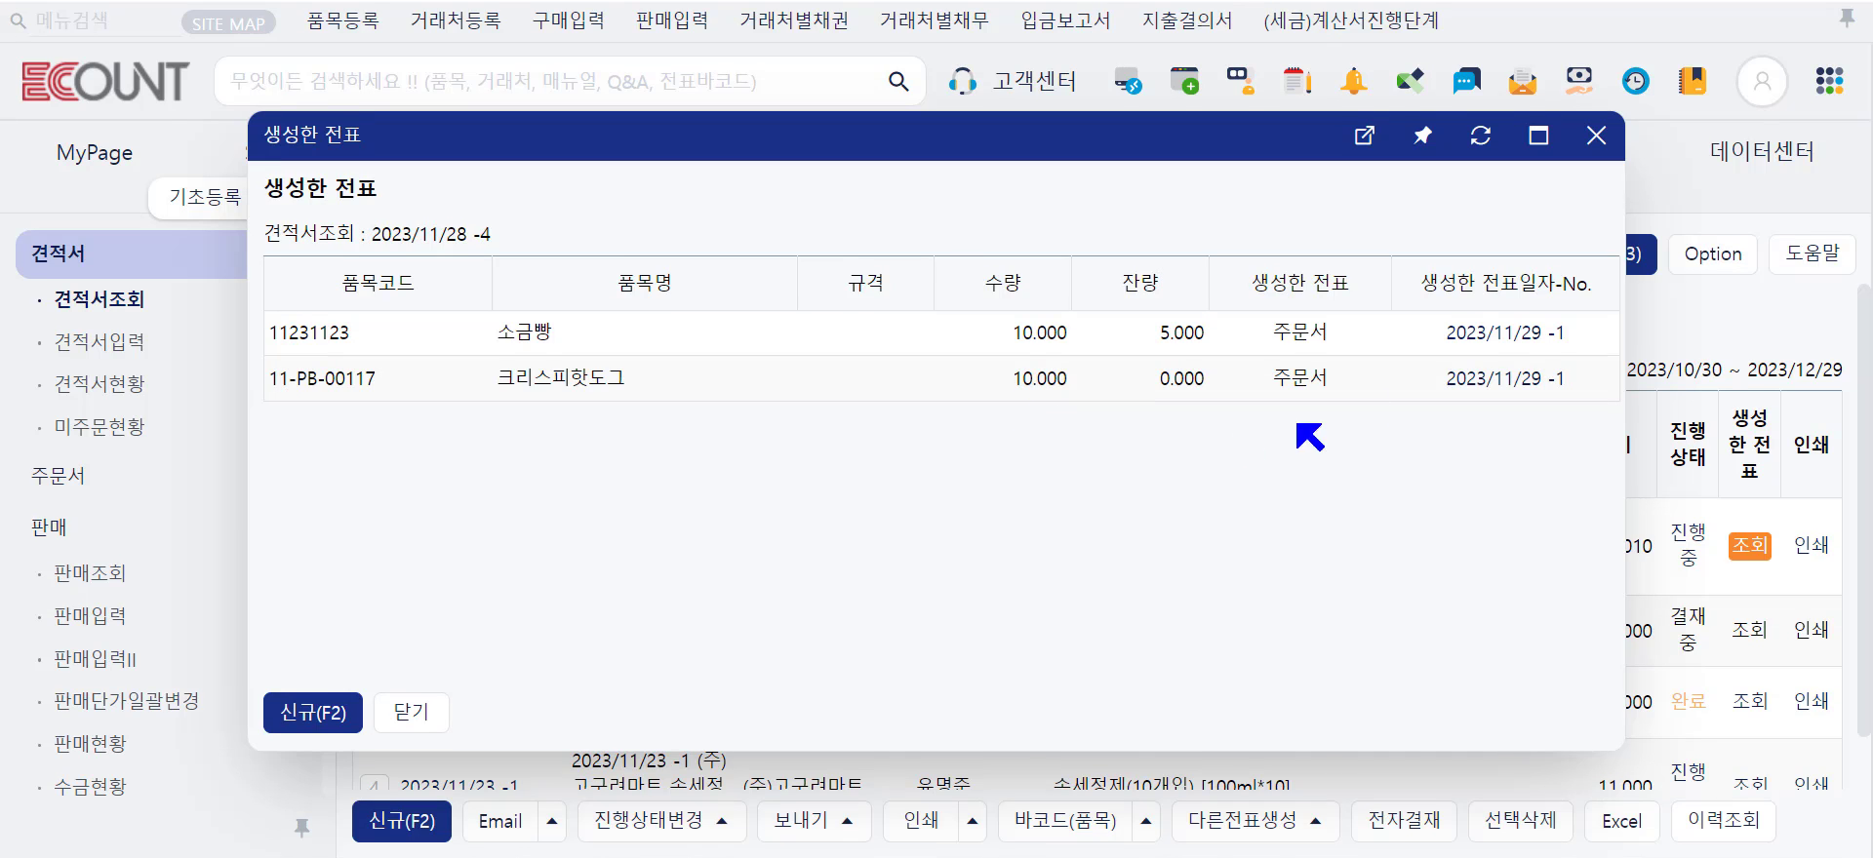
{"action": "left_click", "coordinate": [1596, 136]}
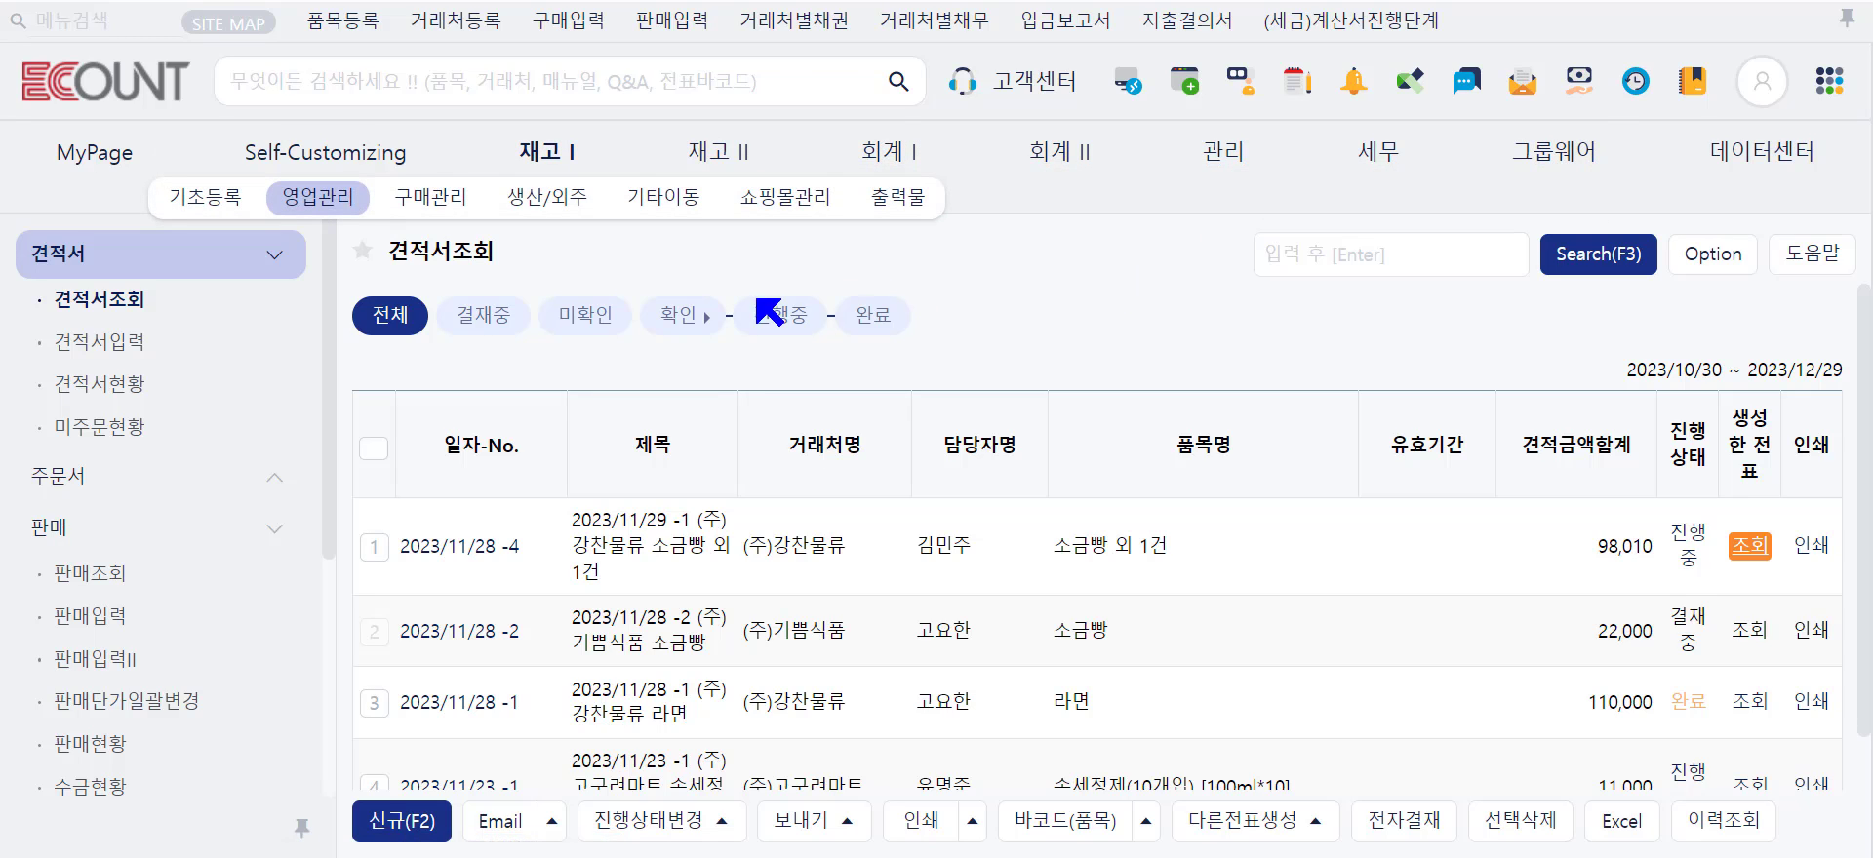
{"action": "left_click", "coordinate": [129, 429]}
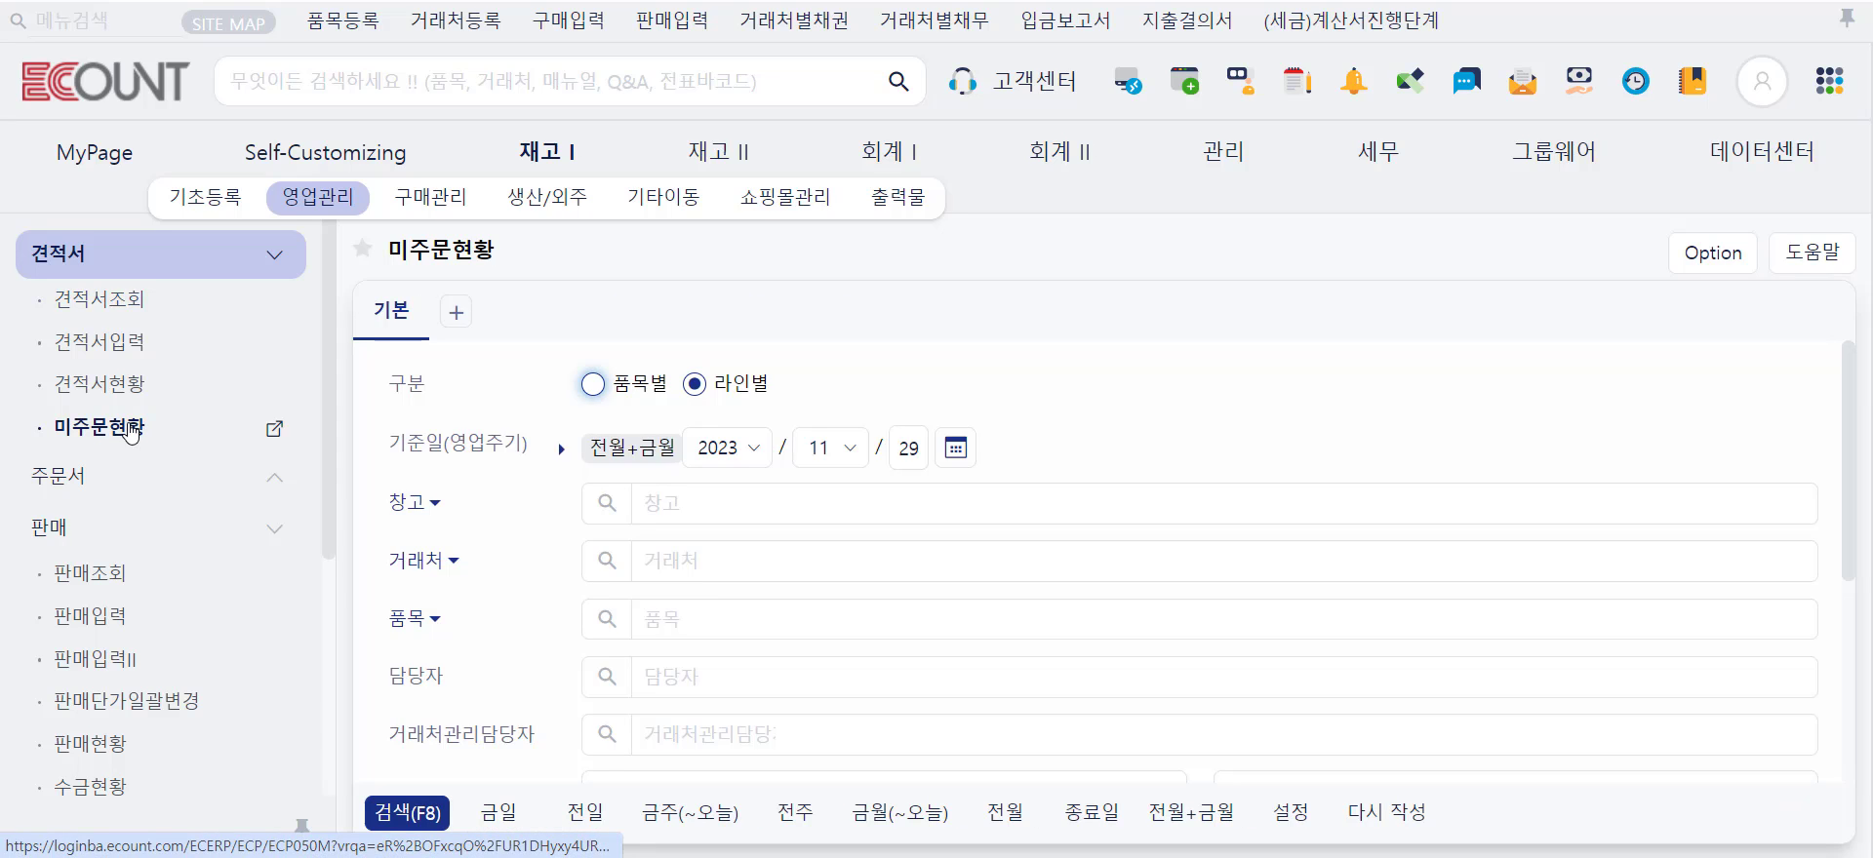
{"action": "left_click", "coordinate": [415, 815]}
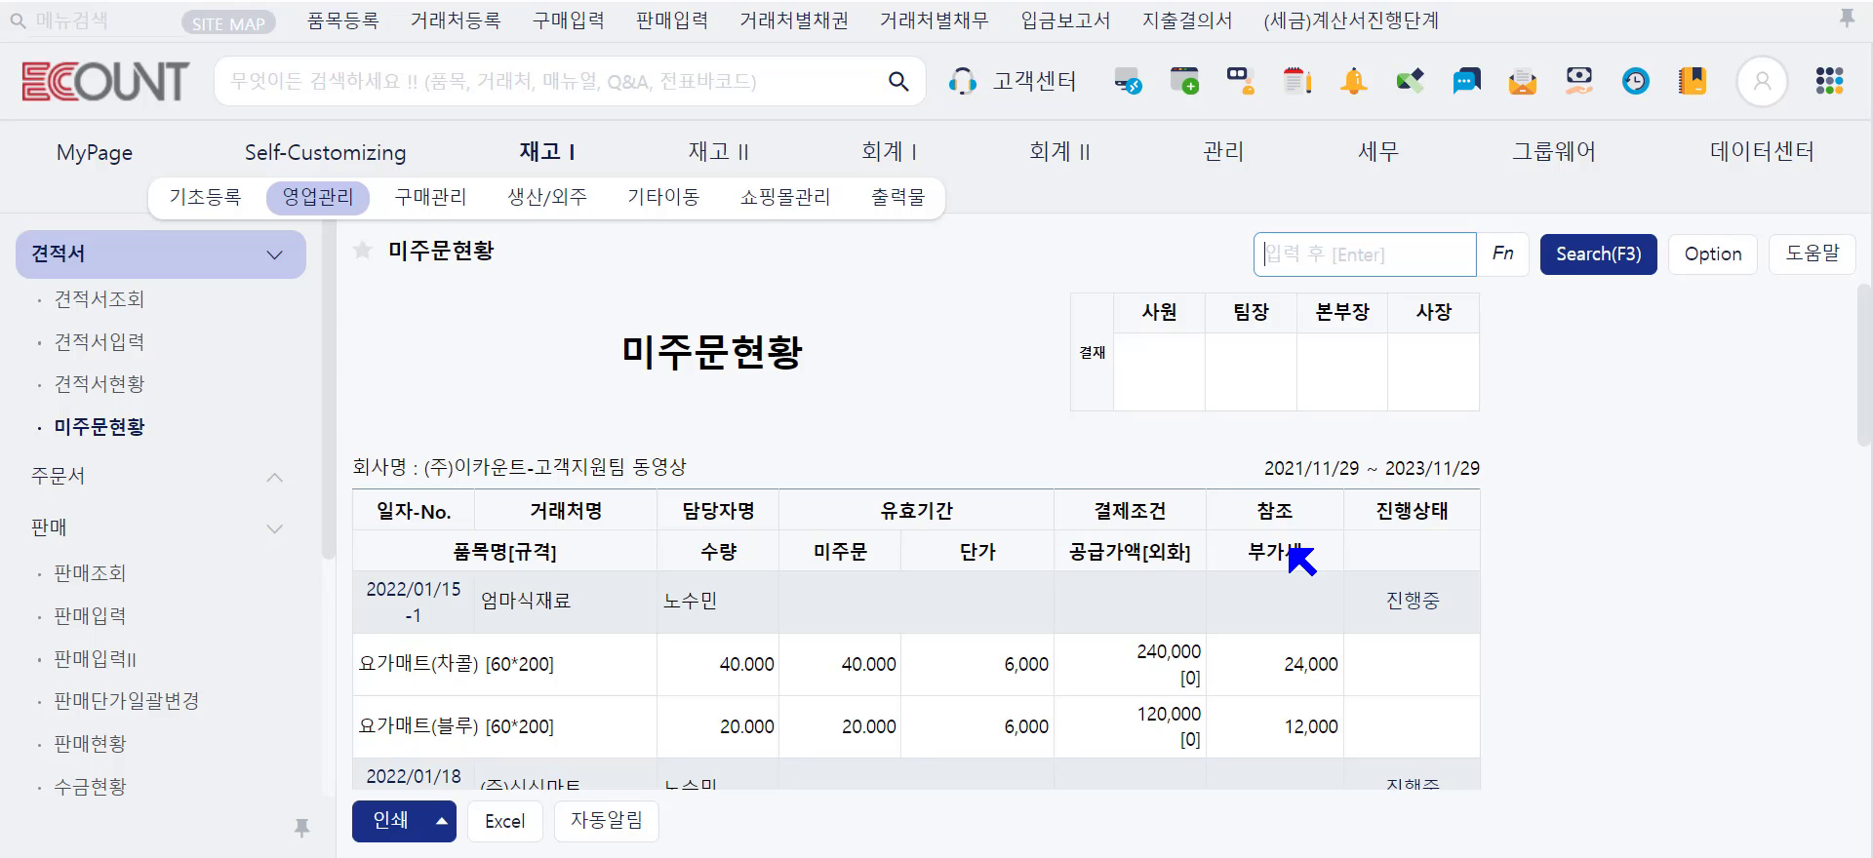
- Run the 견적서현황 report by 라인별 for 2023/11/25 to 2023/11/29
{"action": "left_click", "coordinate": [137, 387]}
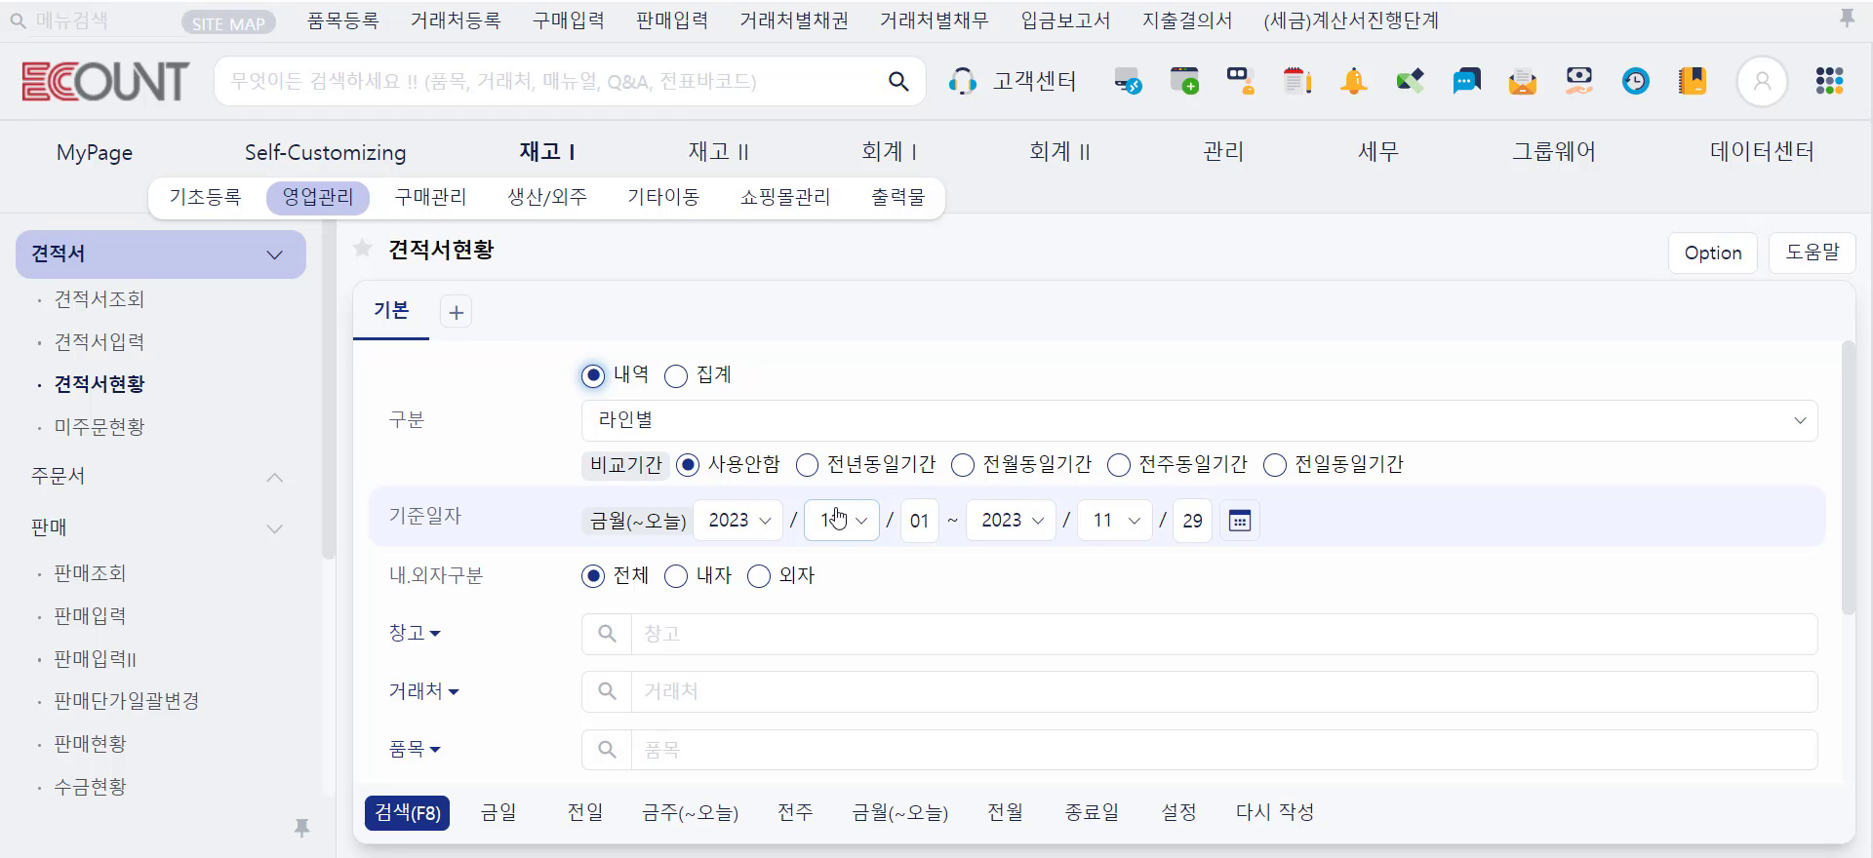
{"action": "left_click", "coordinate": [920, 519]}
{"action": "type", "text": "25"}
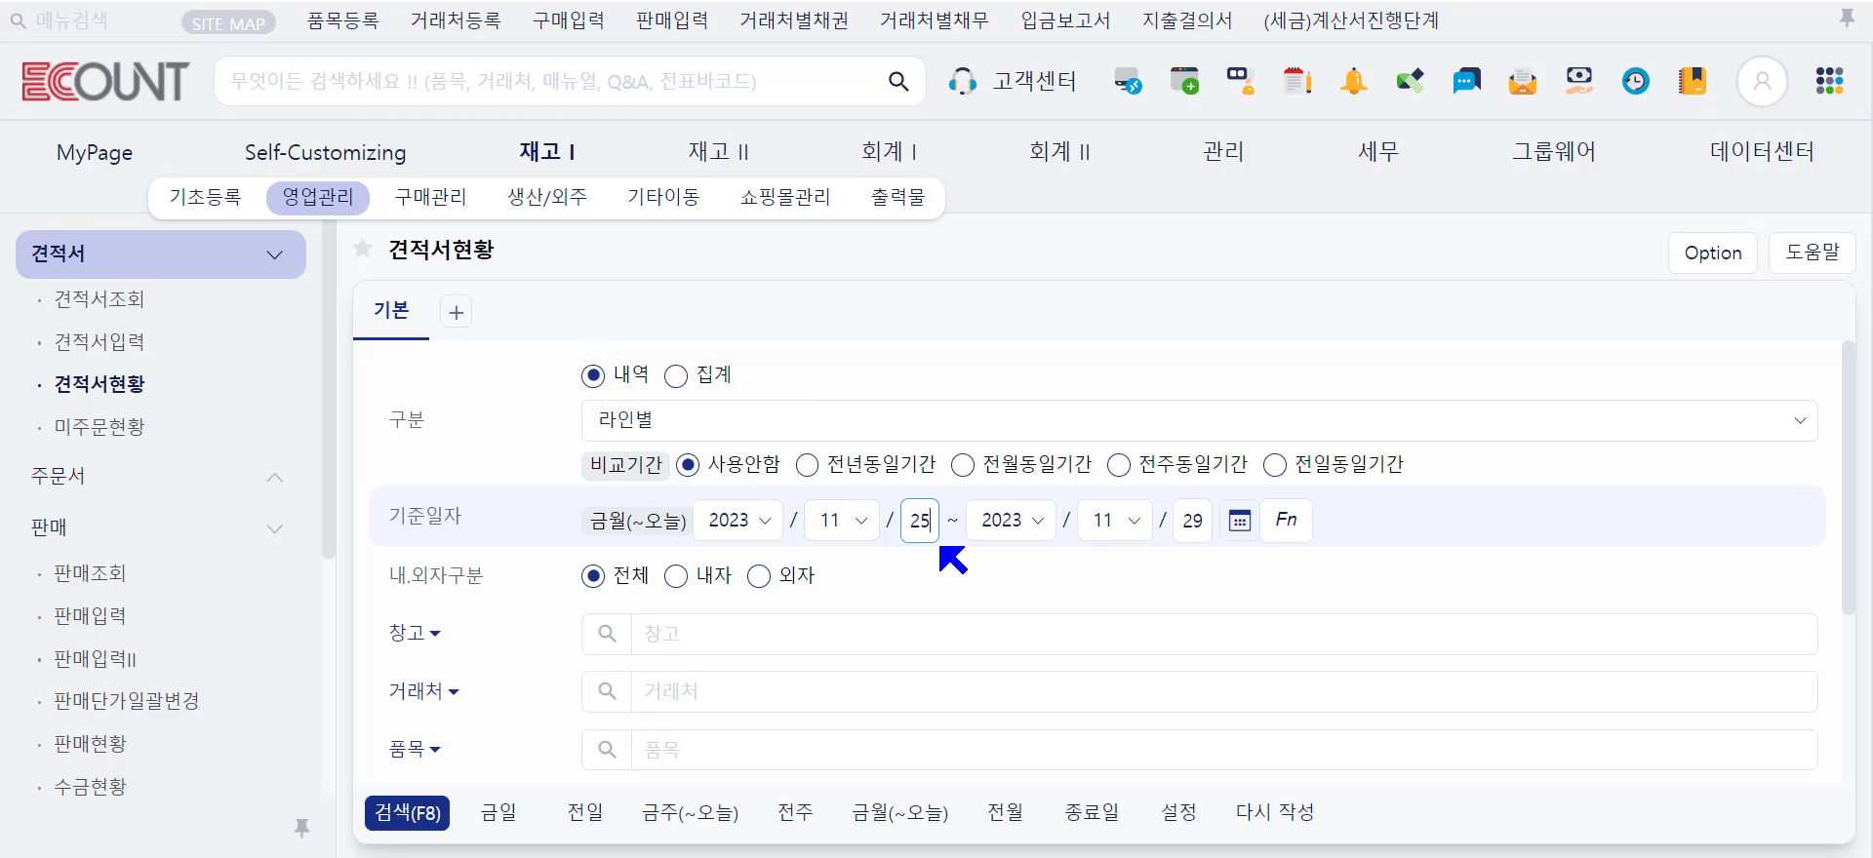
{"action": "left_click", "coordinate": [438, 816]}
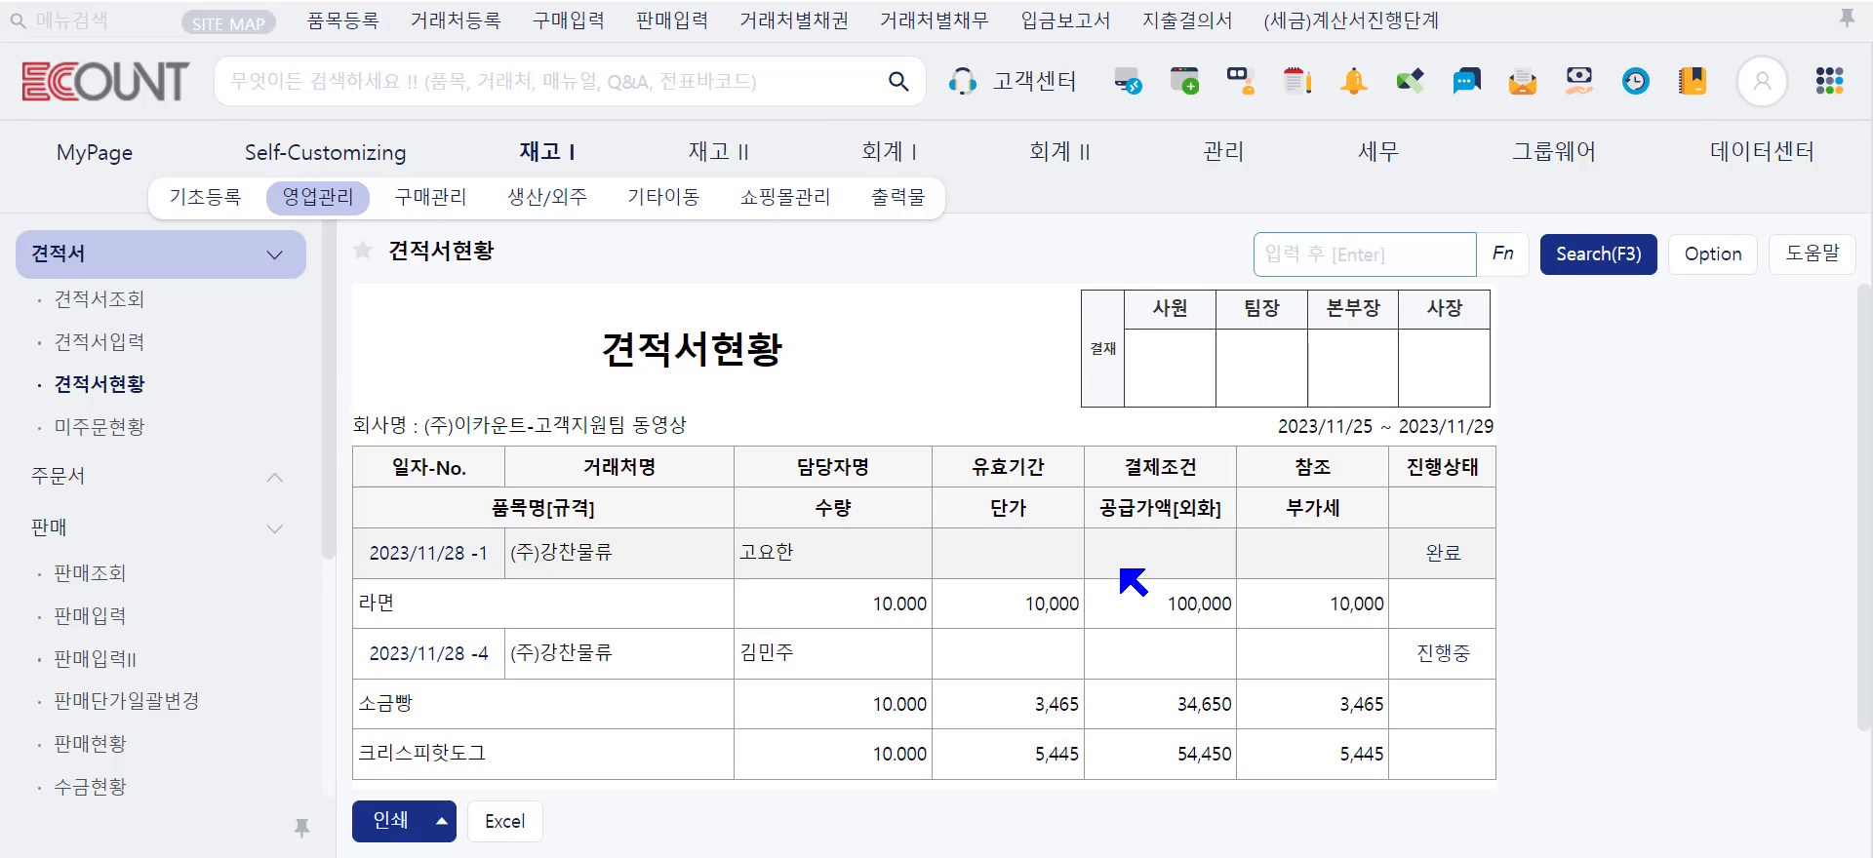
- Open the 출력물 form settings for the 견적서현황 report
{"action": "left_click", "coordinate": [1714, 255]}
{"action": "mouse_move", "coordinate": [1671, 361]}
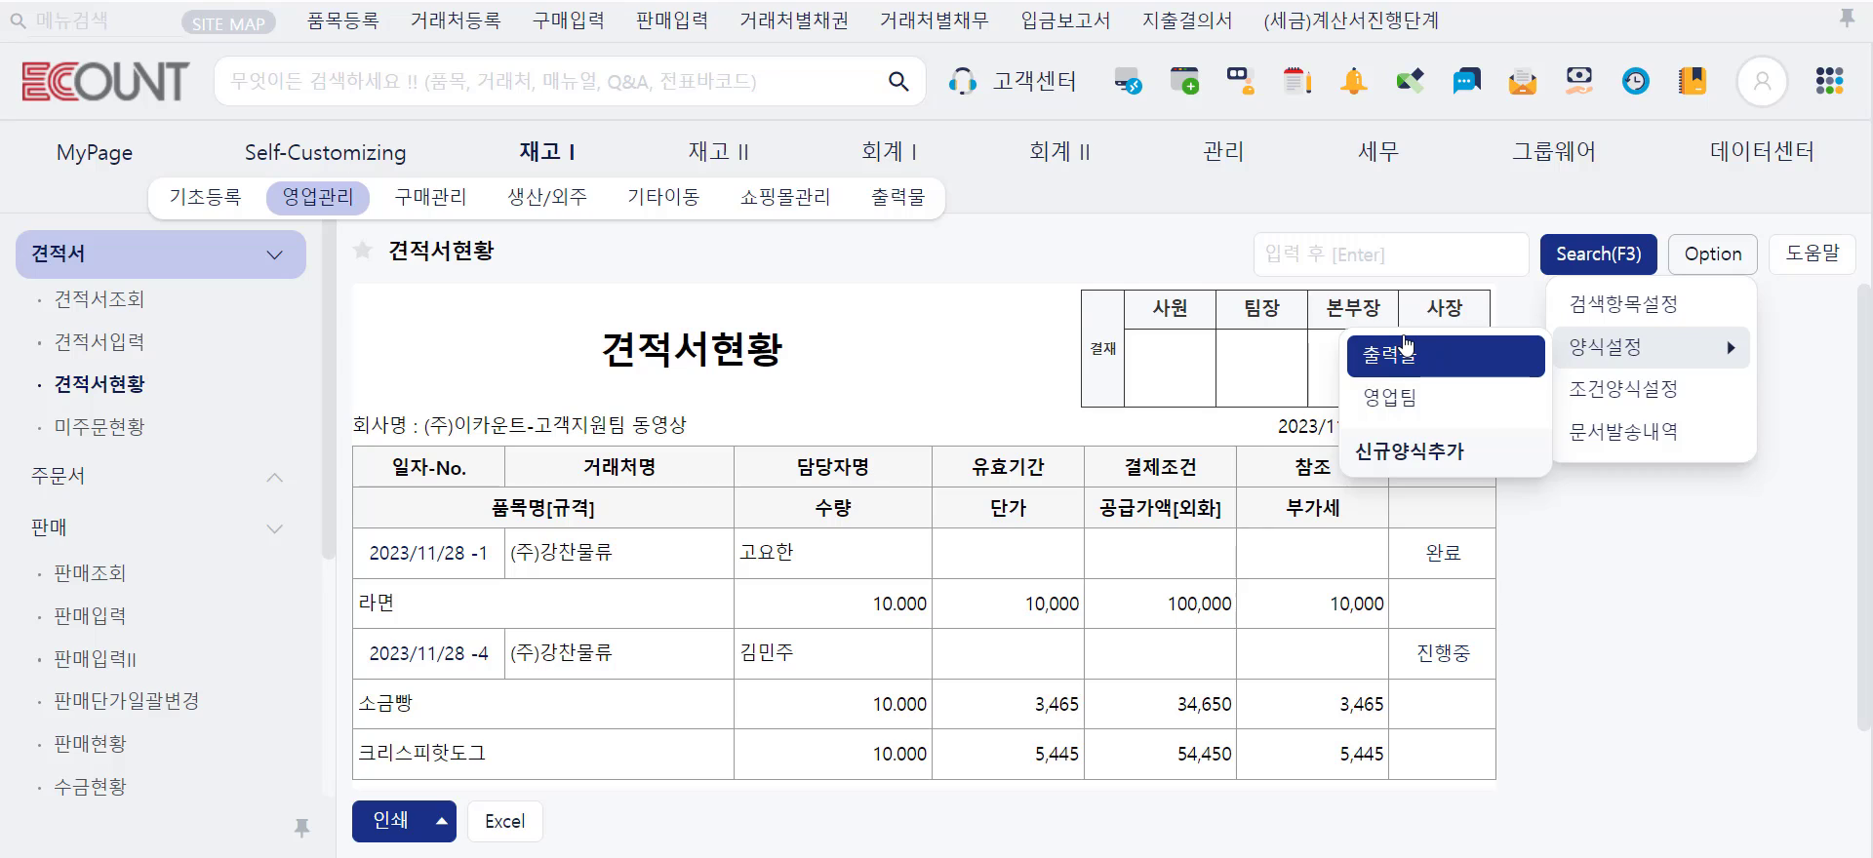
{"action": "left_click", "coordinate": [1405, 349]}
- Expand the 견적서현황 search conditions and examine the additional filters down to 진행상태
{"action": "left_click", "coordinate": [1600, 256]}
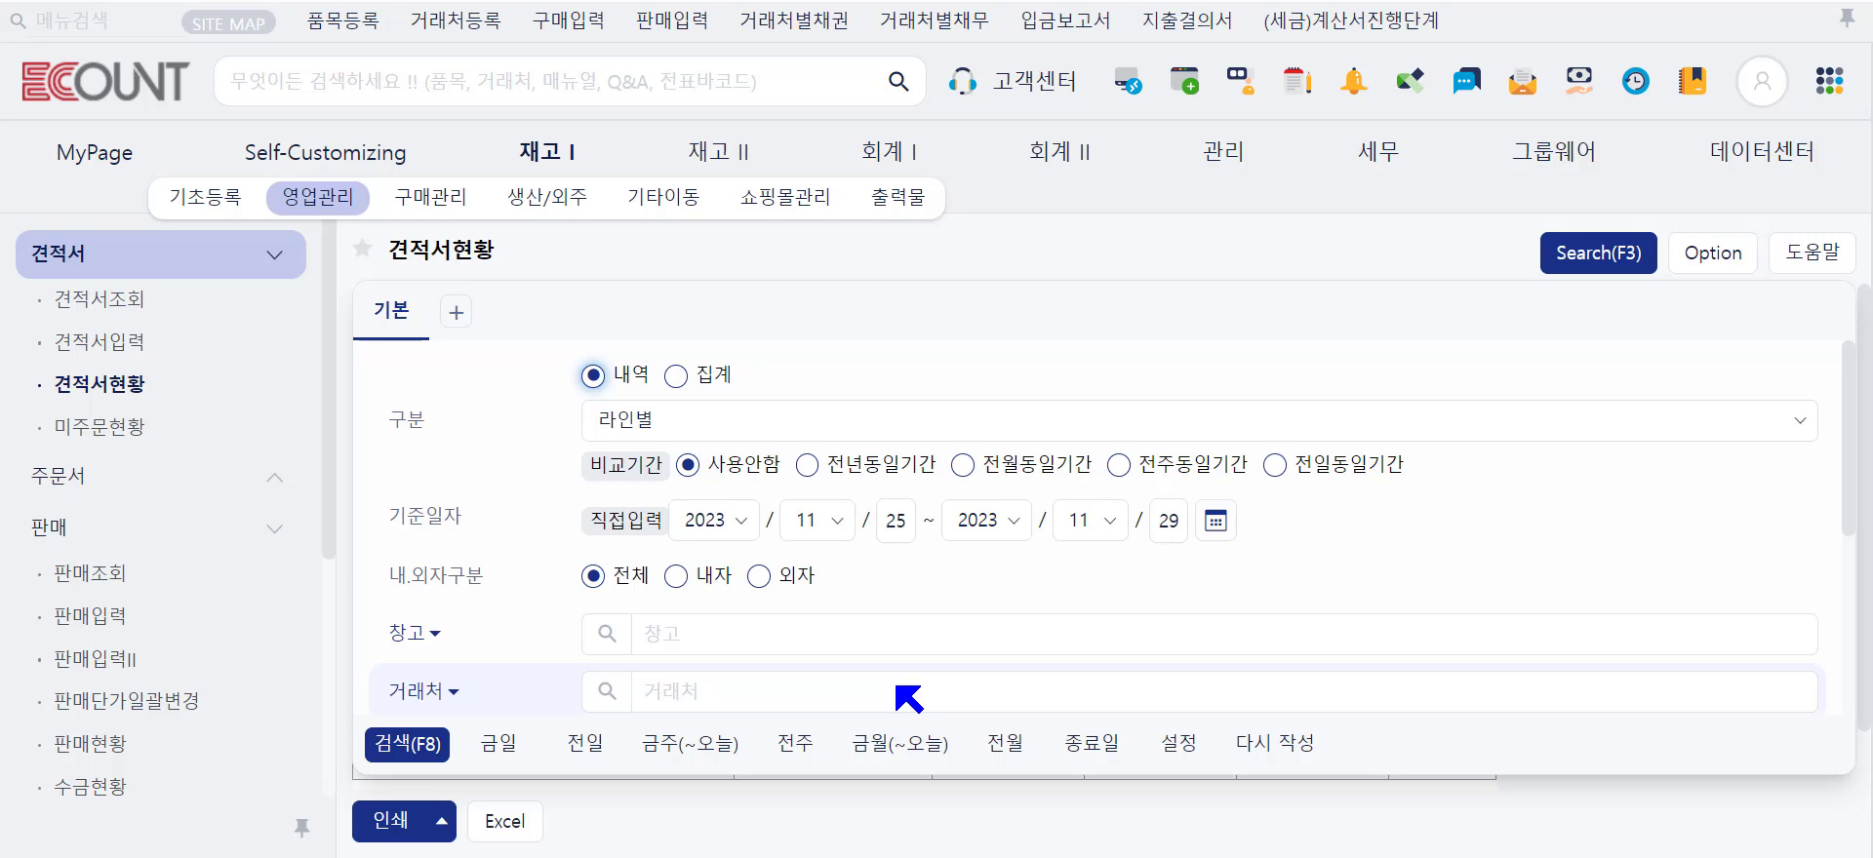
{"action": "scroll", "coordinate": [909, 698], "scroll_direction": "down", "scroll_amount": 3}
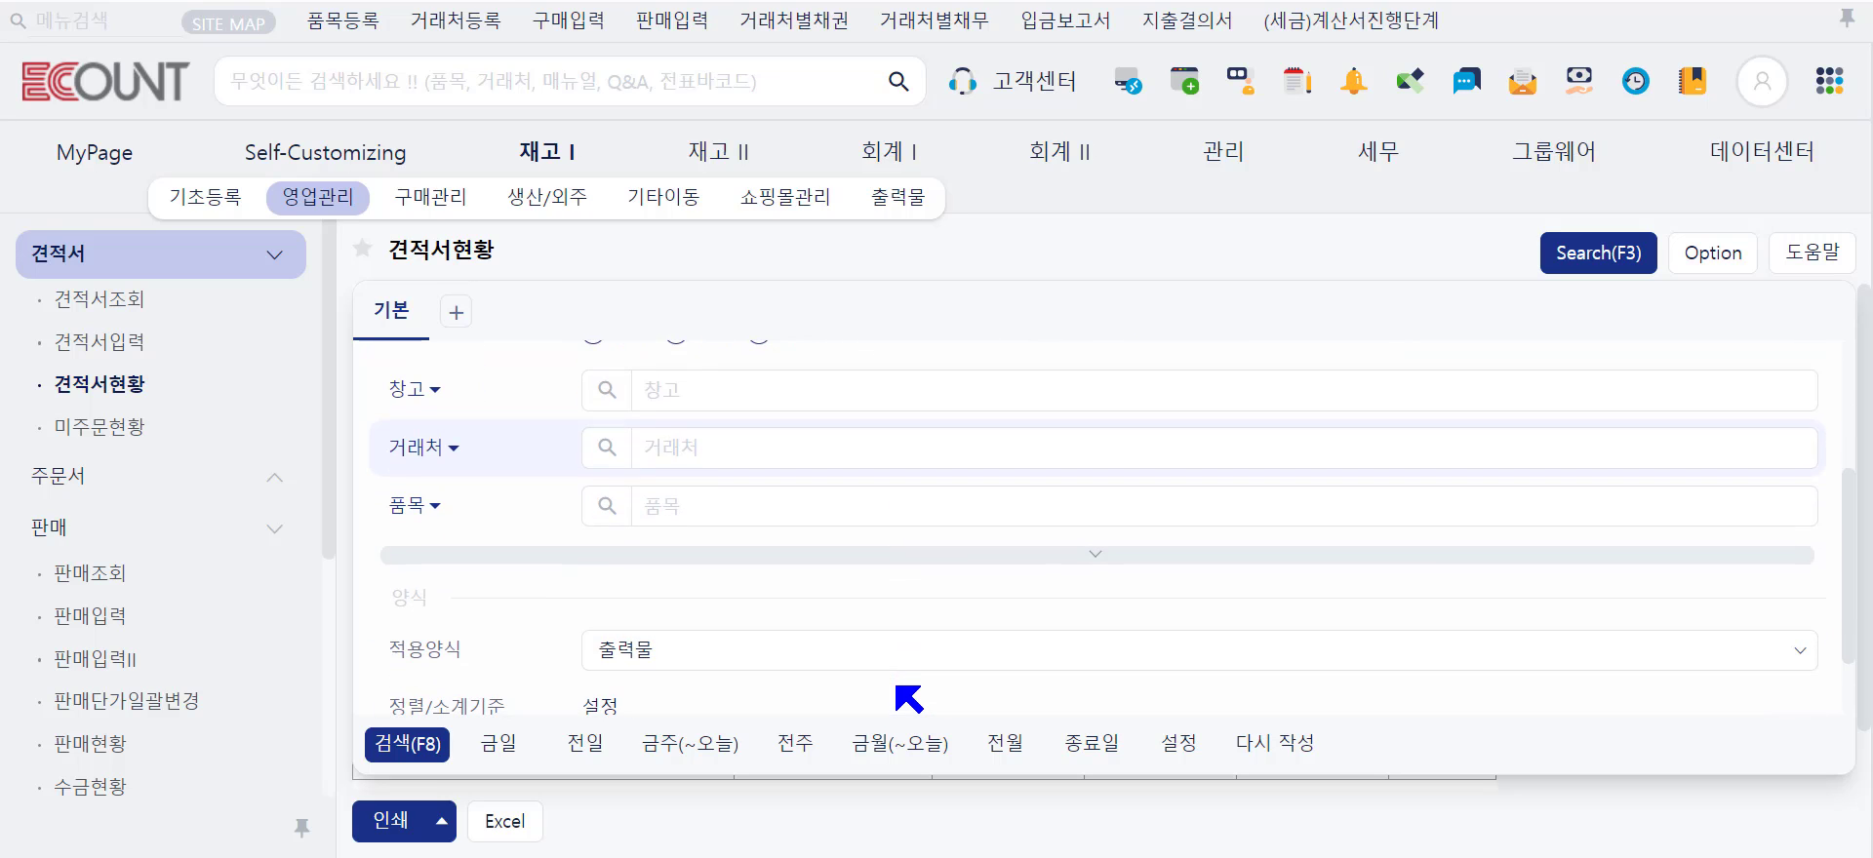
{"action": "left_click", "coordinate": [1080, 555]}
{"action": "scroll", "coordinate": [951, 556], "scroll_direction": "down", "scroll_amount": 3}
{"action": "scroll", "coordinate": [1054, 624], "scroll_direction": "down", "scroll_amount": 3}
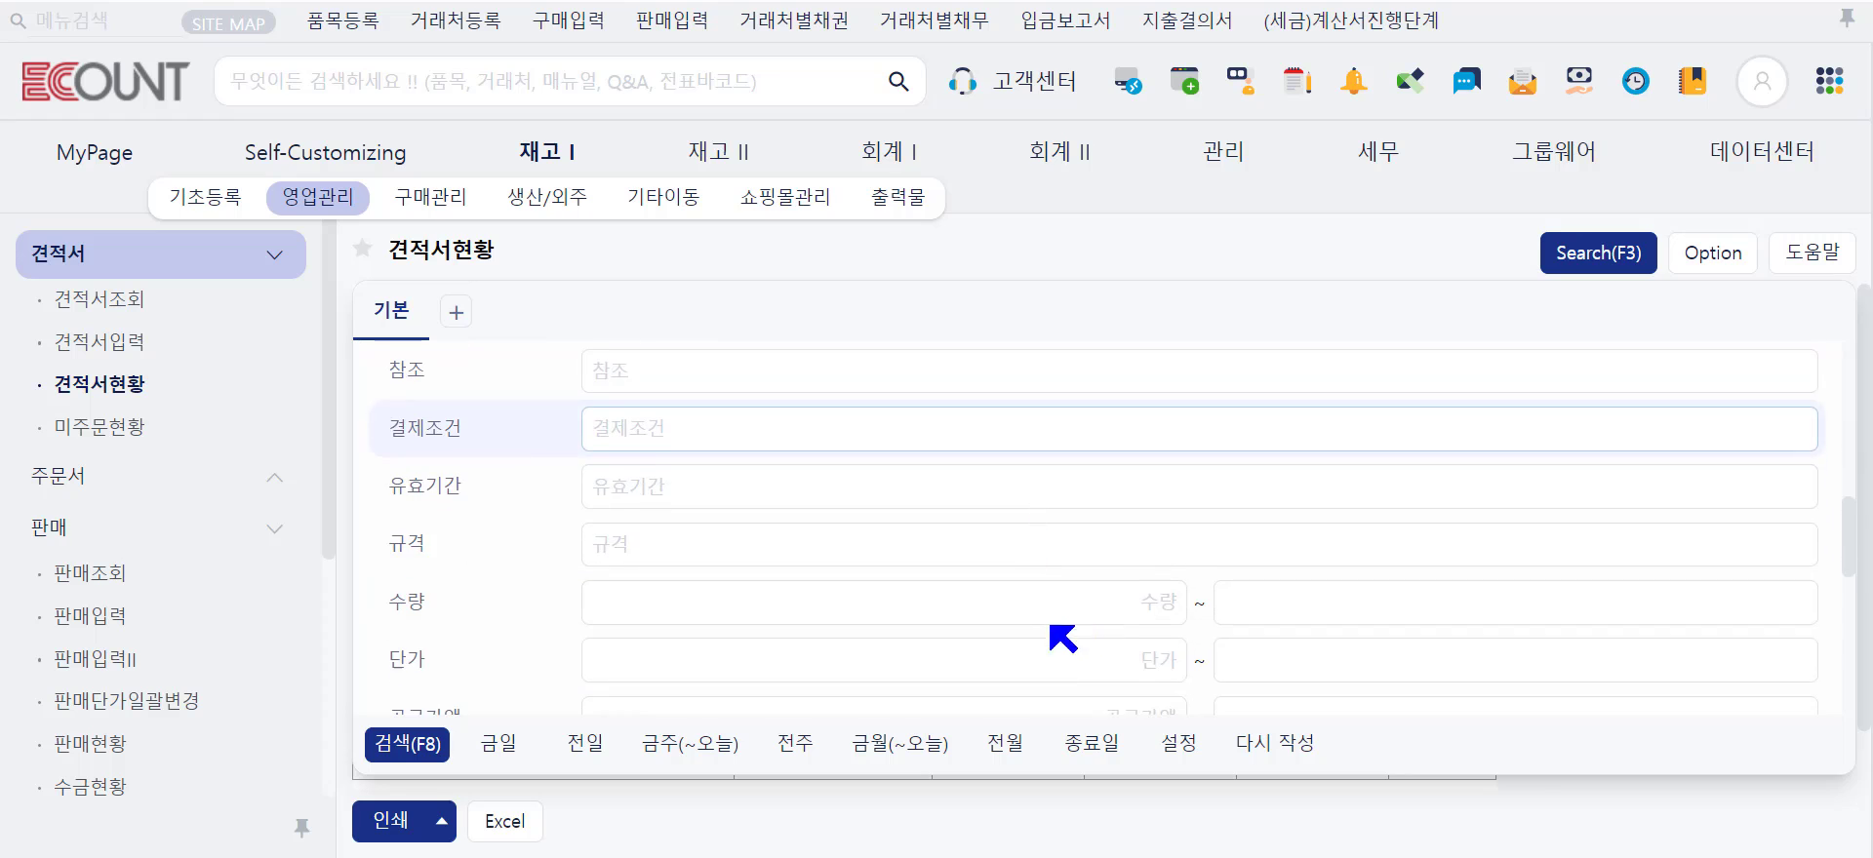
{"action": "scroll", "coordinate": [1045, 635], "scroll_direction": "down", "scroll_amount": 3}
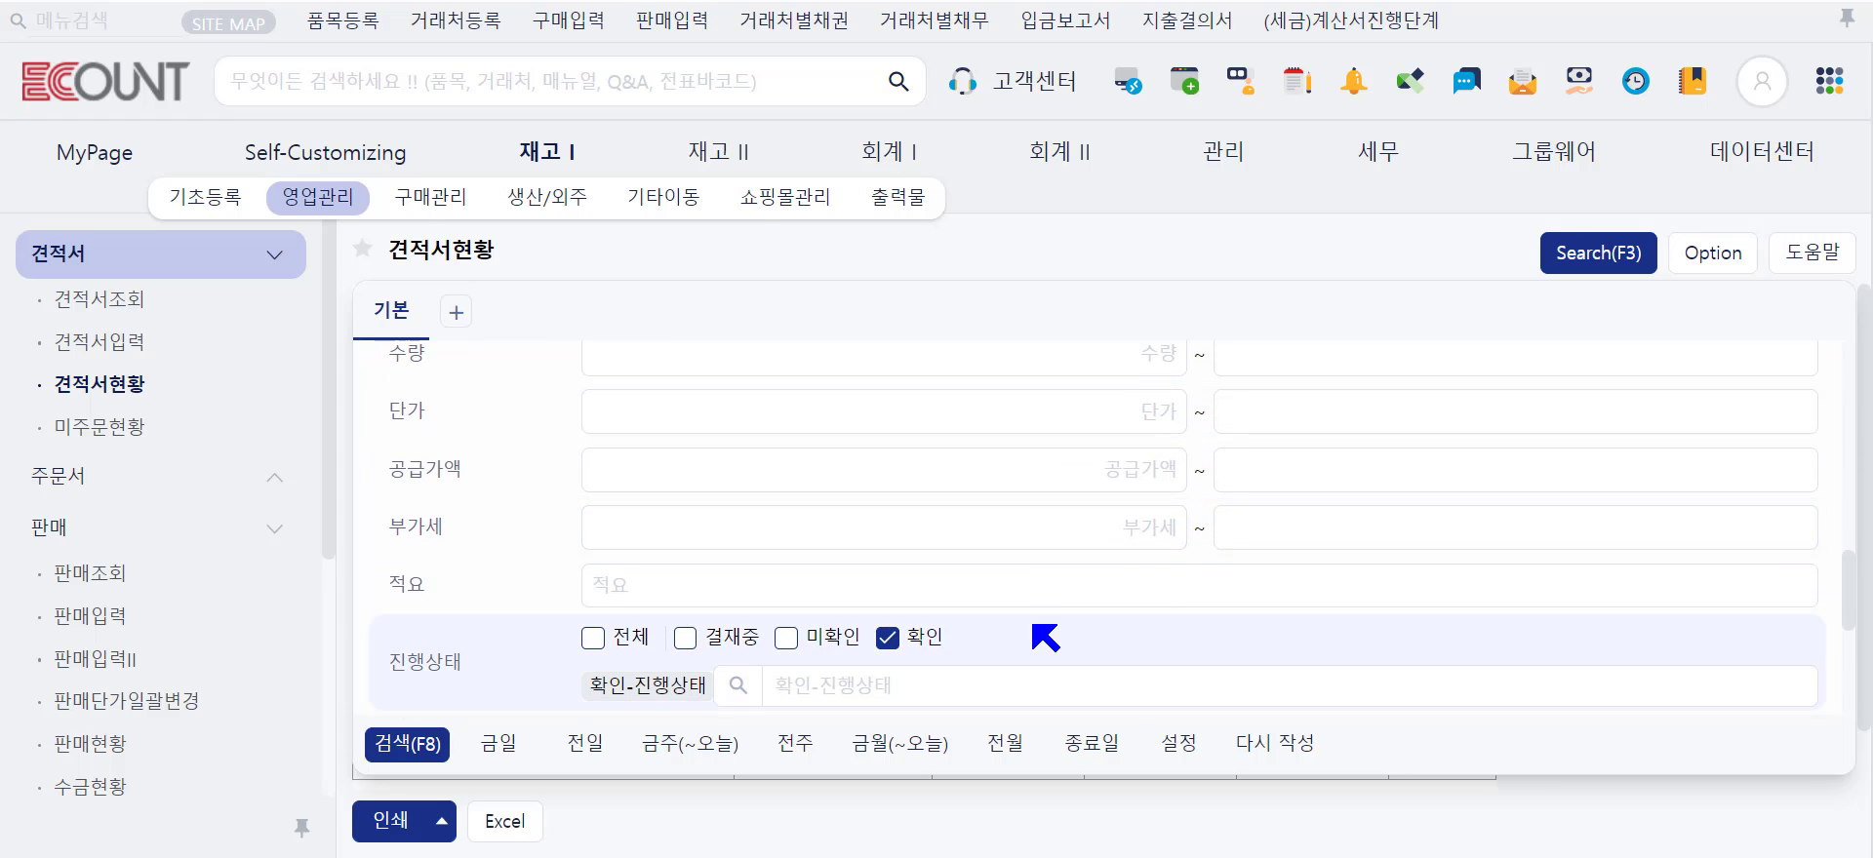
{"action": "scroll", "coordinate": [1045, 635], "scroll_direction": "up", "scroll_amount": 8}
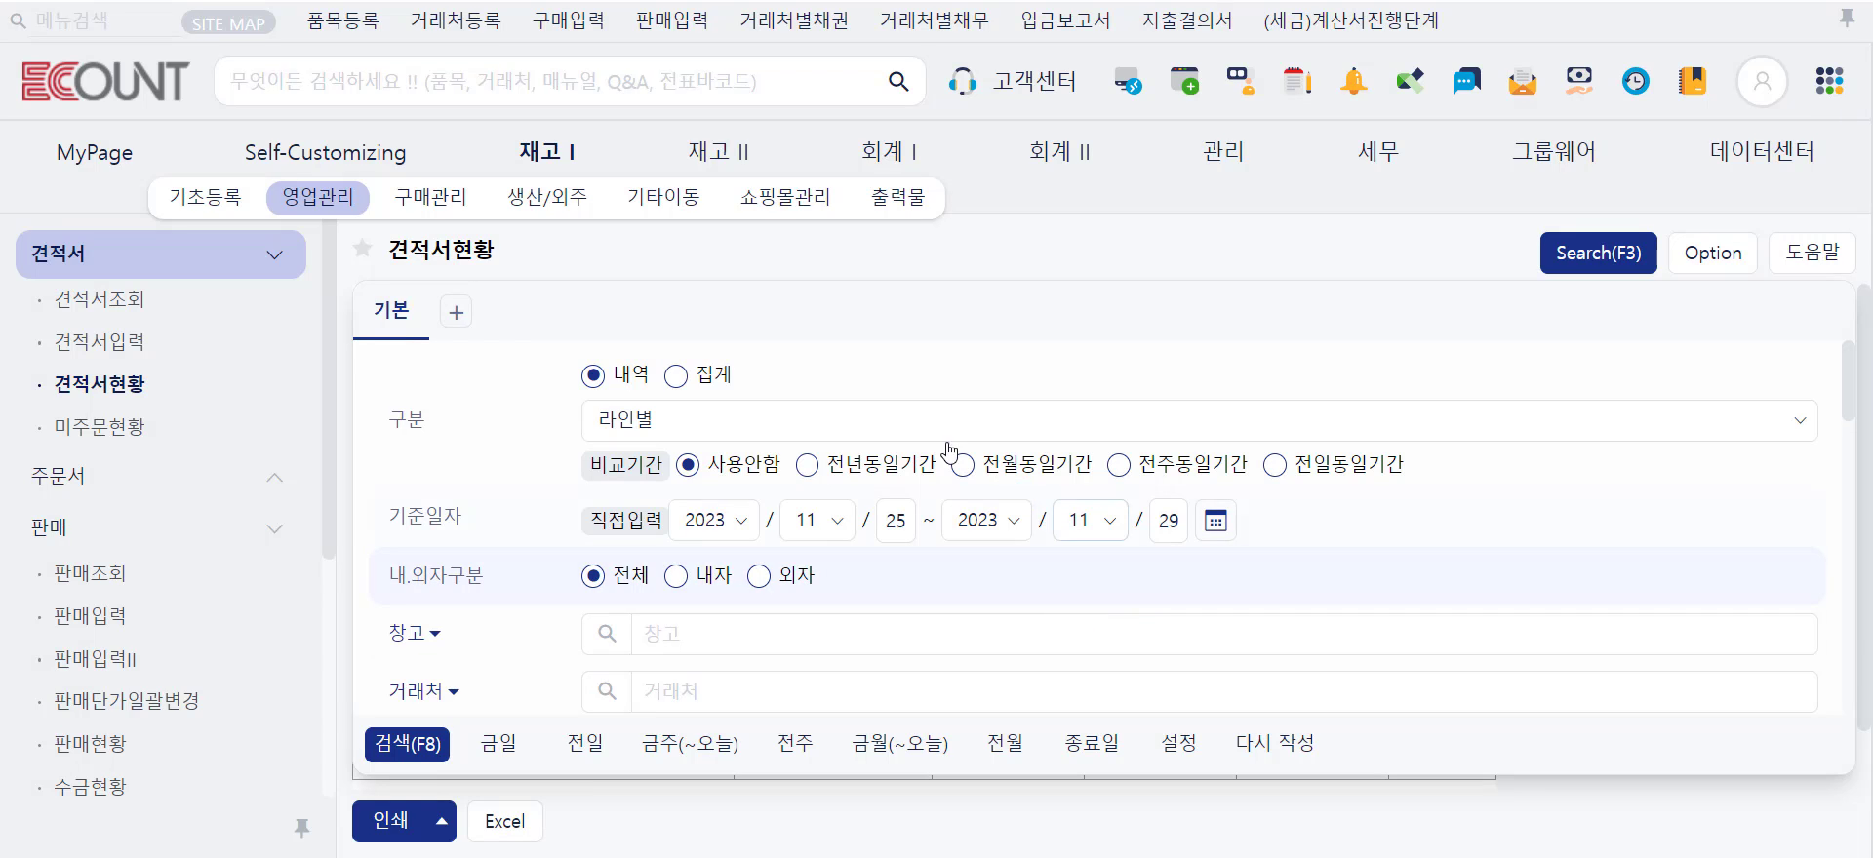
- Run the 견적서현황 report as 집계 grouped by 월별 and 품목별 for 2023/01/25 to 2023/11/29, and look through the result
{"action": "left_click", "coordinate": [673, 378]}
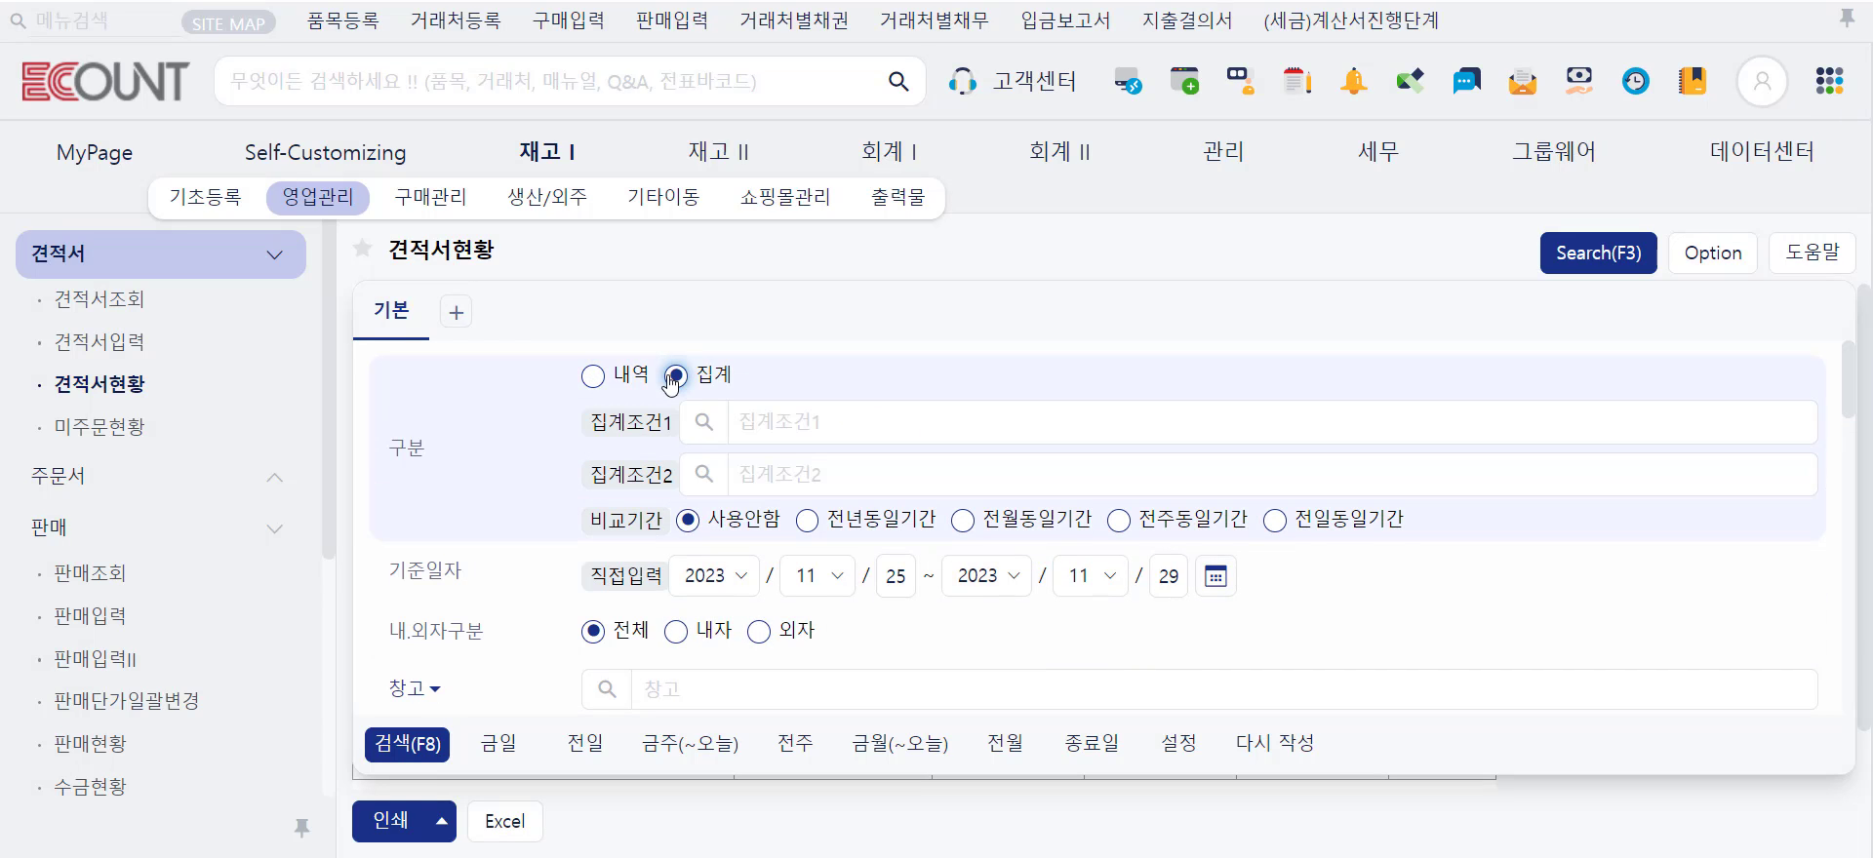
{"action": "left_click", "coordinate": [877, 439]}
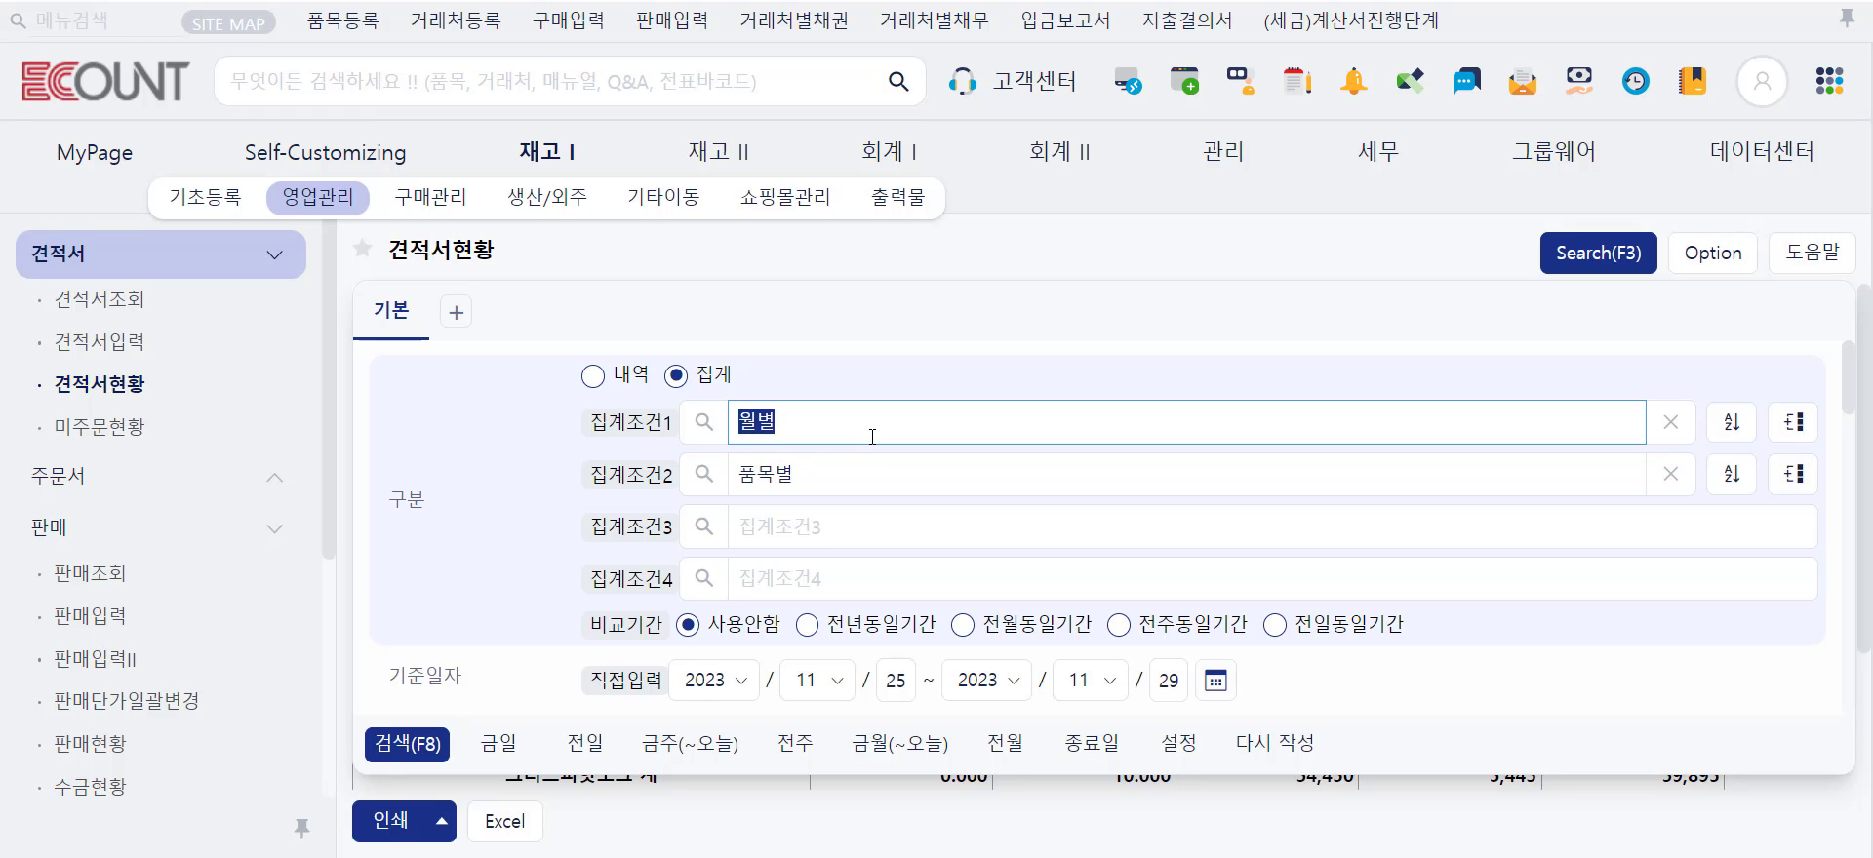
{"action": "left_click", "coordinate": [837, 683]}
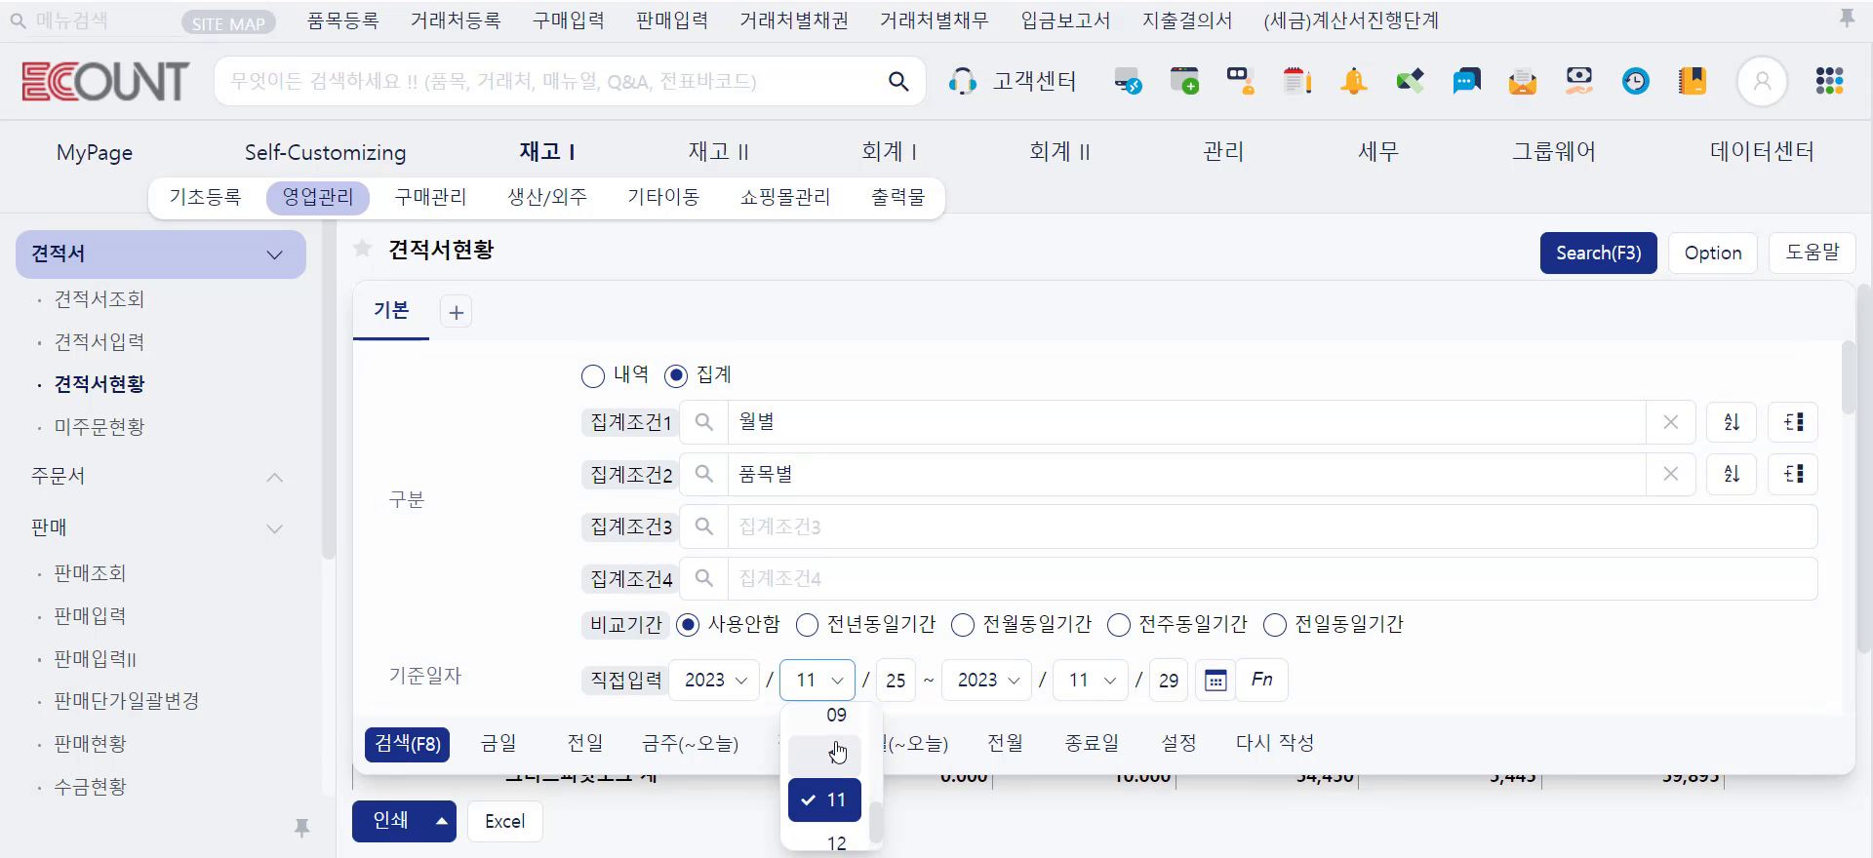
{"action": "scroll", "coordinate": [837, 752], "scroll_direction": "up", "scroll_amount": 5}
{"action": "left_click", "coordinate": [836, 746]}
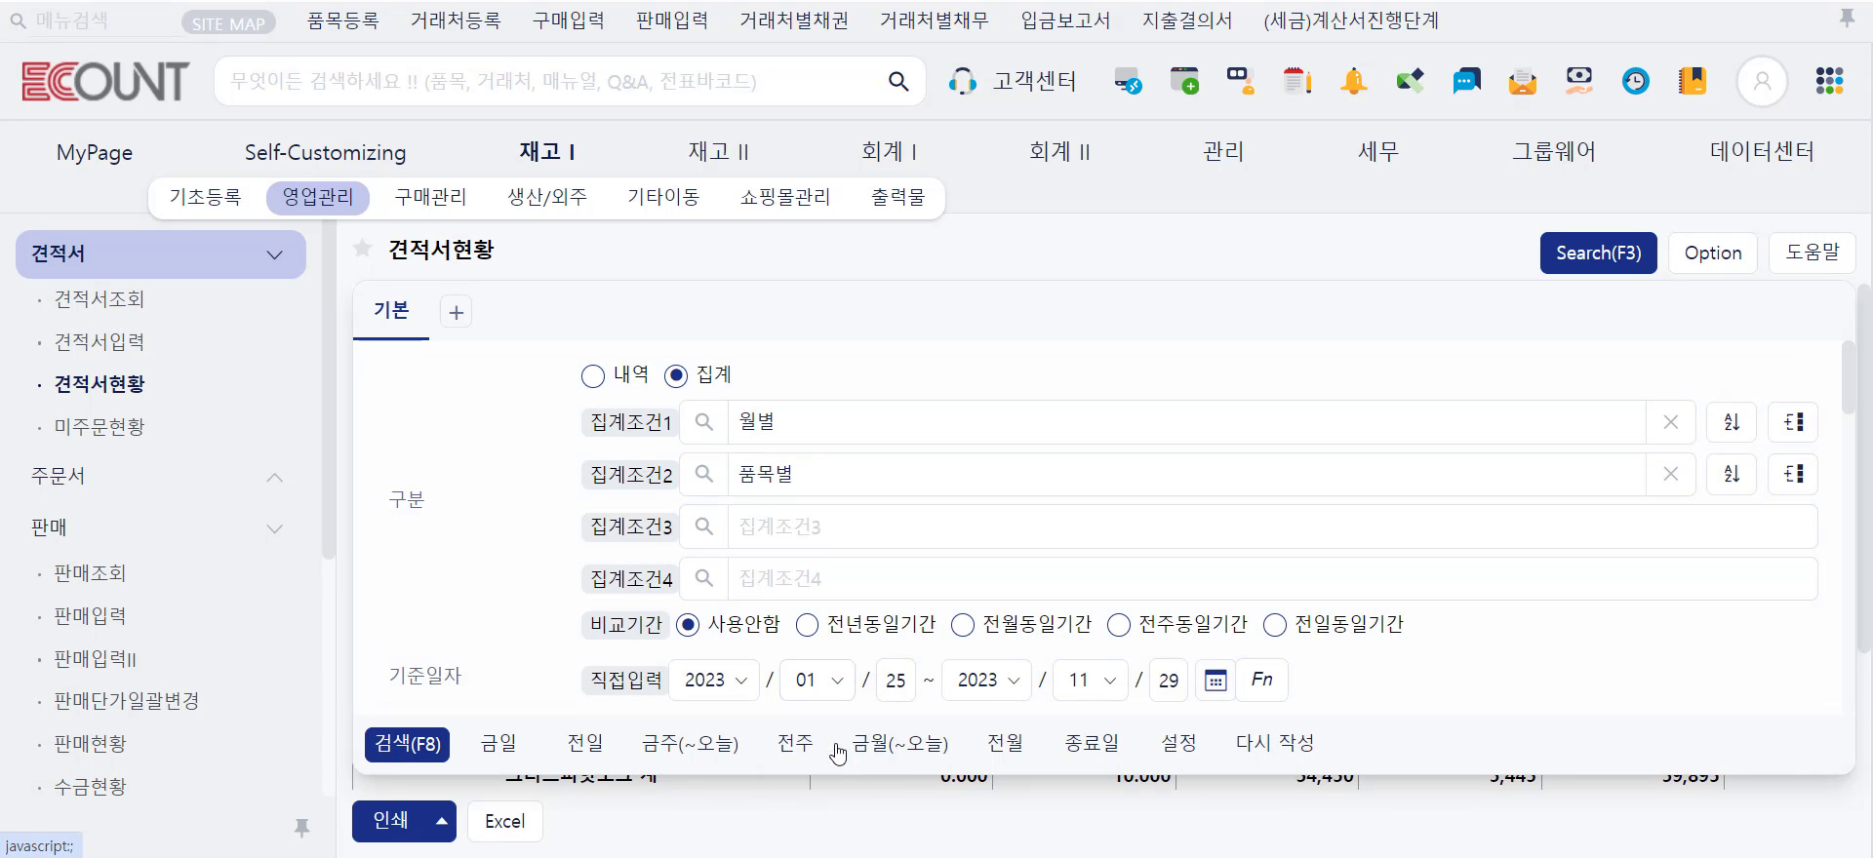
{"action": "left_click", "coordinate": [419, 747]}
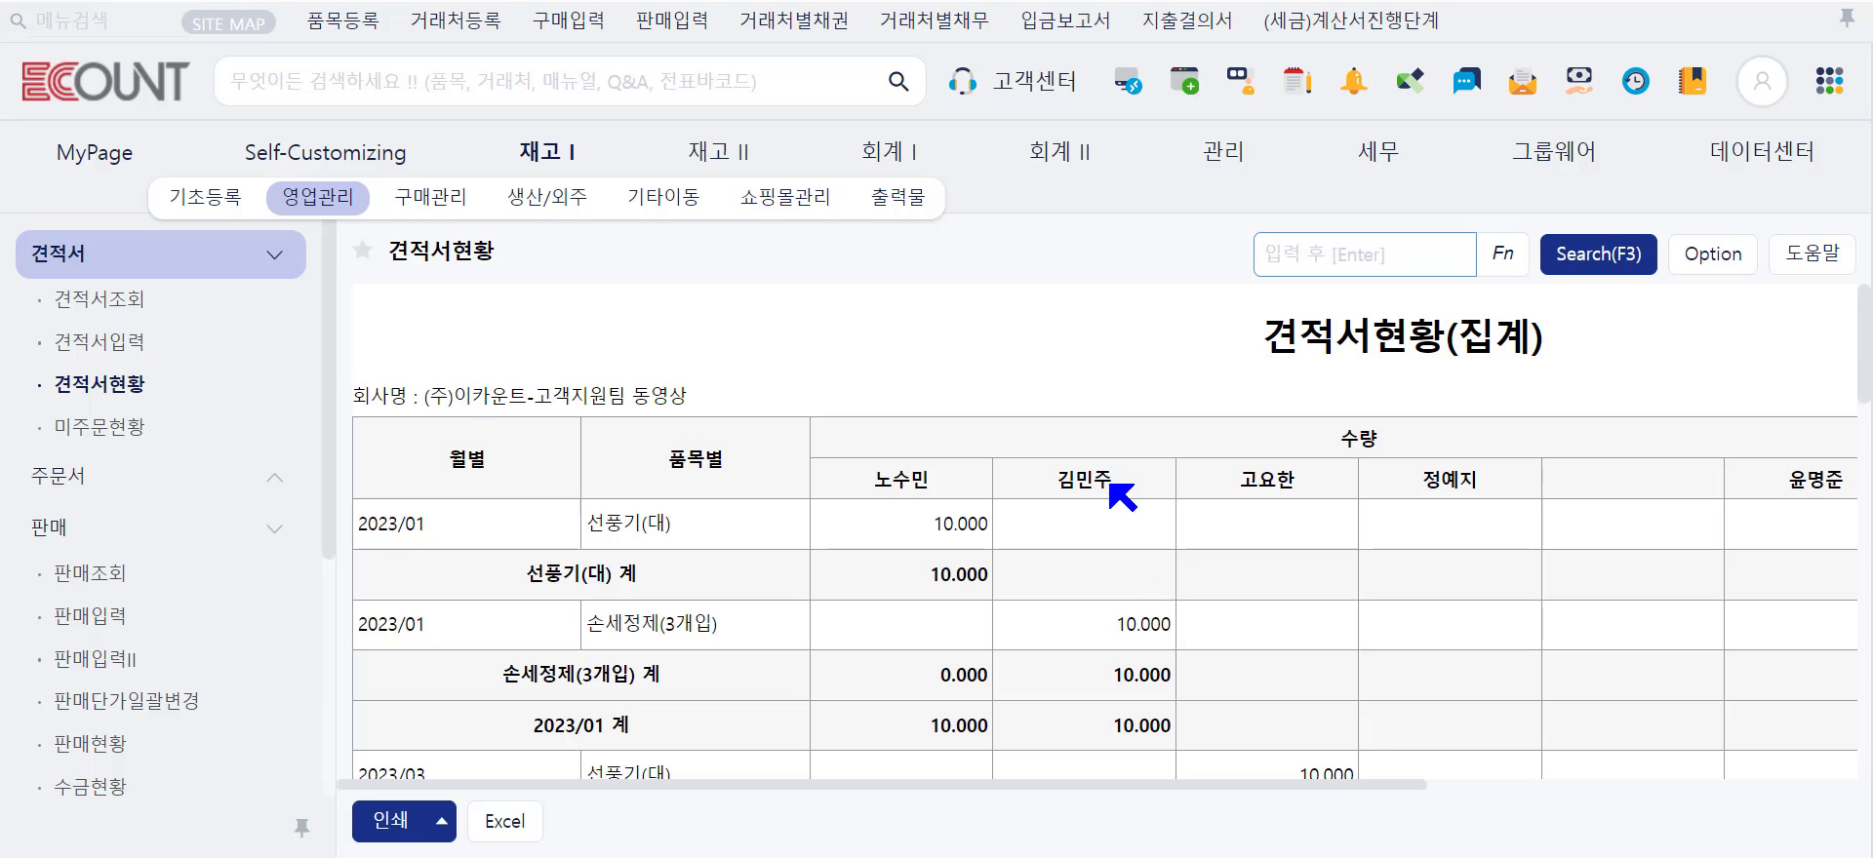
{"action": "scroll", "coordinate": [1123, 495], "scroll_direction": "down", "scroll_amount": 5}
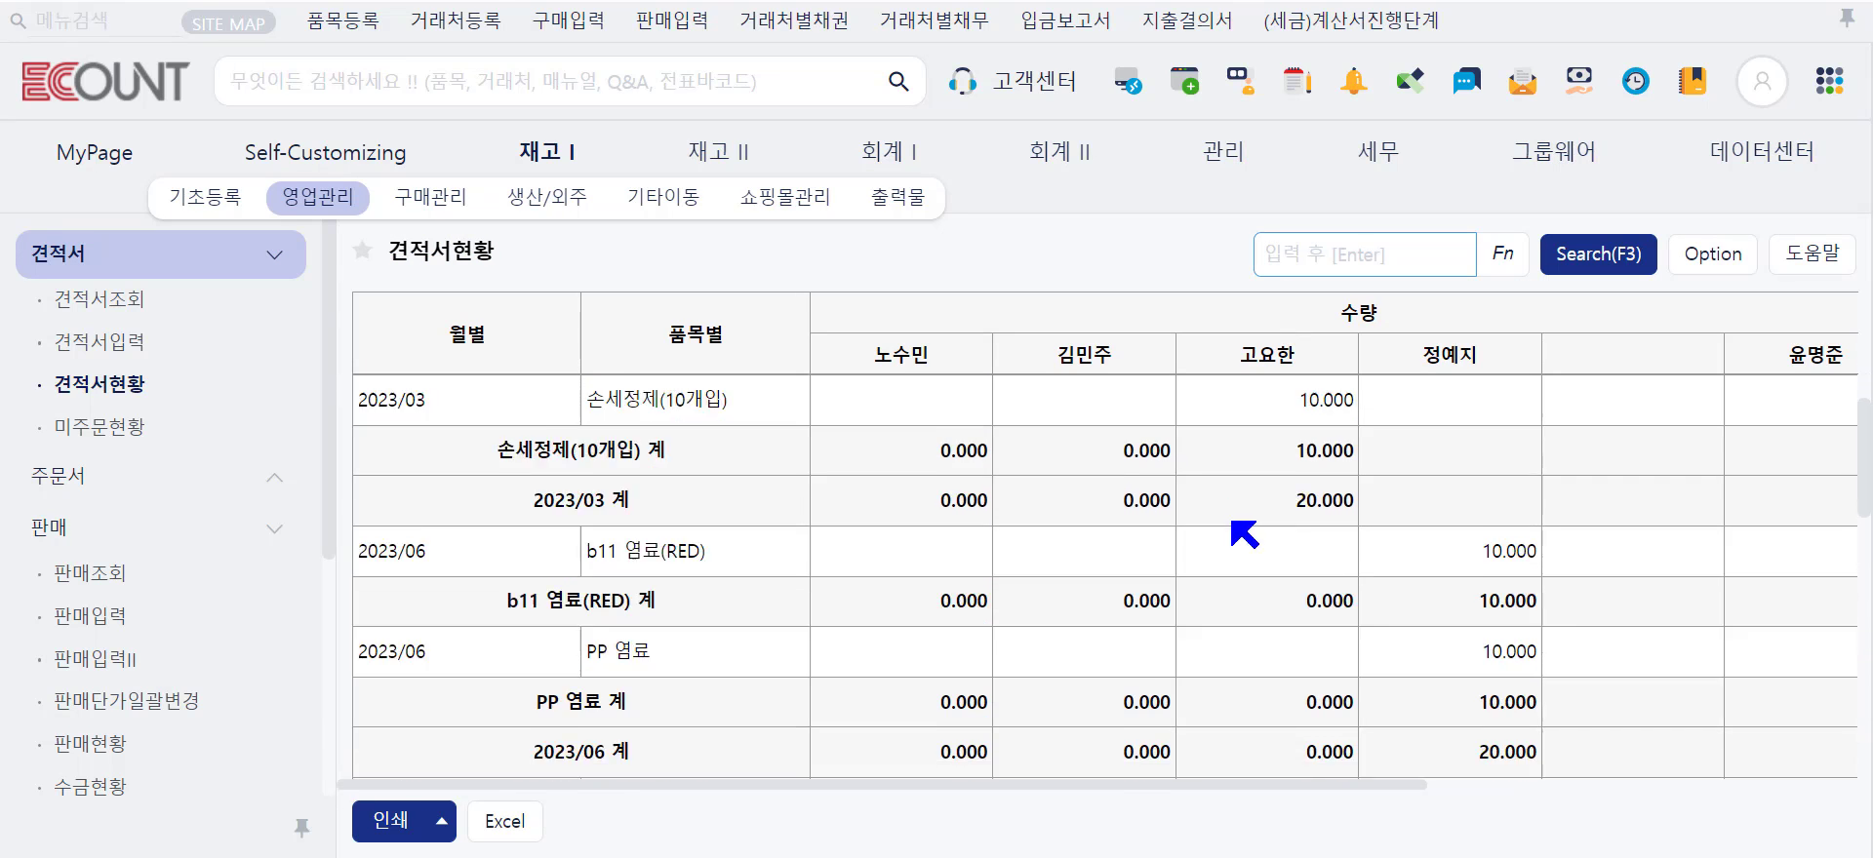
{"action": "scroll", "coordinate": [1232, 523], "scroll_direction": "down", "scroll_amount": 3}
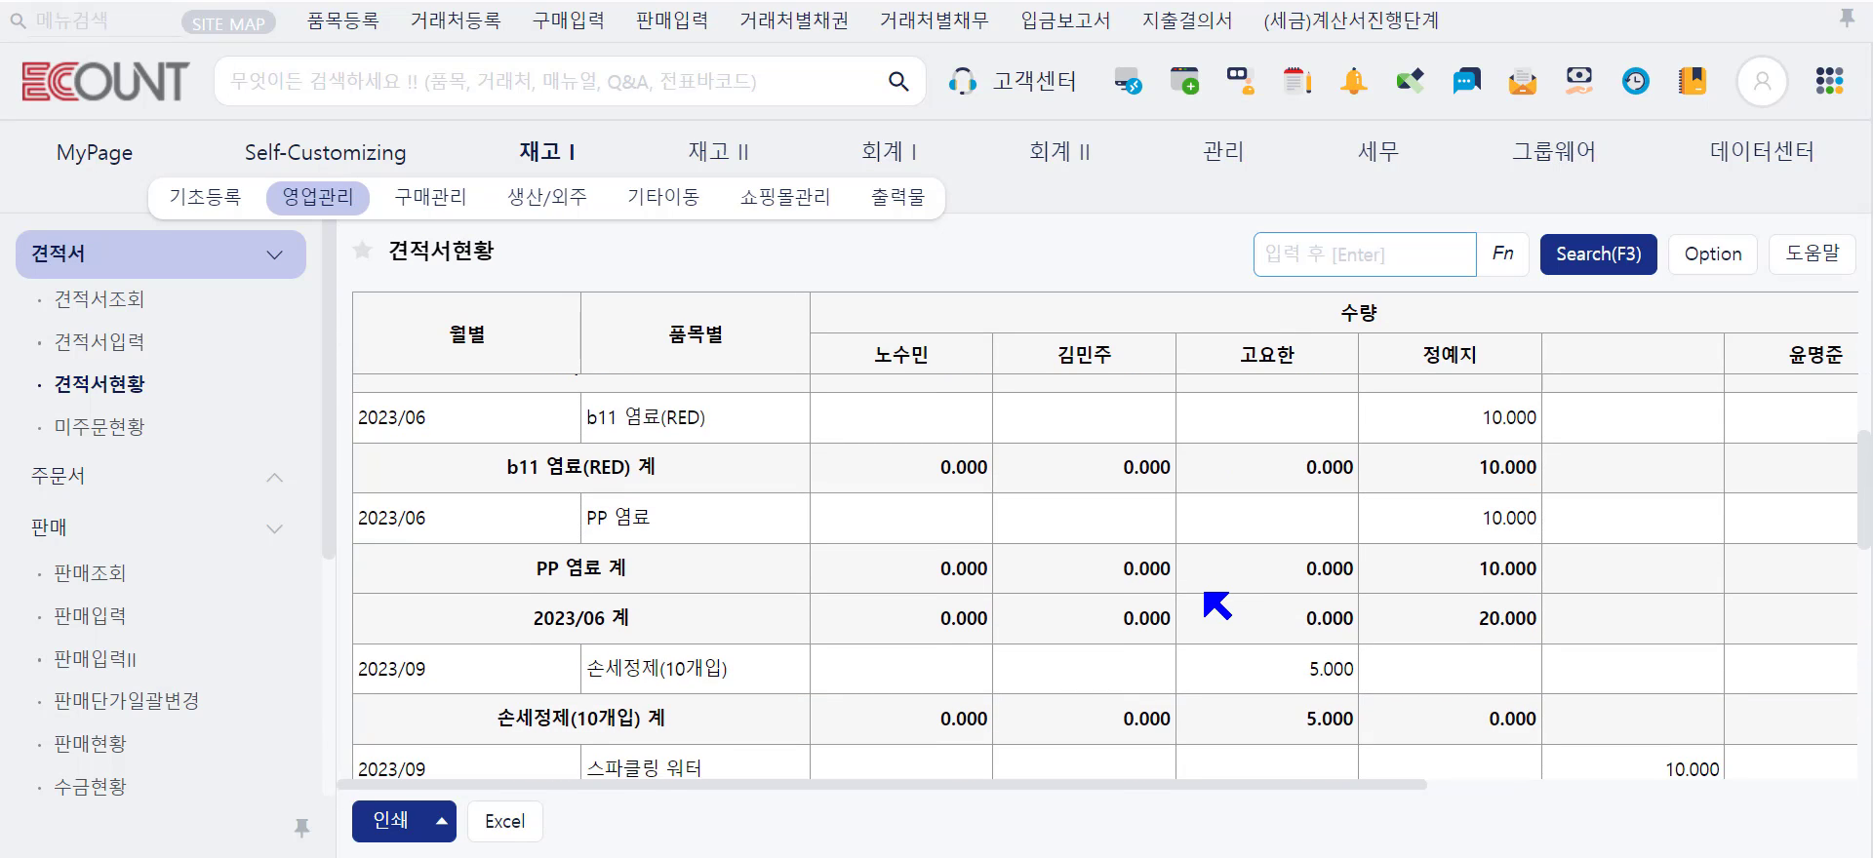